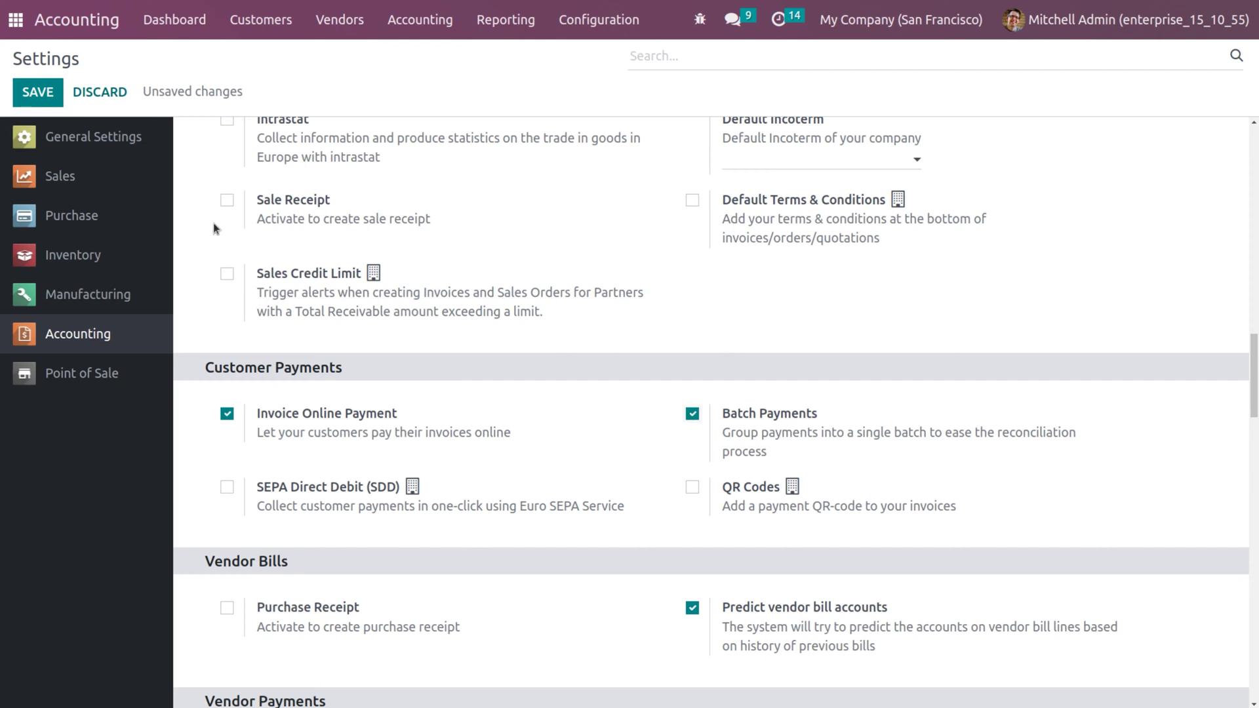
Step: Save the accounting settings with Batch Payments enabled and open the customer batch payments list without the Unreconciled filter
left_click(36, 93)
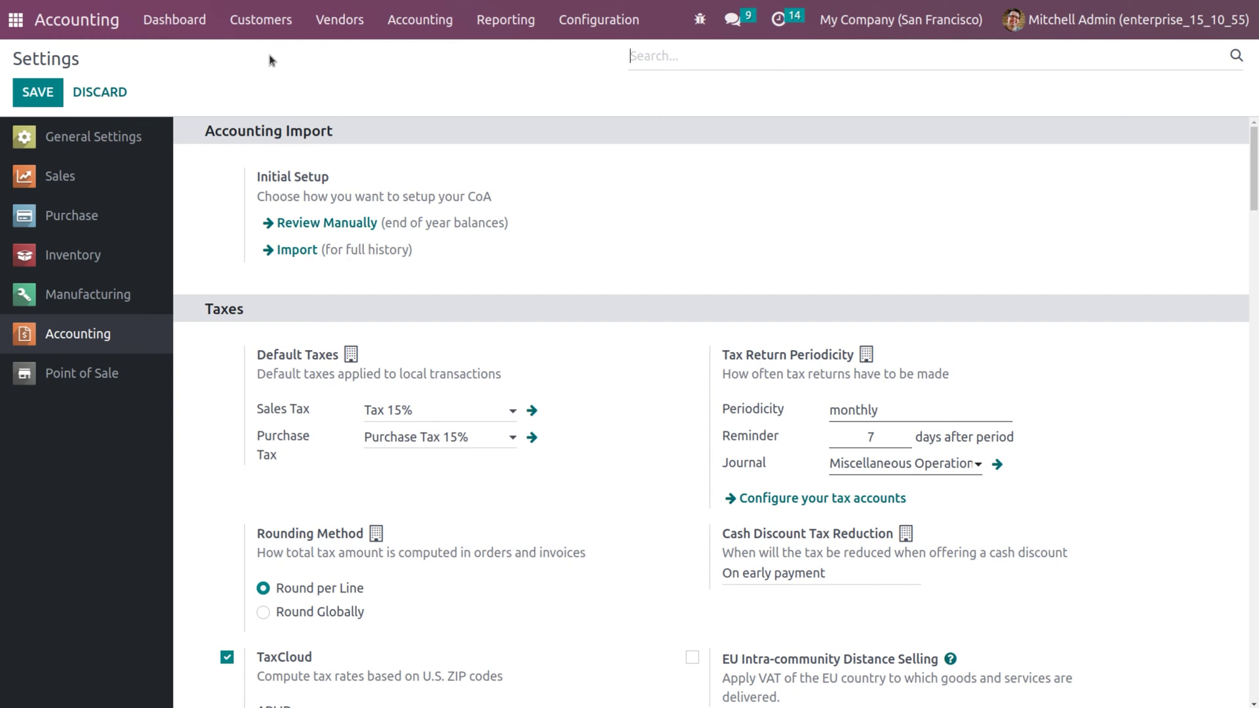
left_click(260, 20)
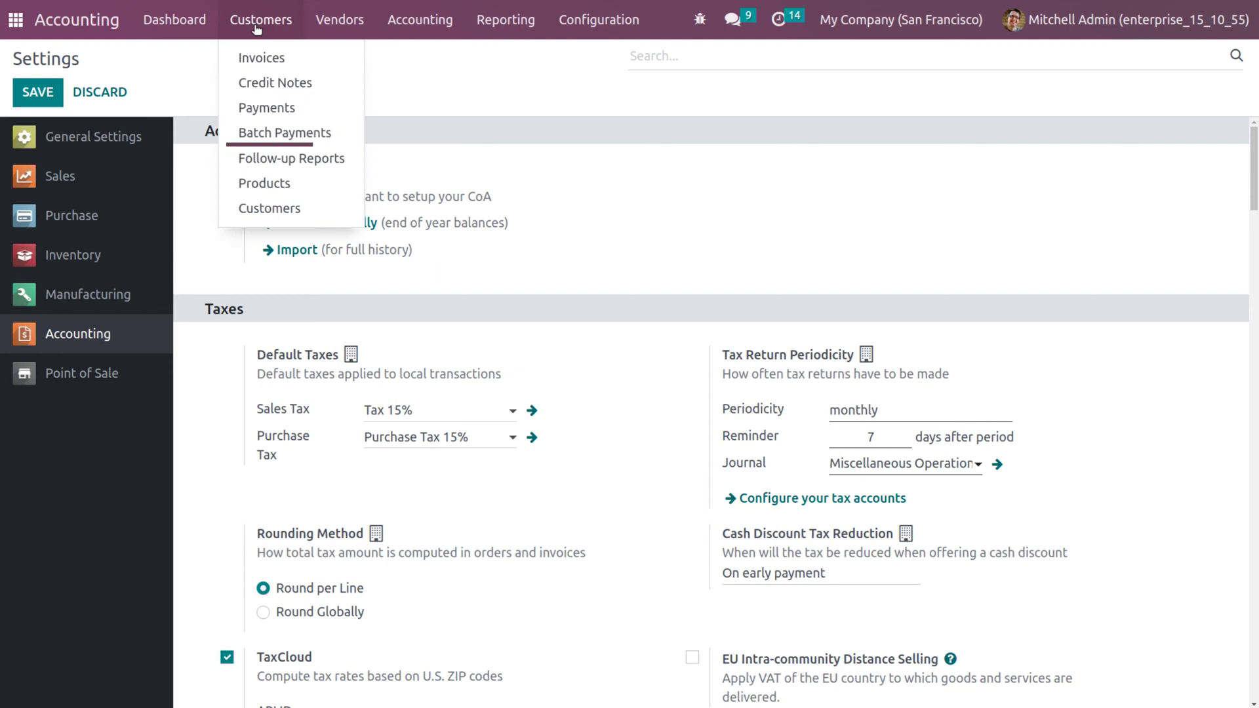
left_click(290, 134)
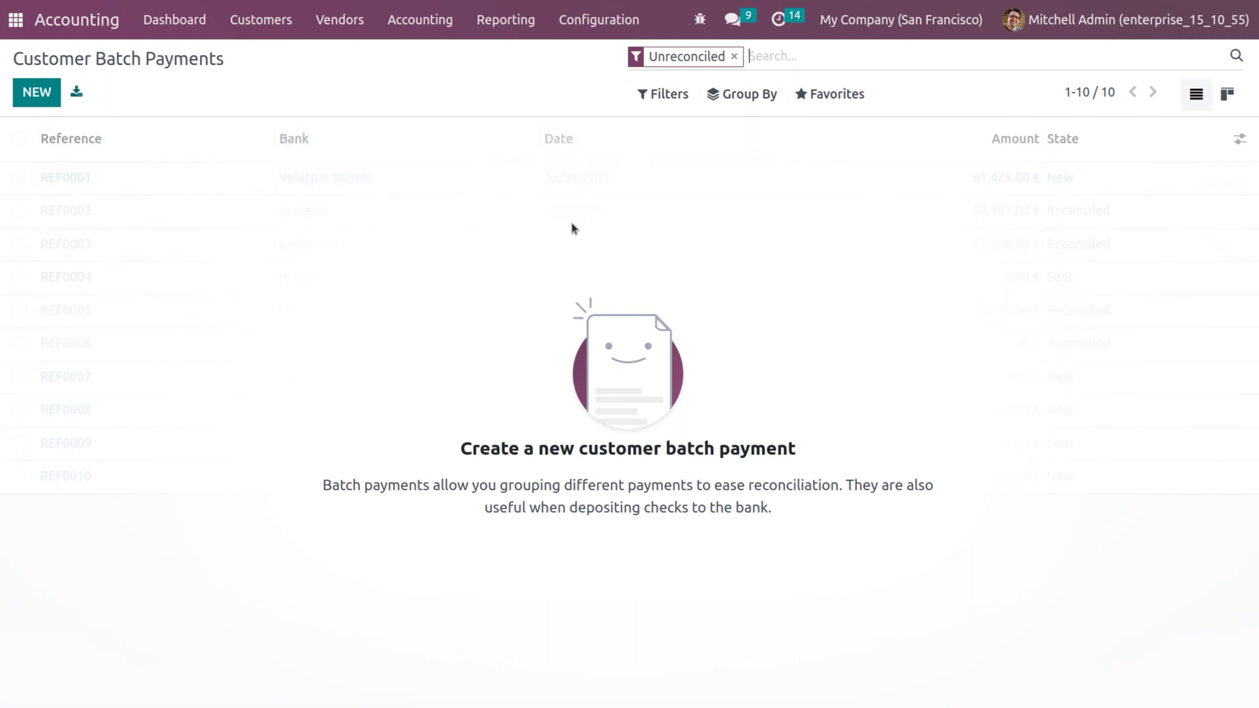
left_click(733, 56)
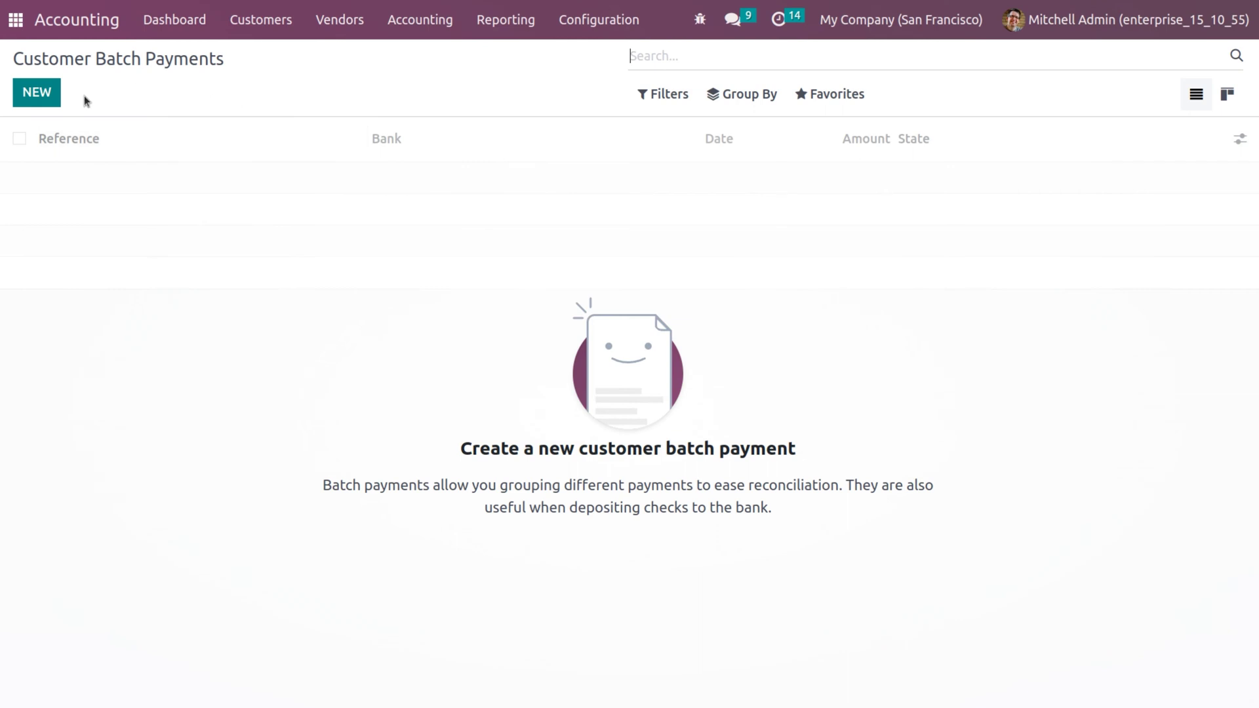
Step: Create and save an inbound customer batch payment with Bank as the bank and Manual as the payment method
left_click(42, 99)
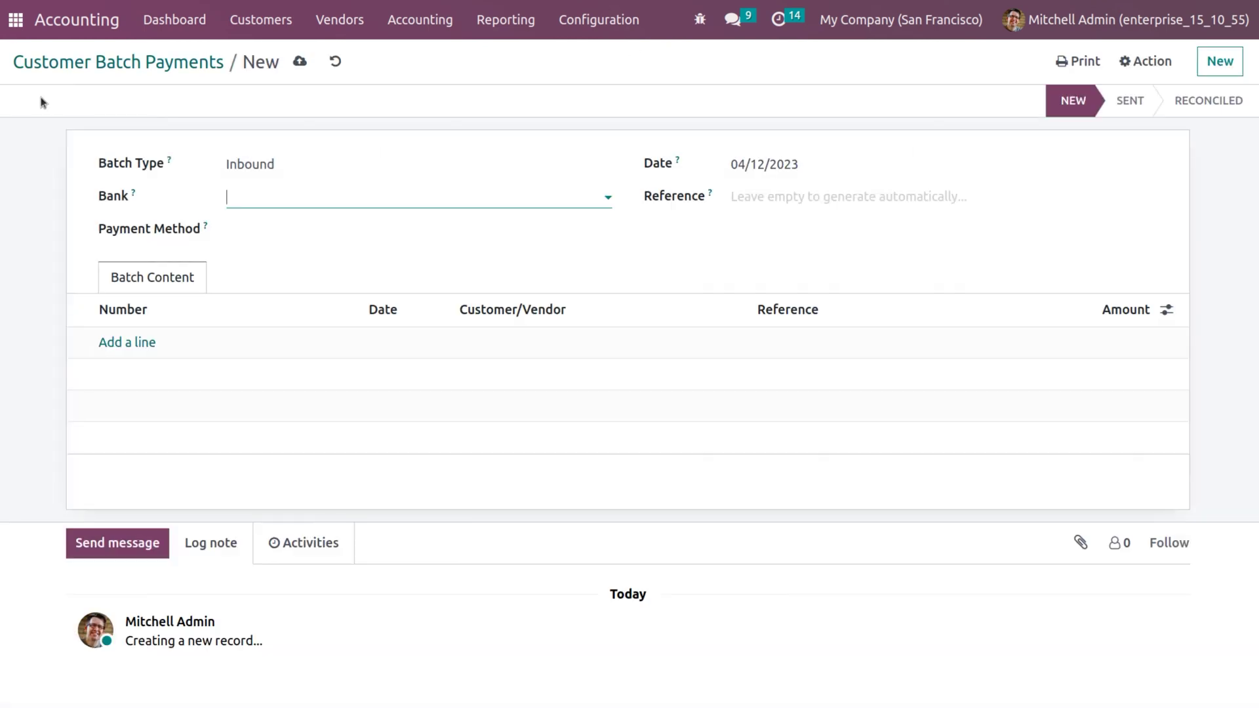
left_click(302, 204)
left_click(261, 227)
left_click(281, 226)
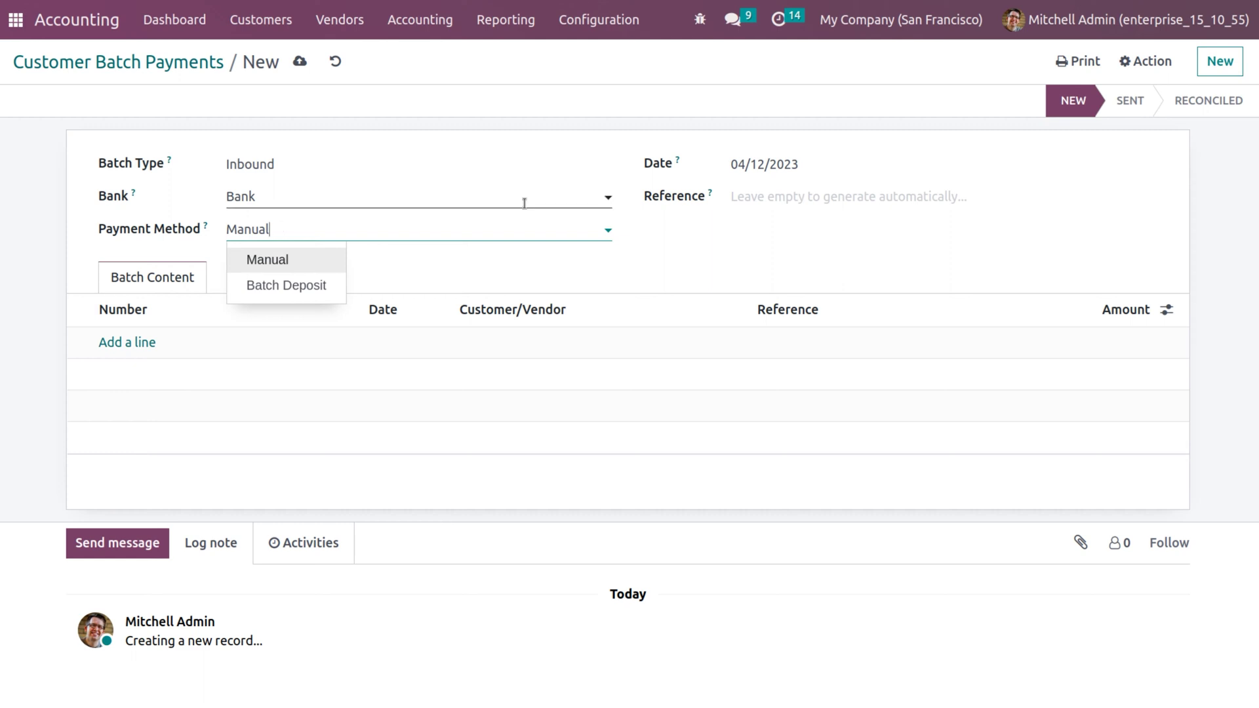
left_click(620, 226)
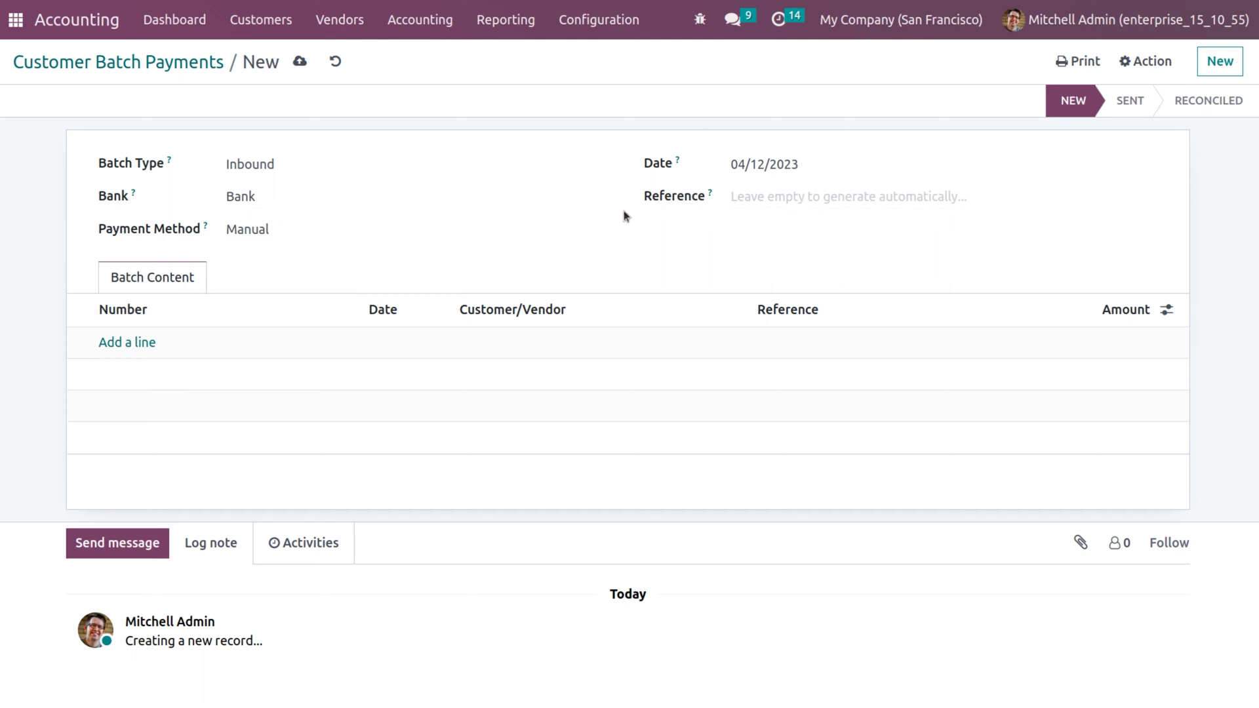
left_click(299, 63)
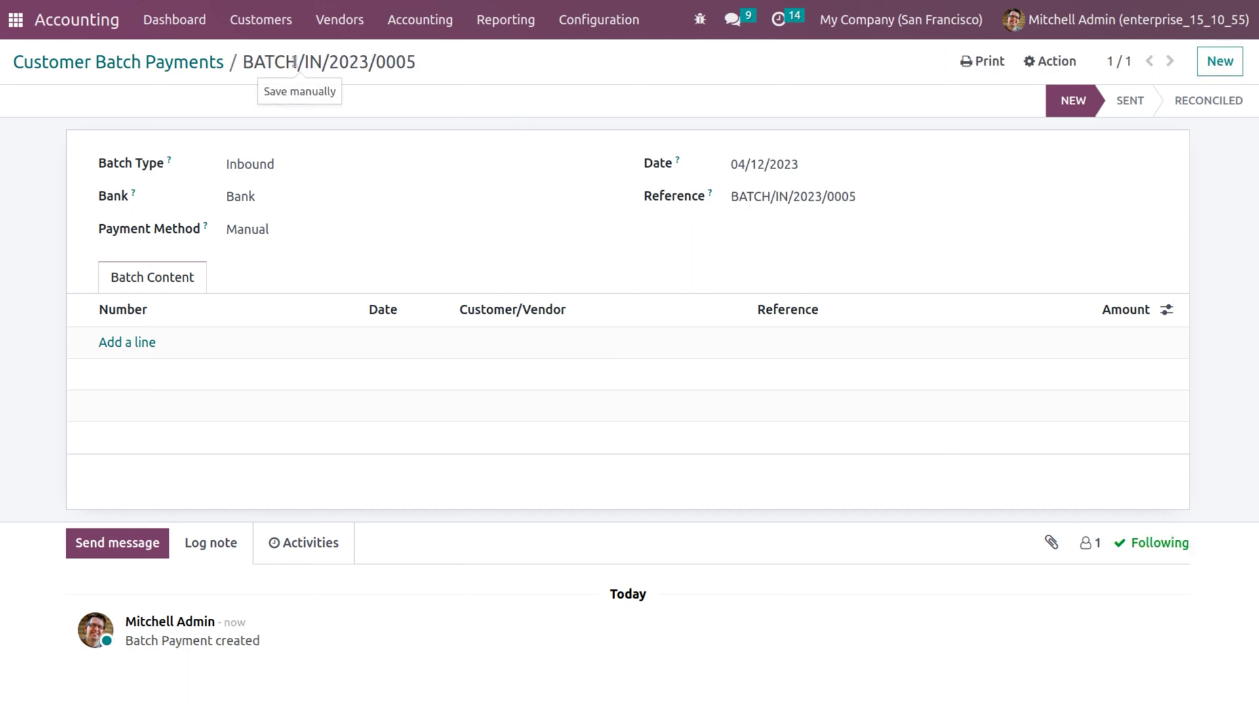
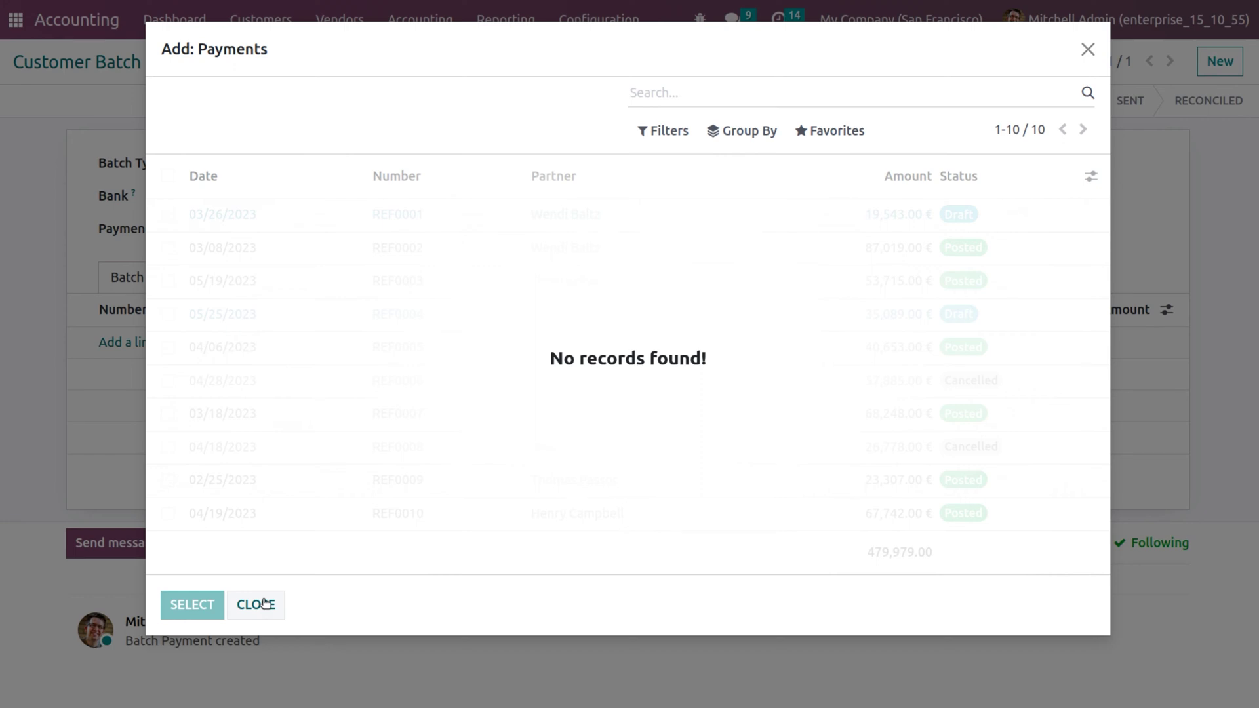
left_click(256, 604)
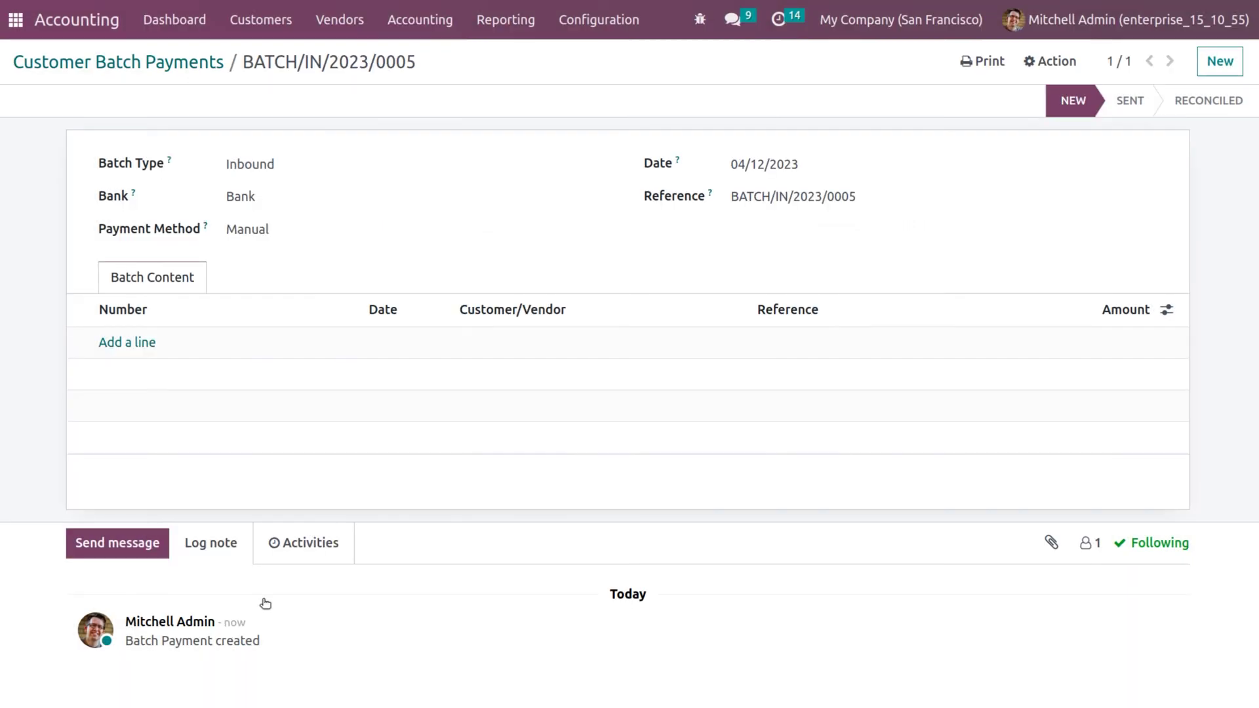
Step: Start a new customer invoice for Deco Addict
left_click(250, 20)
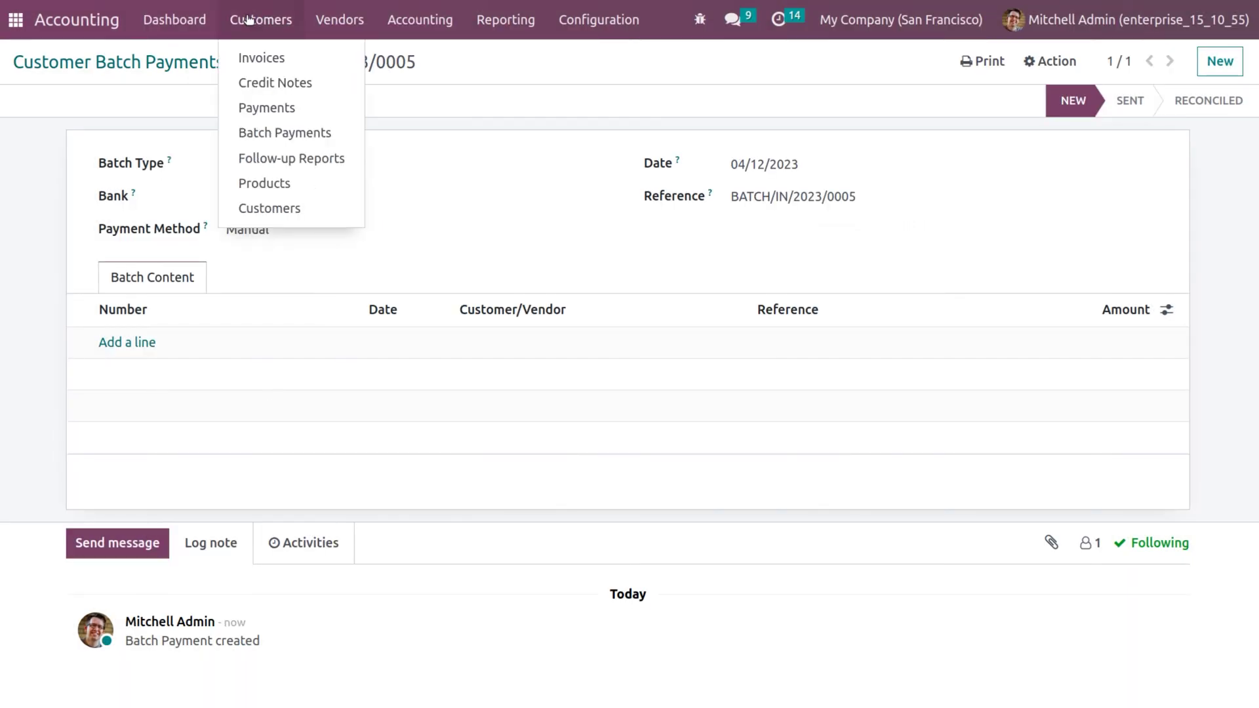
left_click(261, 57)
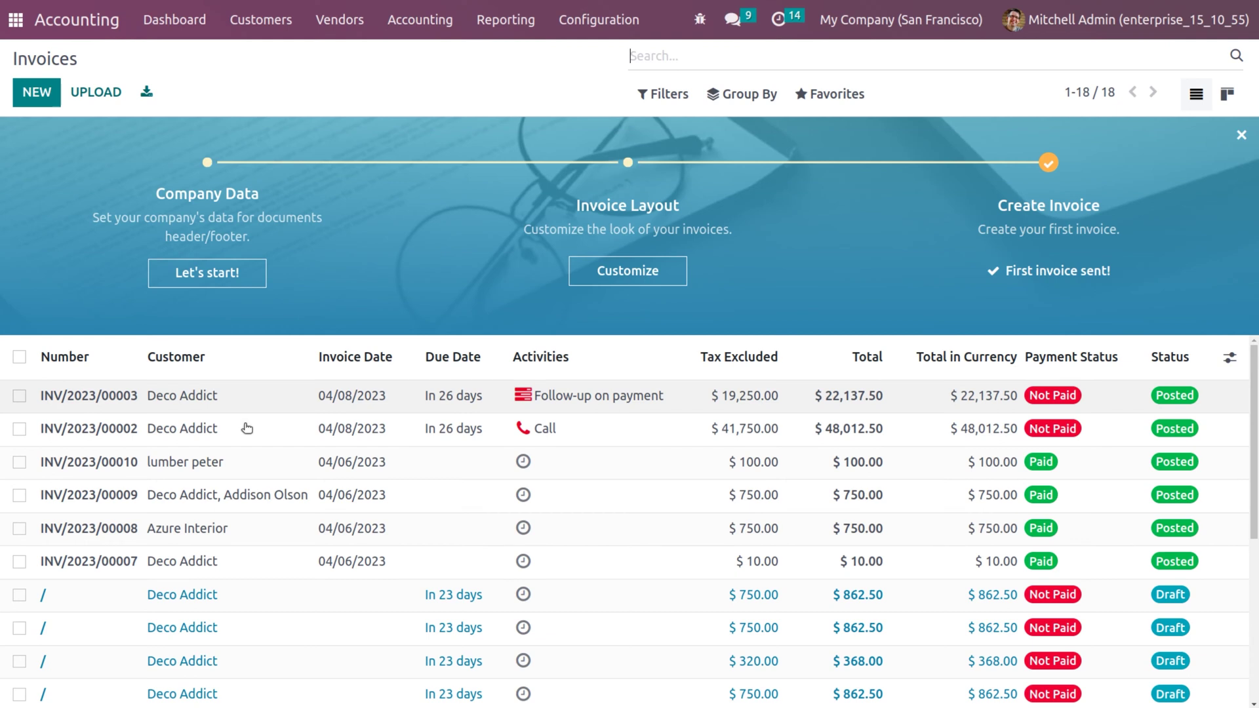
left_click(48, 99)
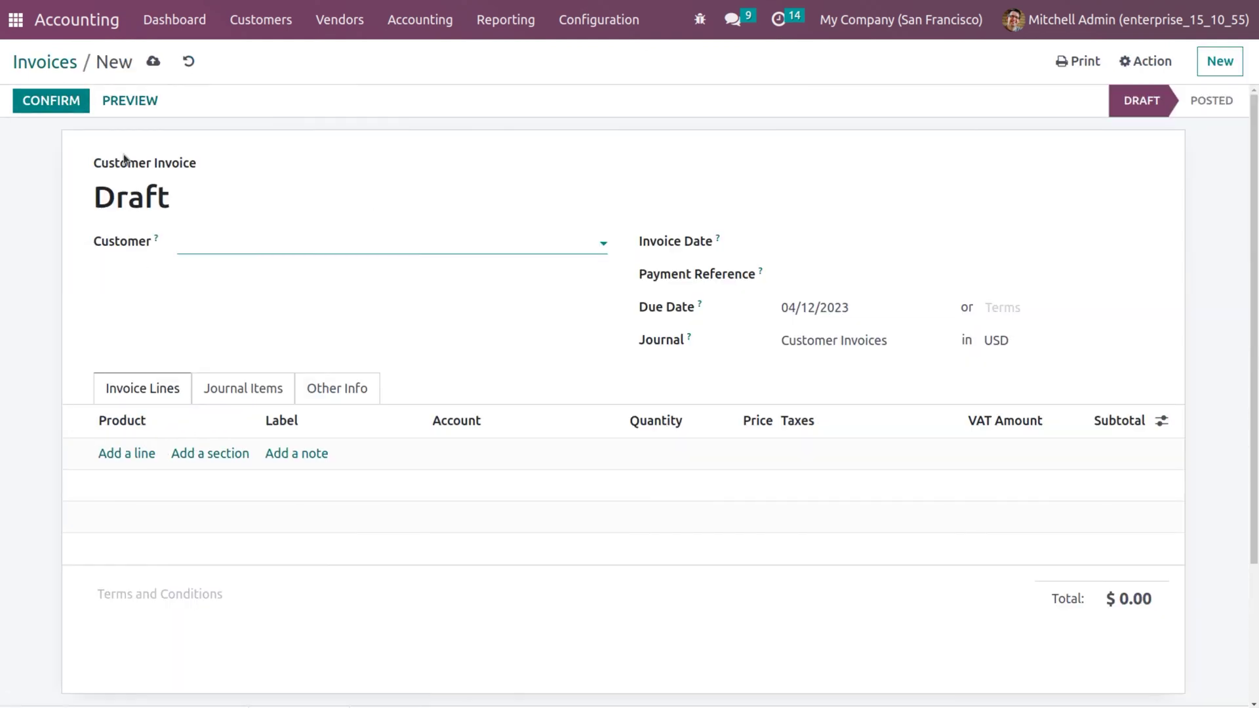
left_click(249, 243)
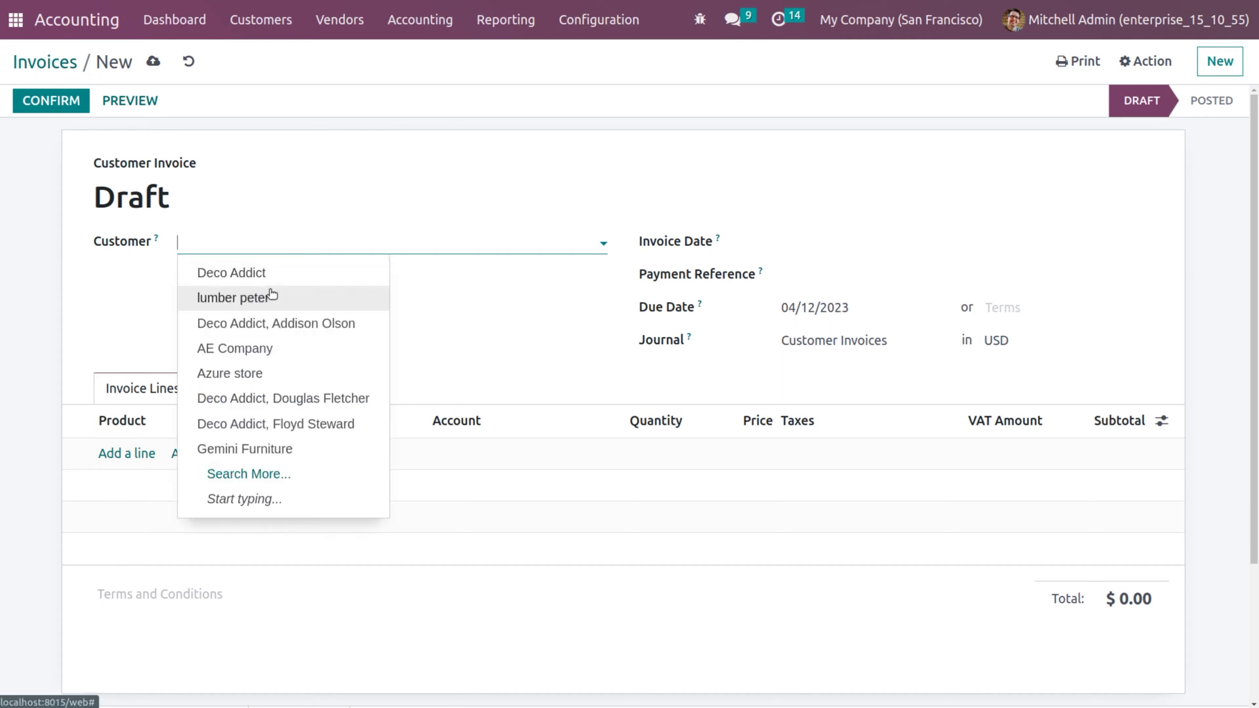
left_click(271, 283)
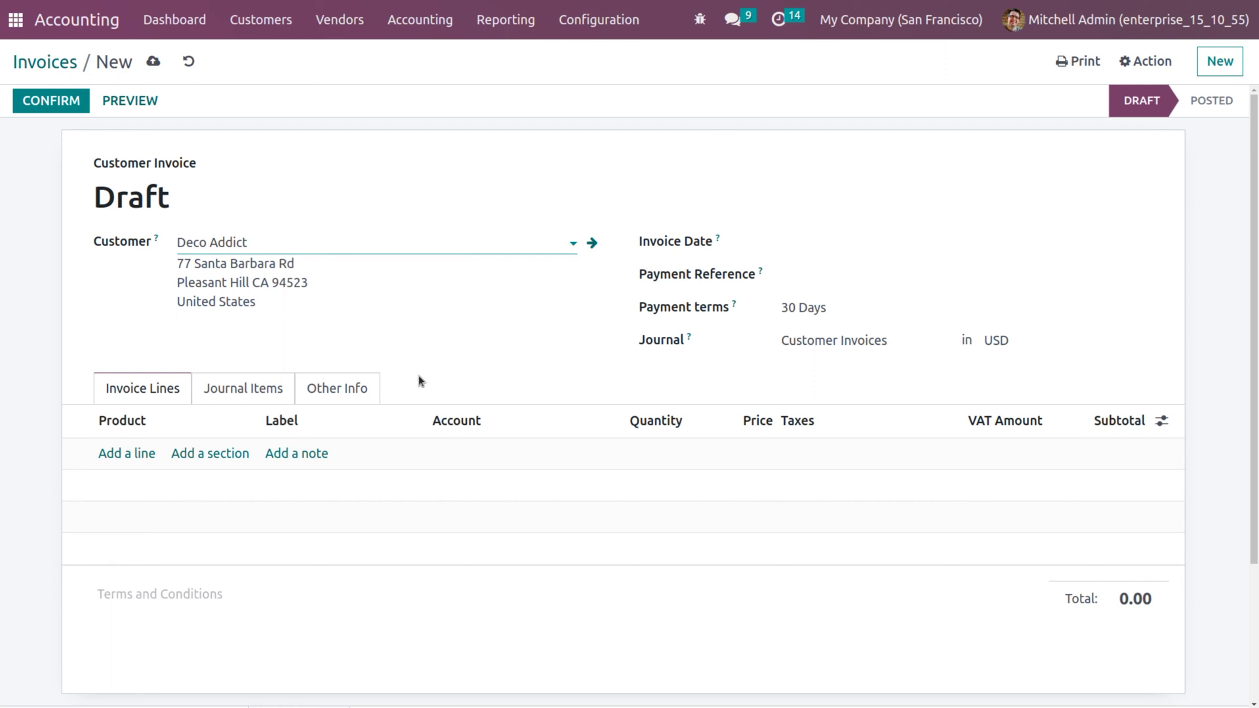
Step: Add an invoice line for [DESK0005] Customizable Desk (Custom, White) and remove its Tax 15%
left_click(134, 453)
left_click(130, 449)
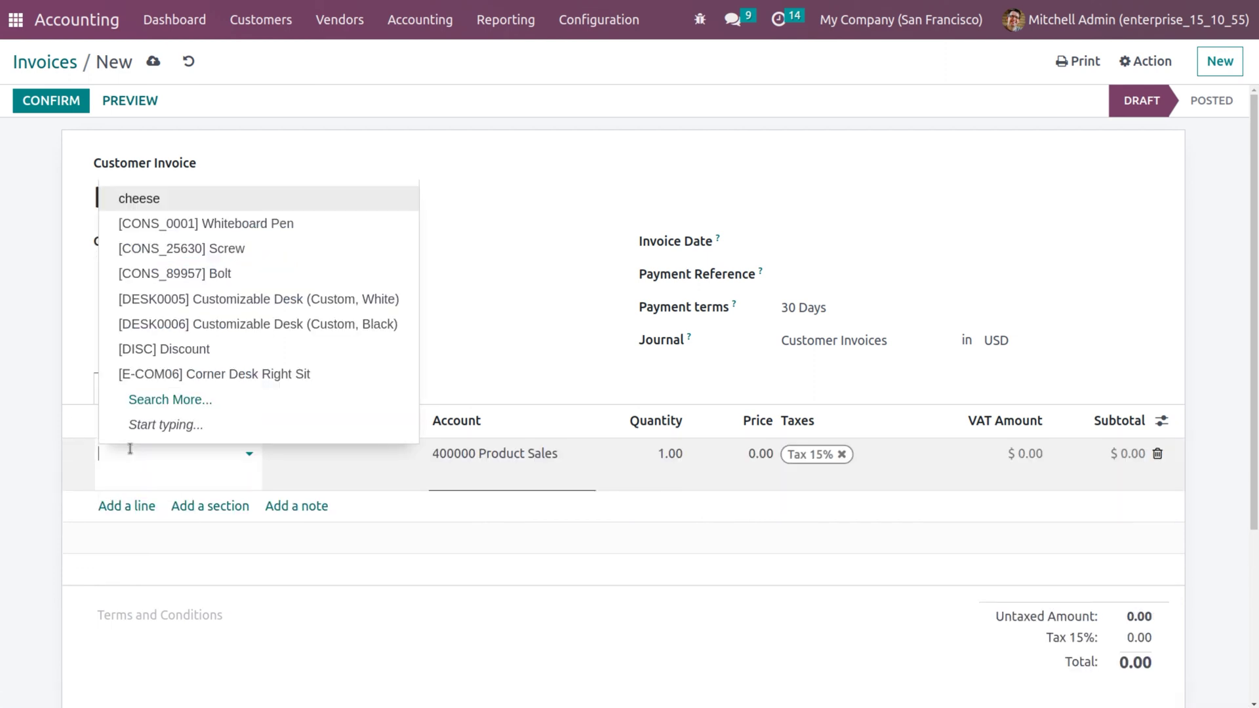
left_click(291, 298)
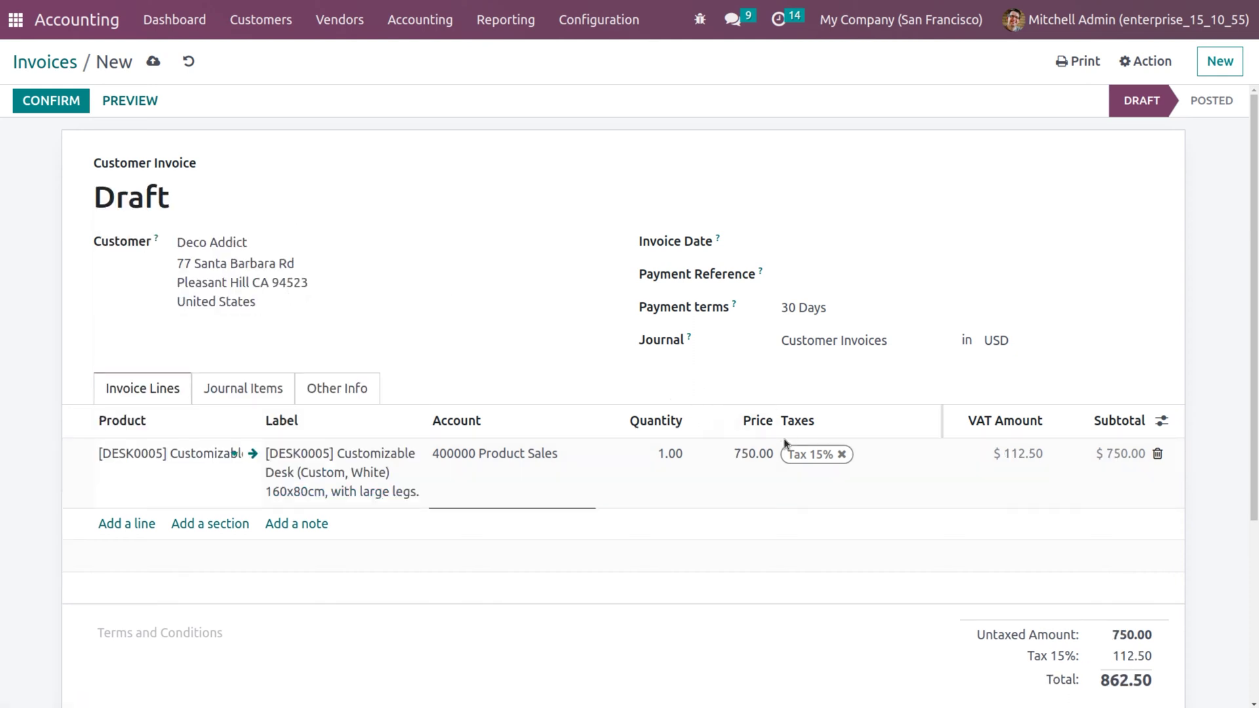
left_click(839, 455)
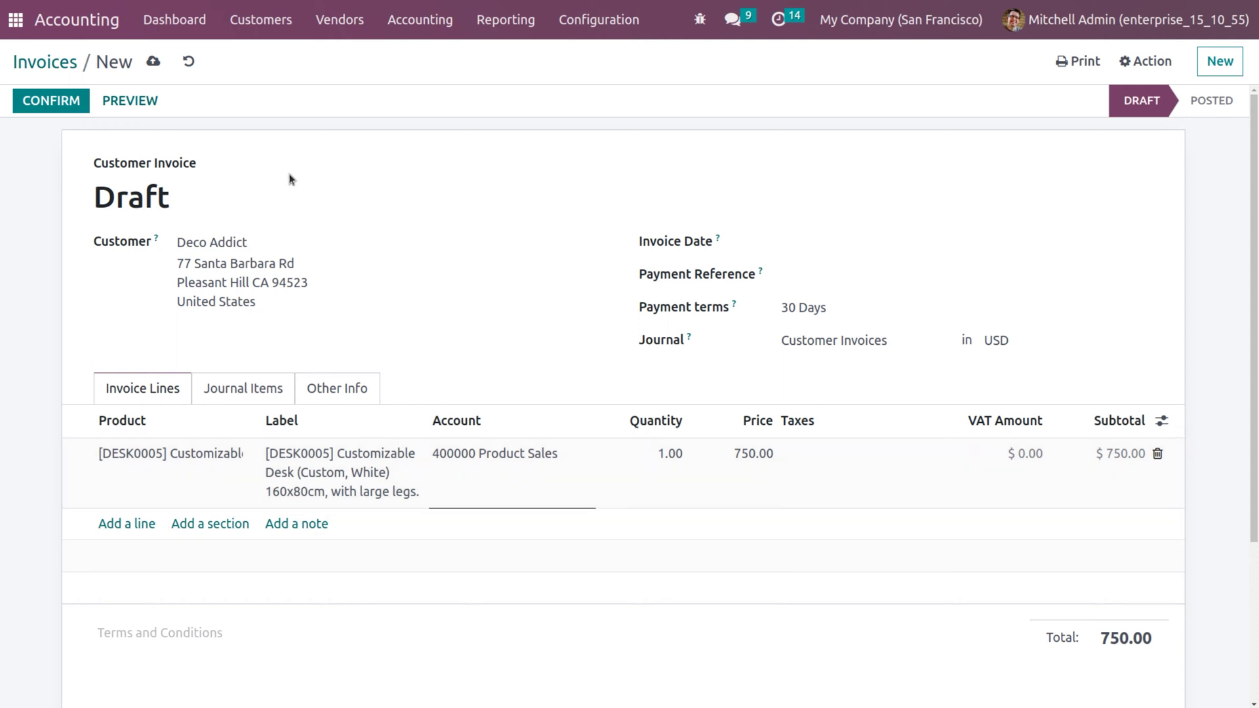
Step: Confirm the desk invoice and register its $750.00 payment in the Bank journal with the Manual payment method
left_click(37, 99)
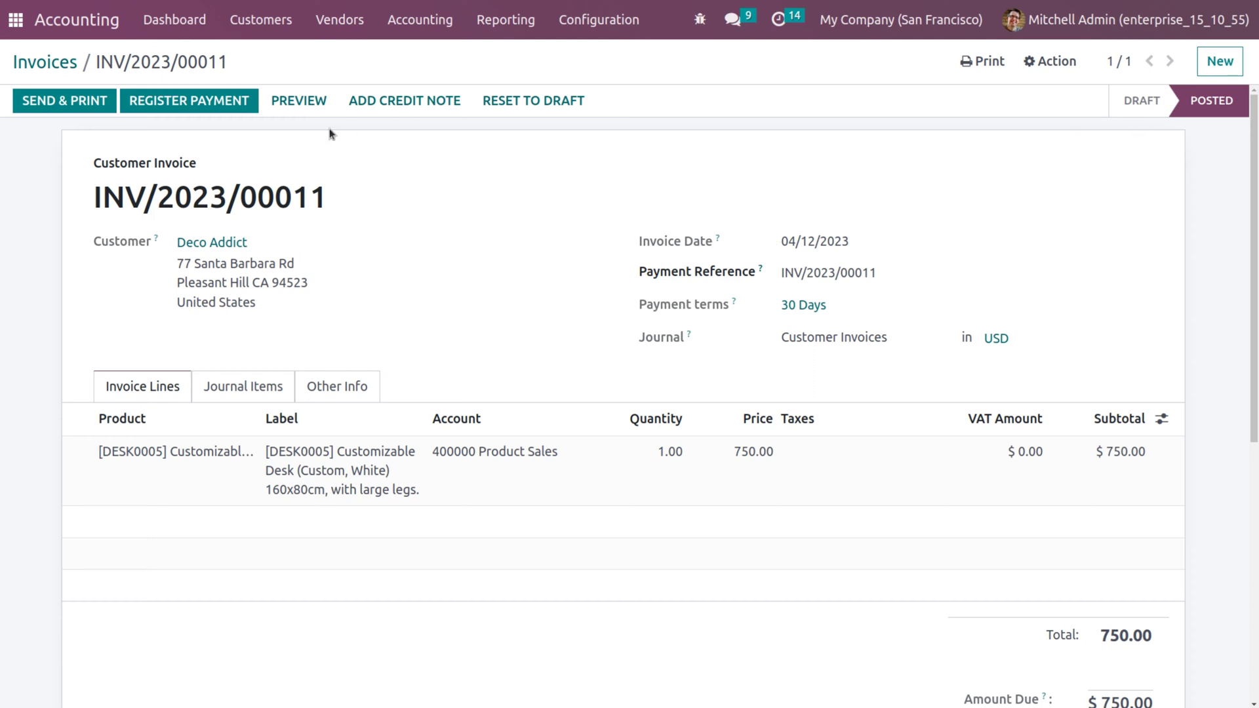
left_click(206, 105)
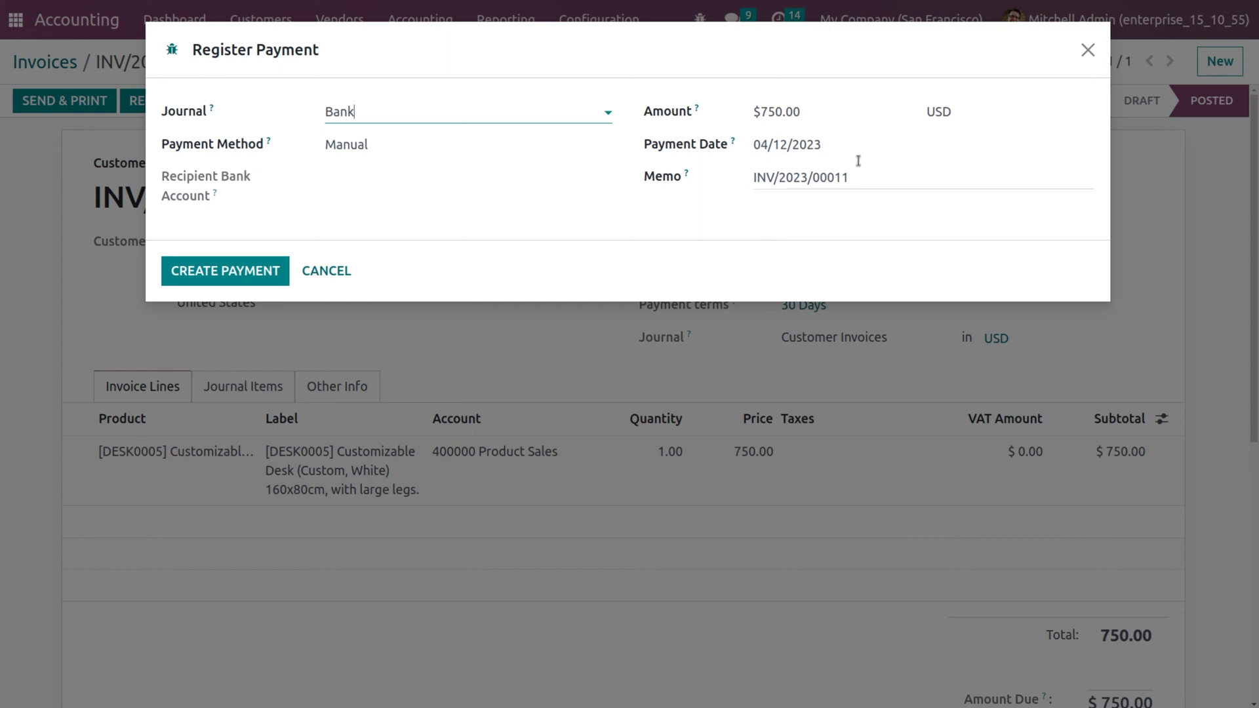
left_click(212, 270)
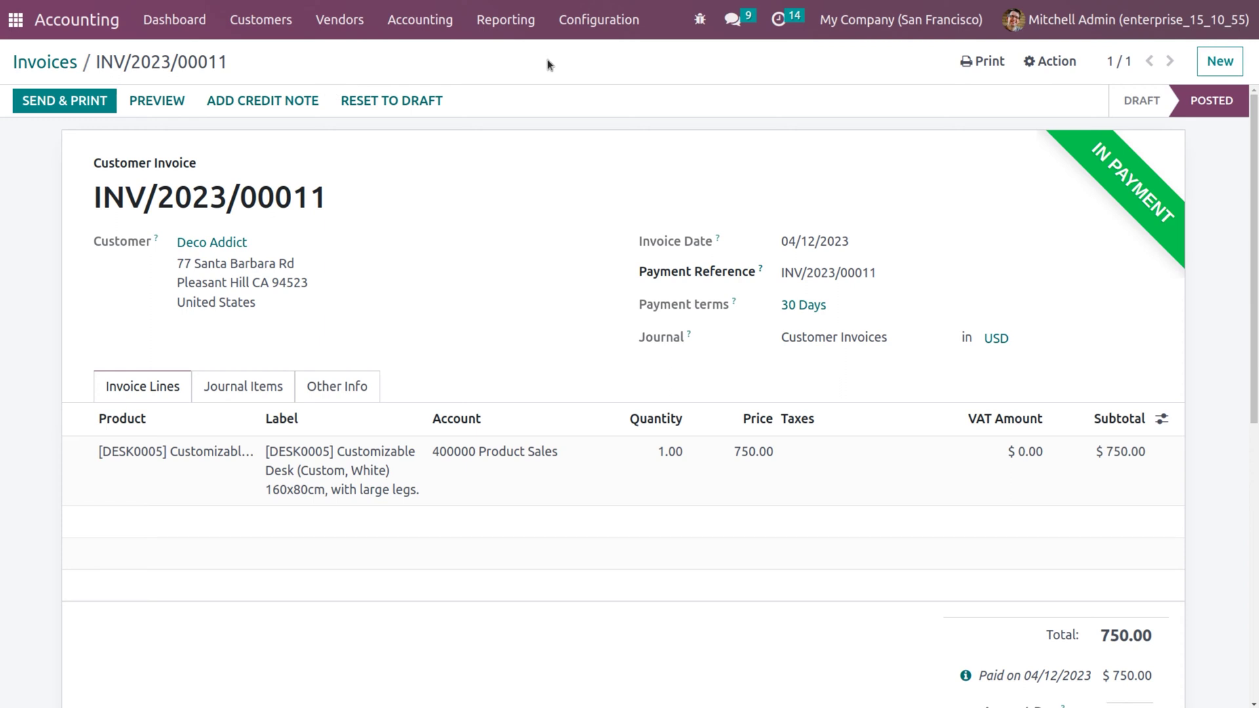
Step: Start another customer invoice and select the individual customer suggested just after Deco Addict
left_click(1215, 58)
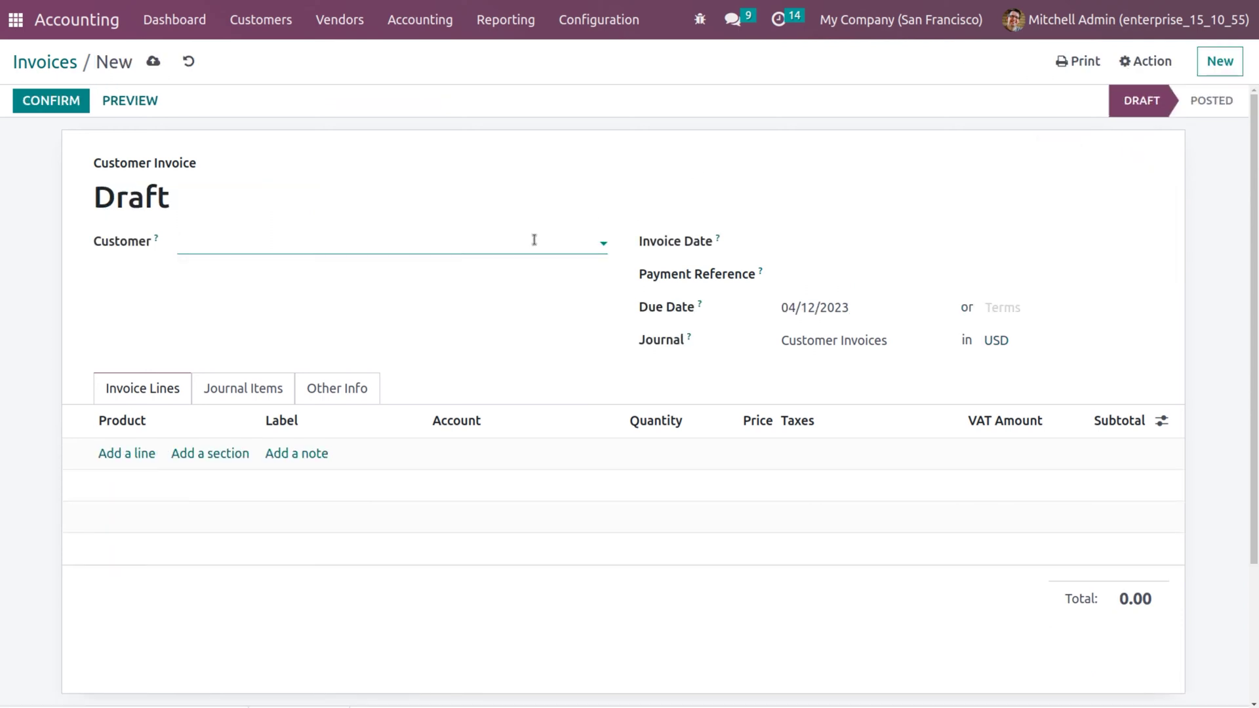
left_click(398, 244)
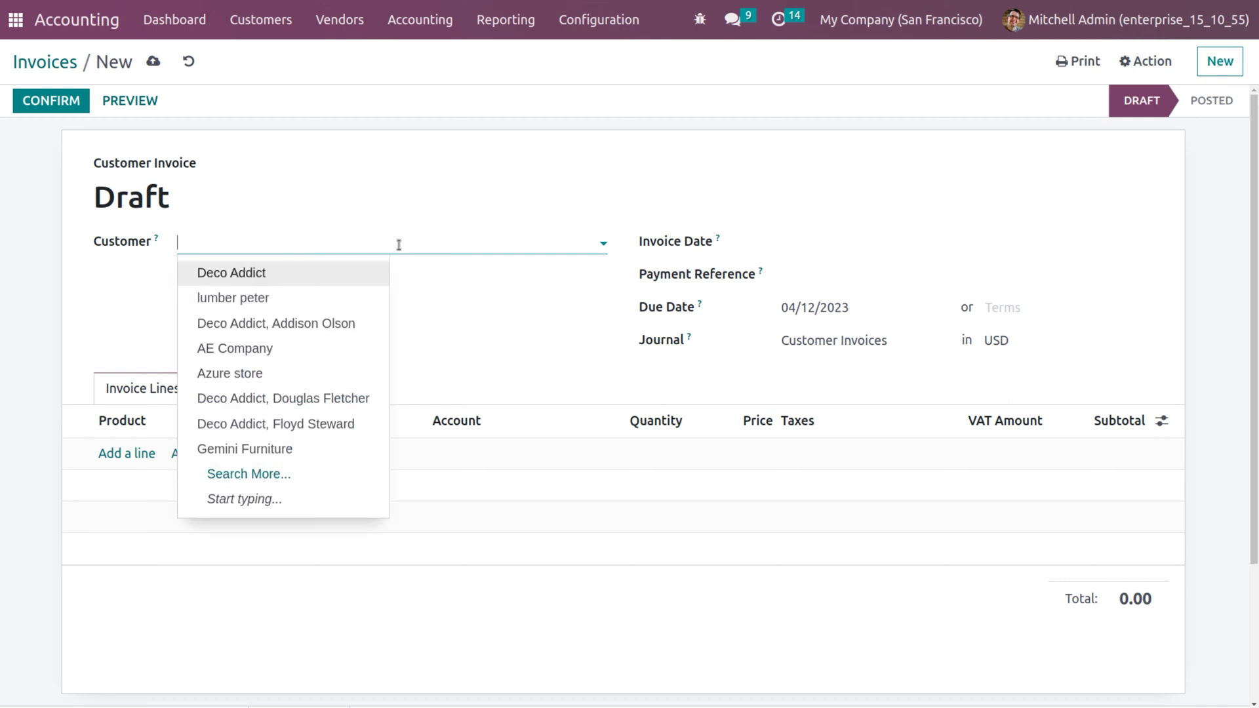
left_click(289, 303)
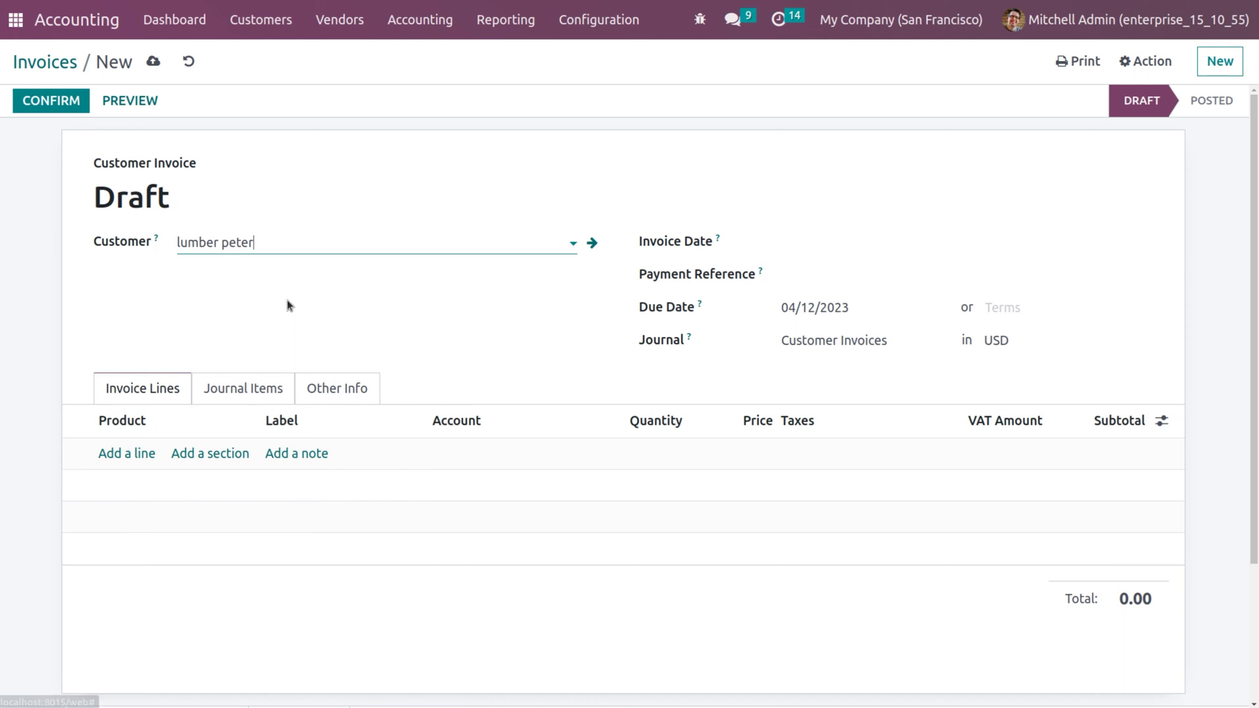
Step: Add an invoice line for [CONS_0001] Whiteboard Pen, remove its Tax 15% and set the price to 20
left_click(125, 453)
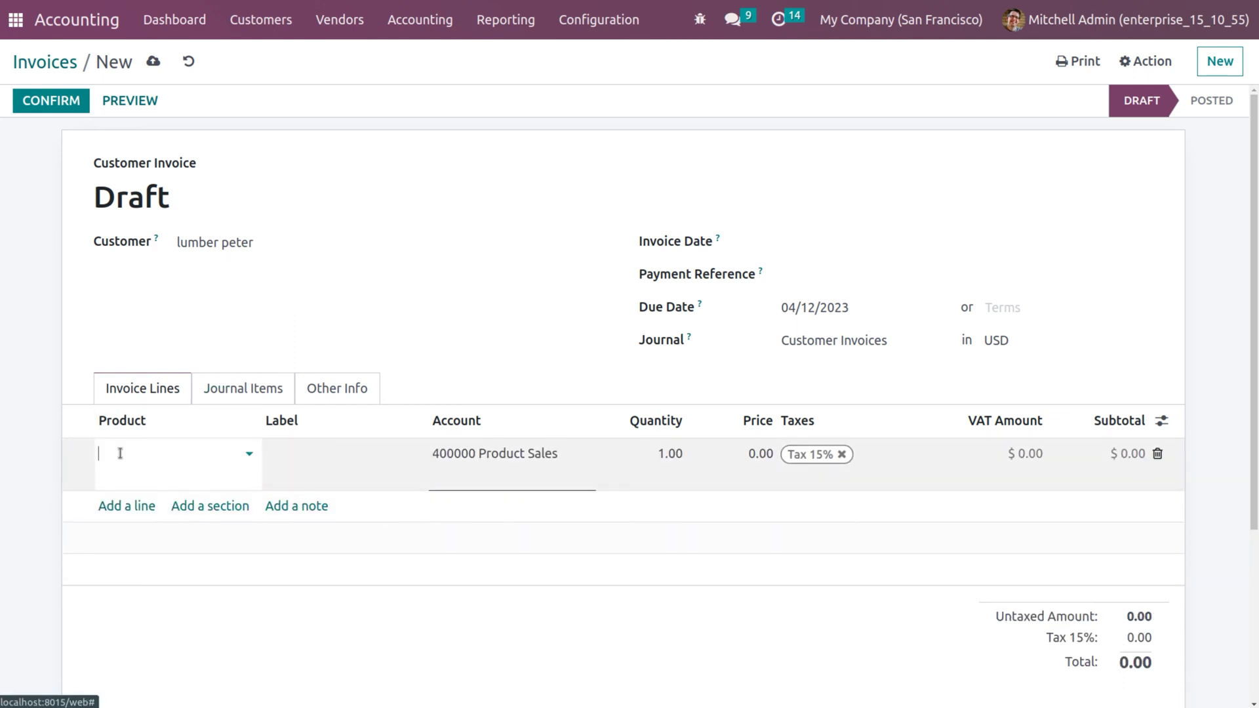
left_click(120, 453)
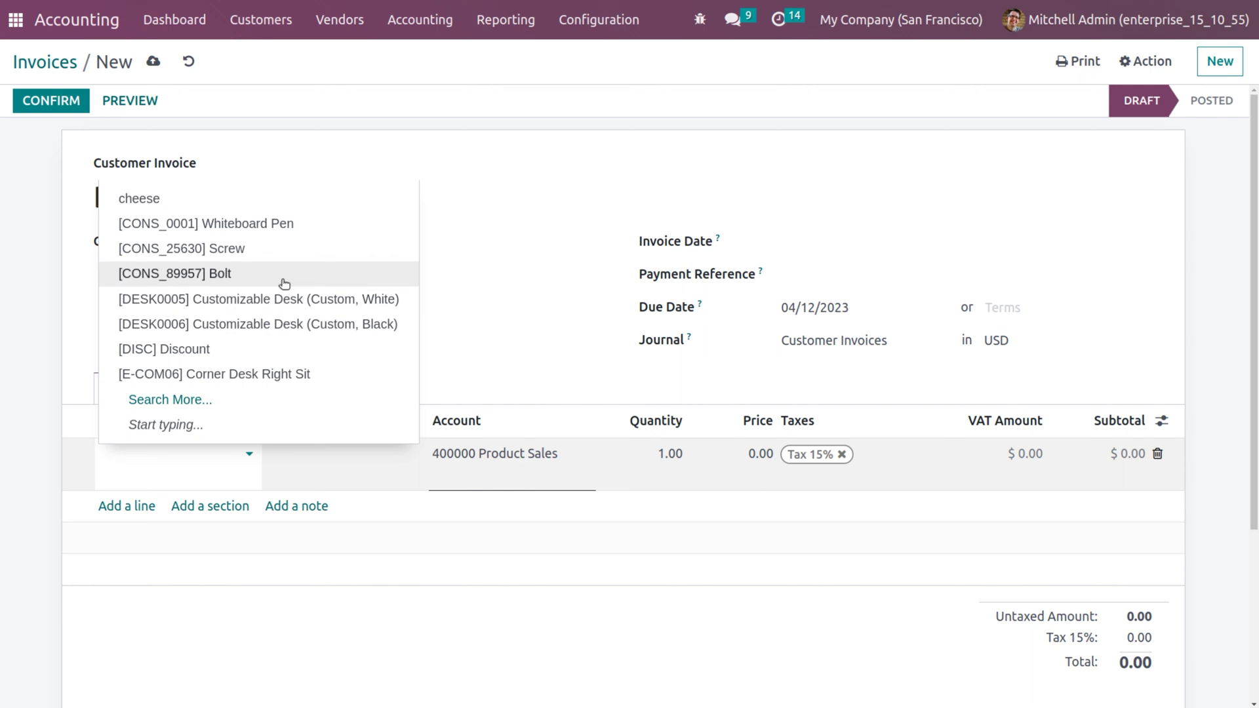
left_click(326, 224)
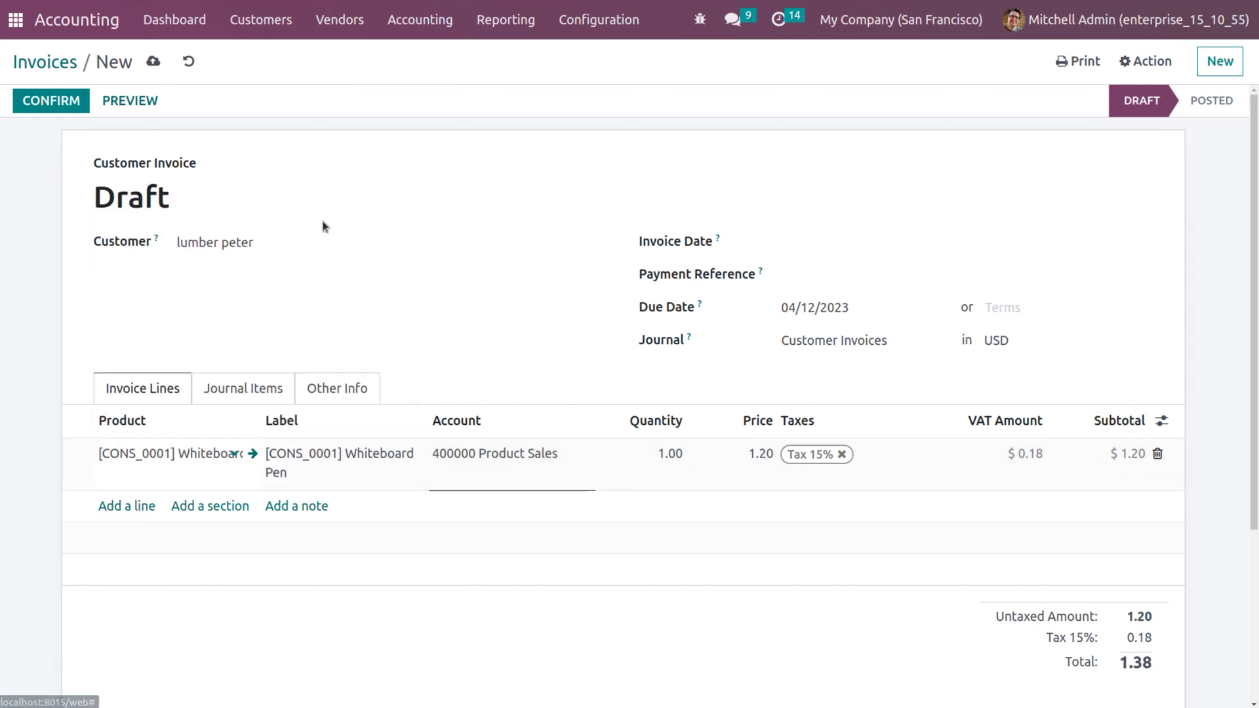
left_click(841, 455)
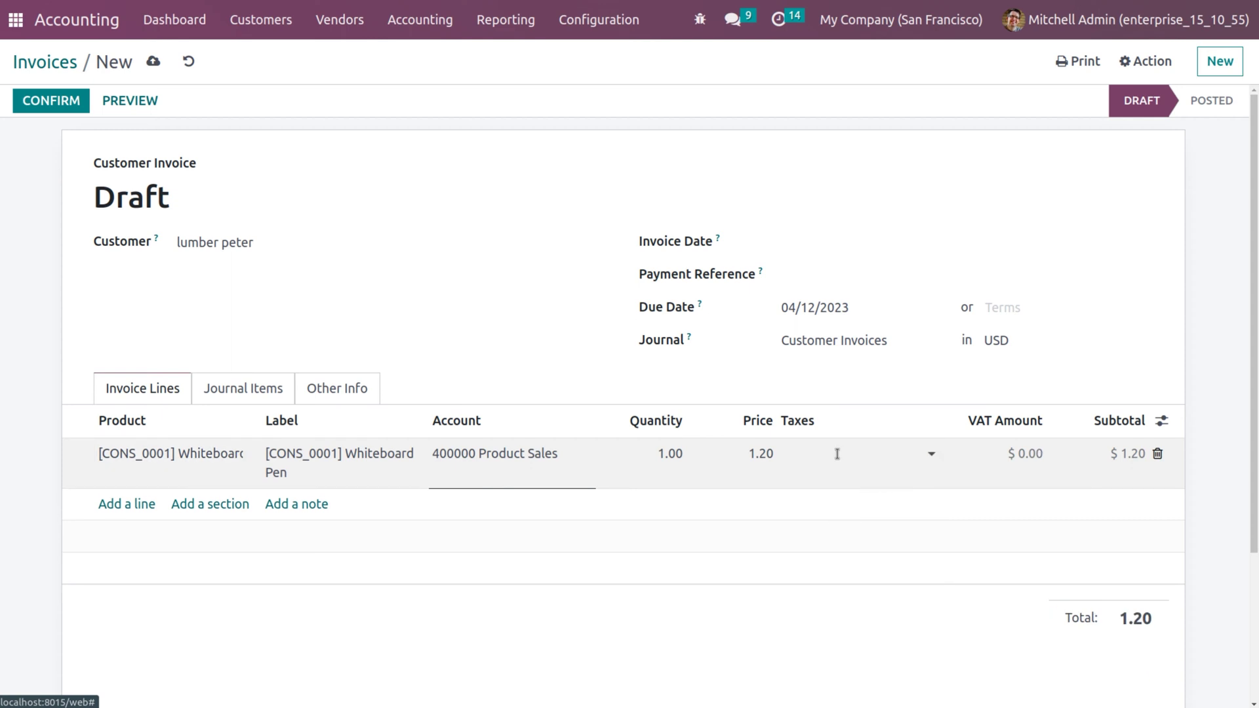
left_click(761, 454)
type("2")
left_click(576, 205)
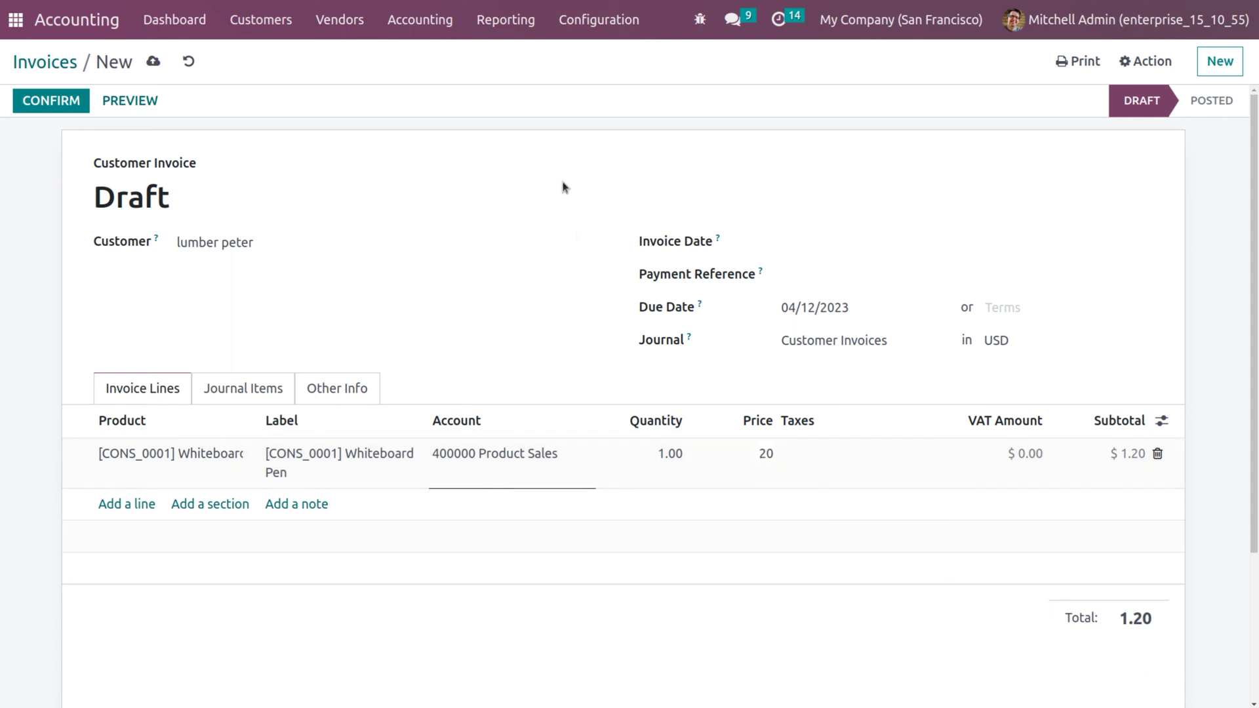
Step: Save and confirm the pen invoice, and register its $20.00 payment in the Bank journal with the Manual payment method
left_click(152, 62)
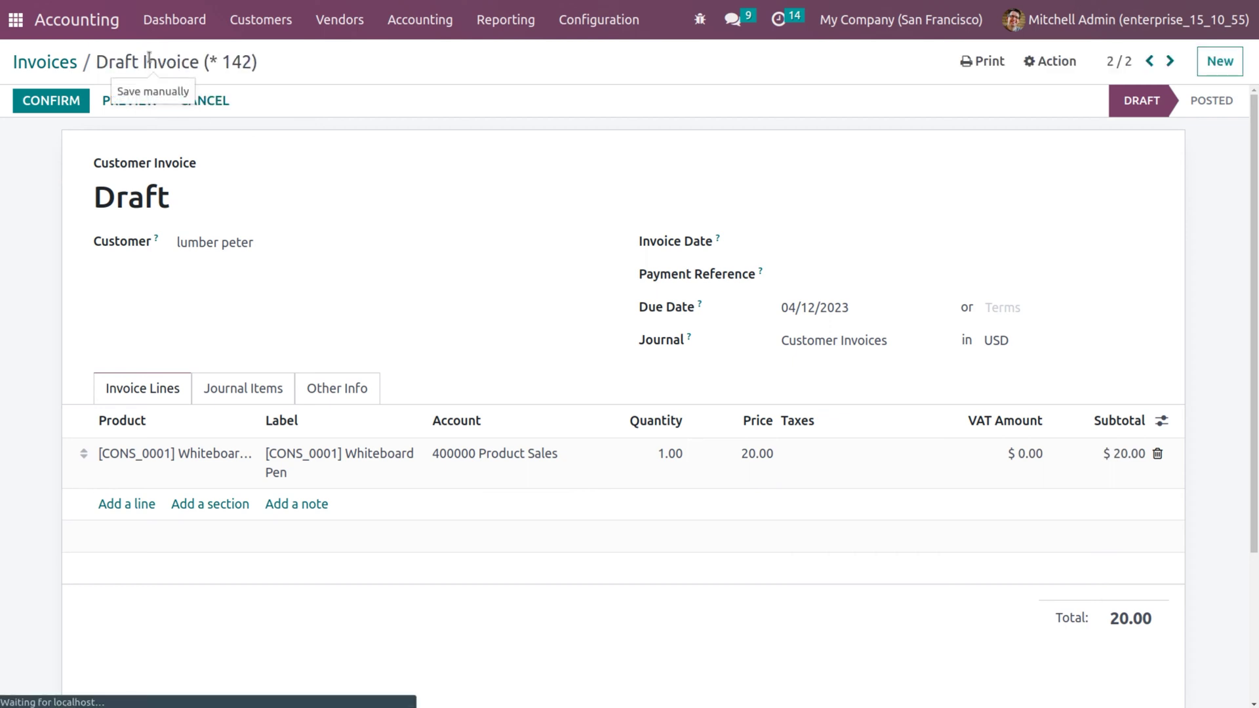
left_click(55, 102)
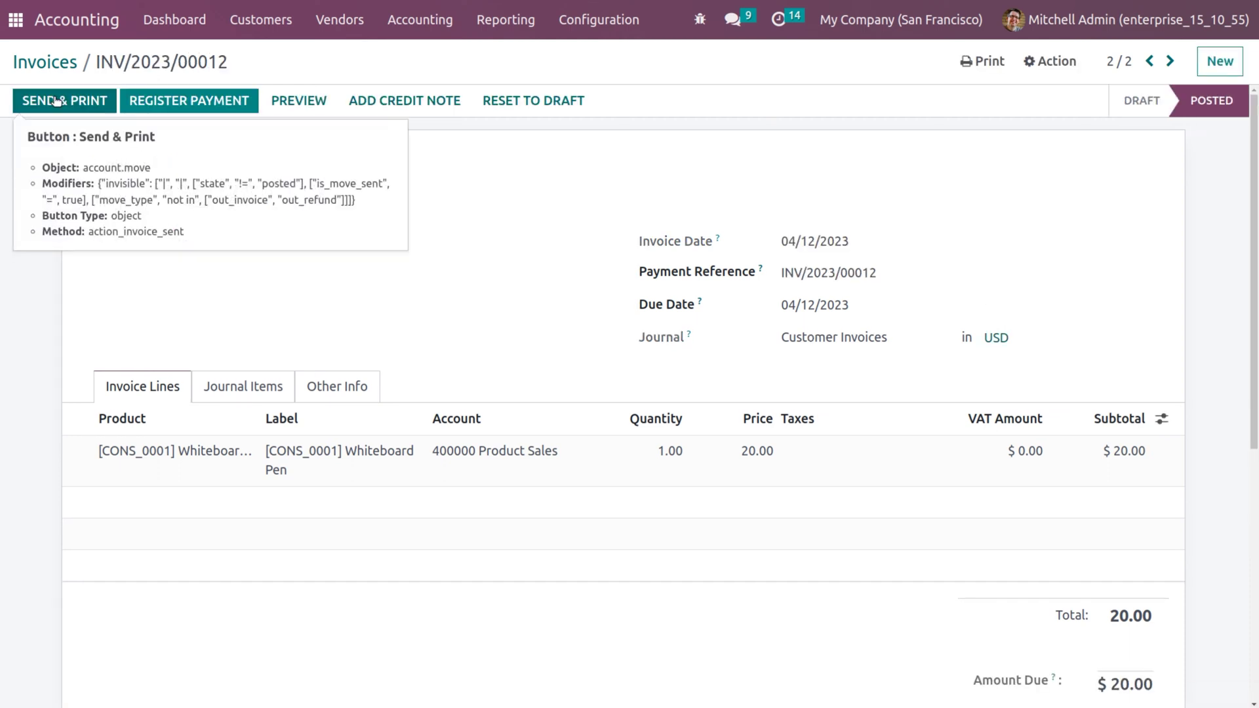
left_click(178, 99)
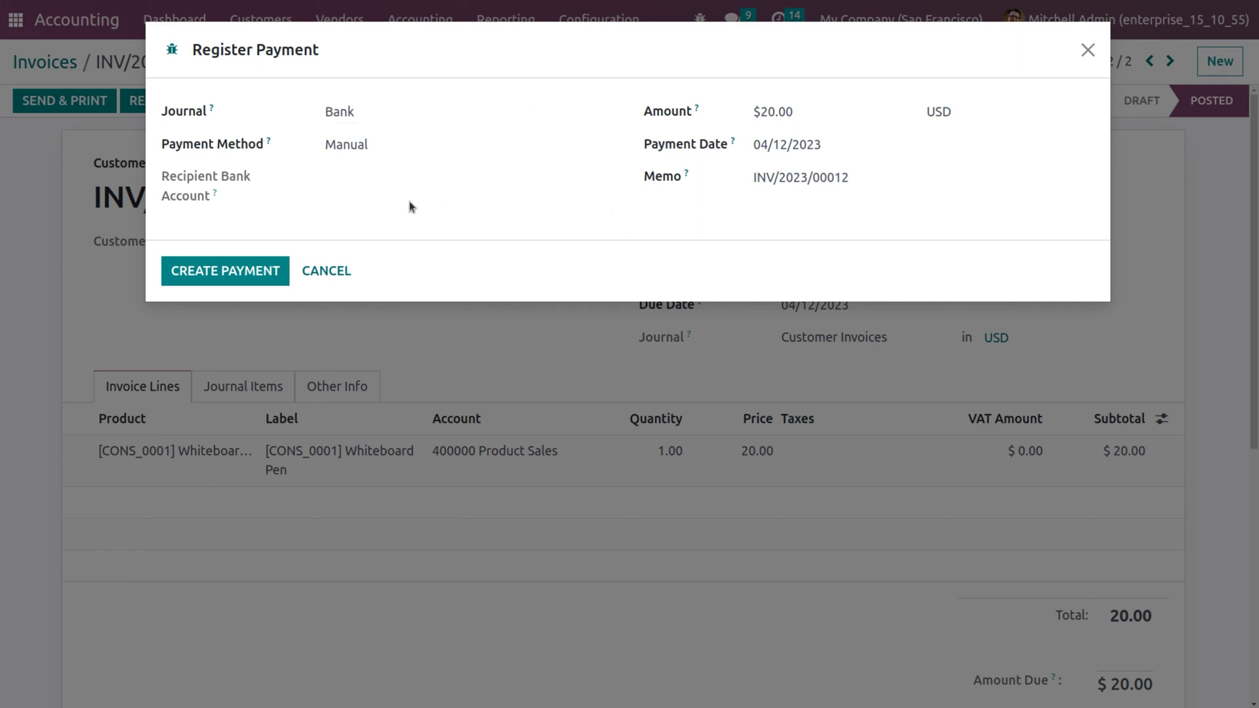
left_click(226, 274)
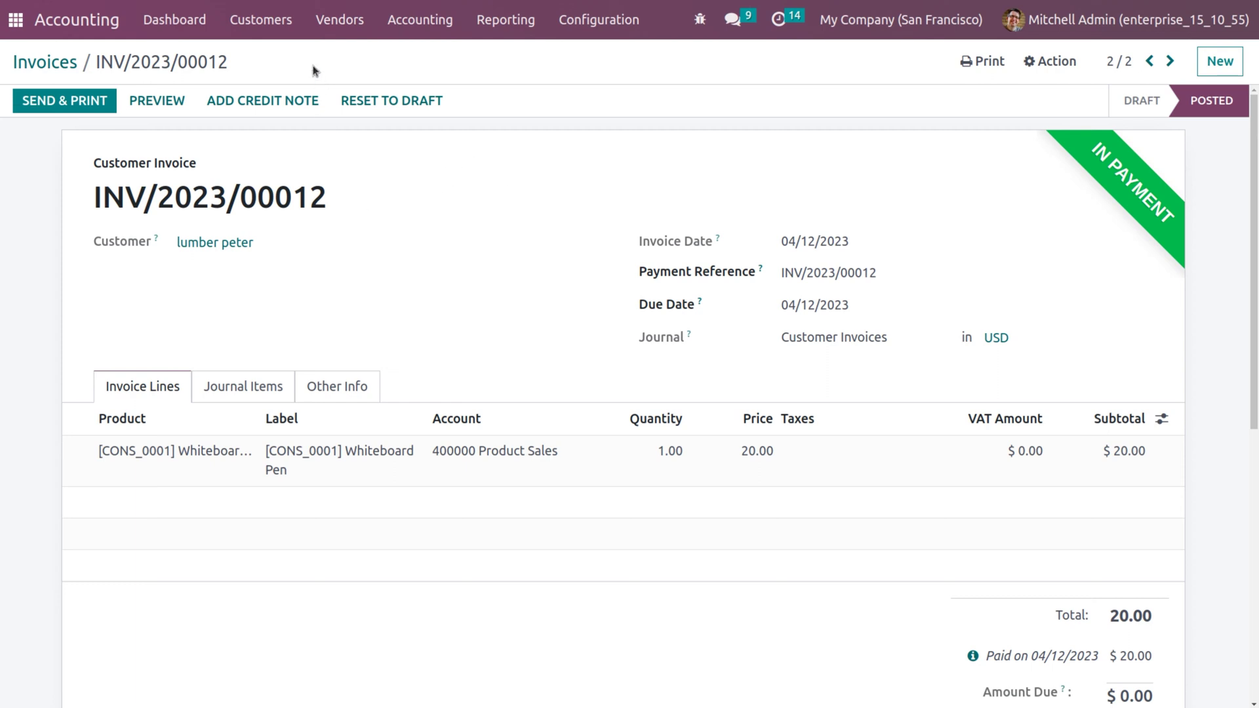
Step: Add the $20.00 and $750.00 customer payments to the inbound batch payment BATCH/IN/2023/0005, then save and validate the batch
left_click(275, 24)
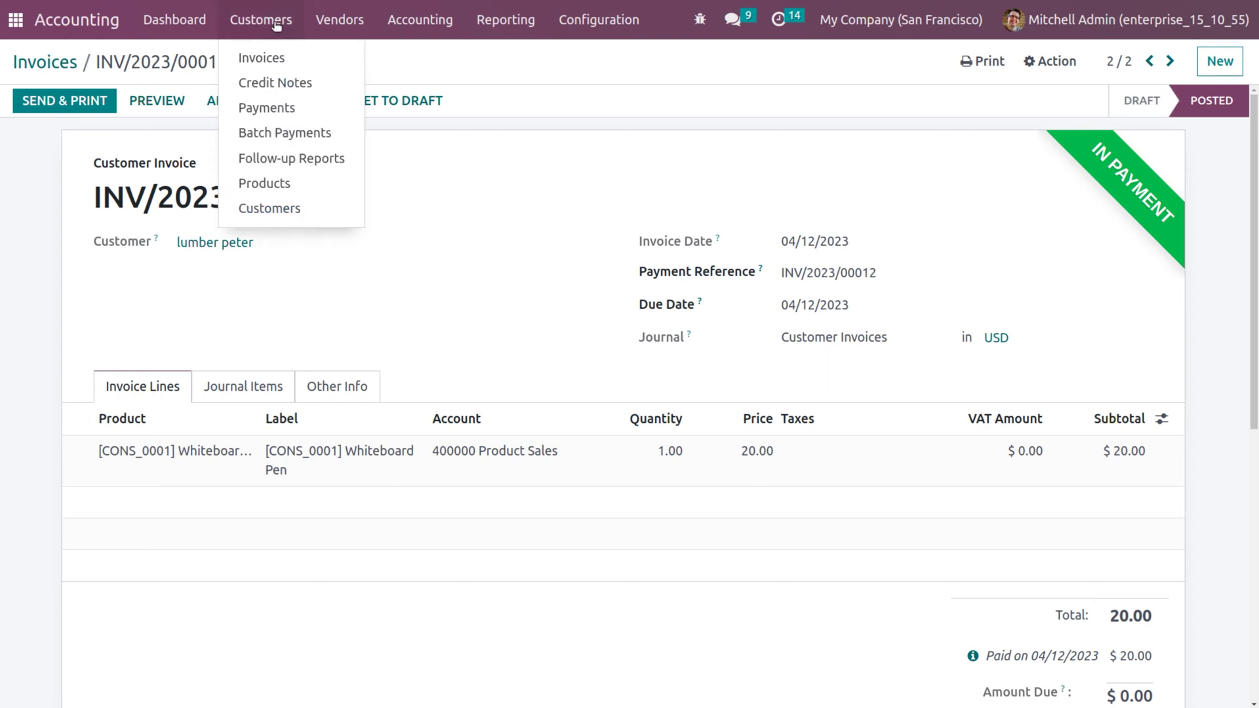
left_click(305, 137)
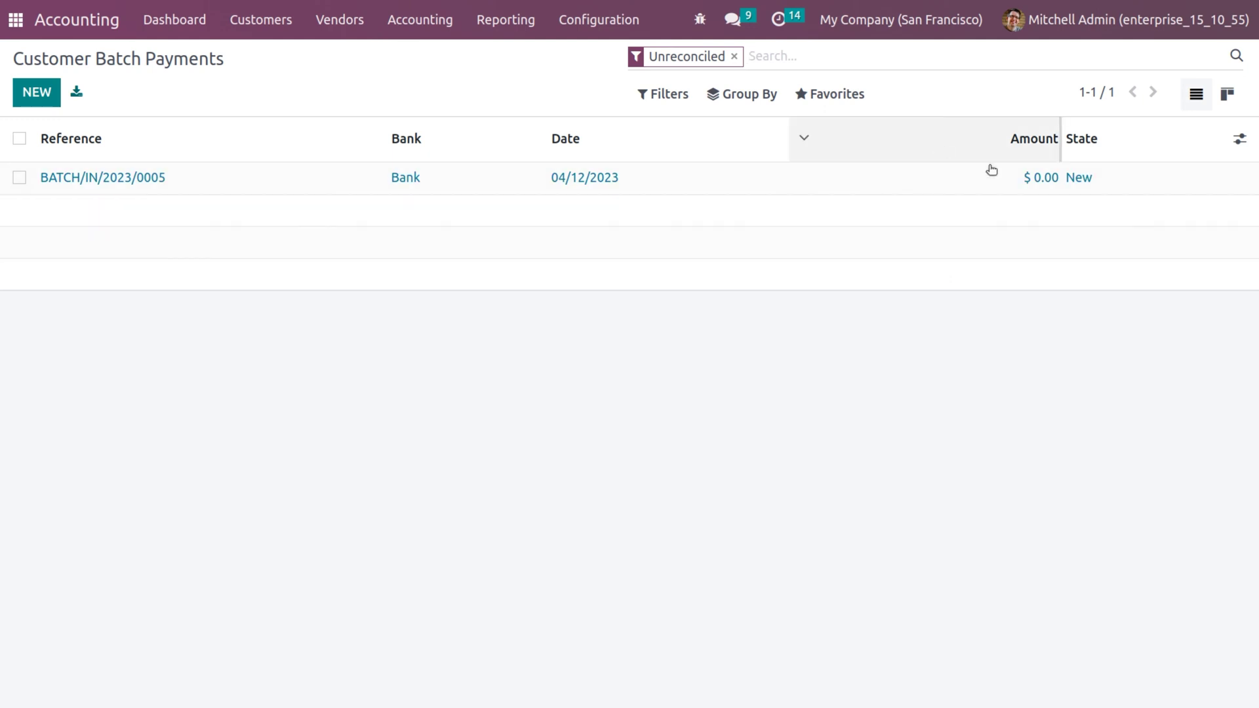
left_click(897, 186)
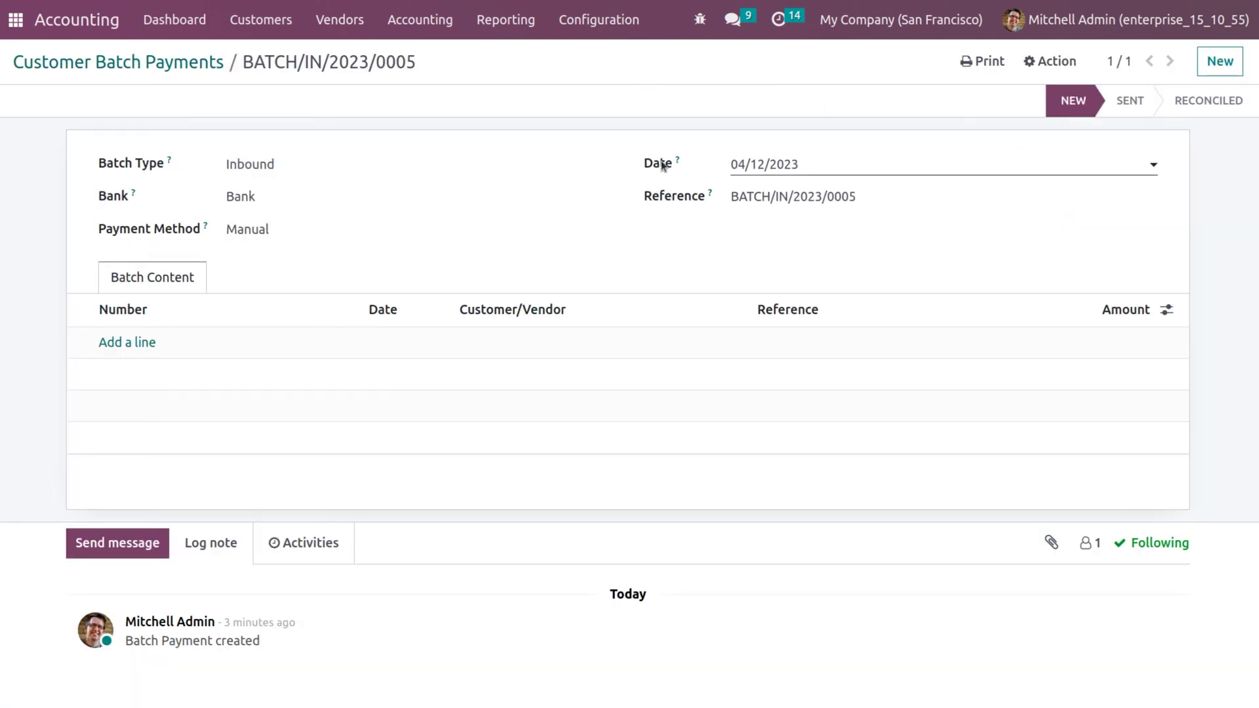
left_click(138, 347)
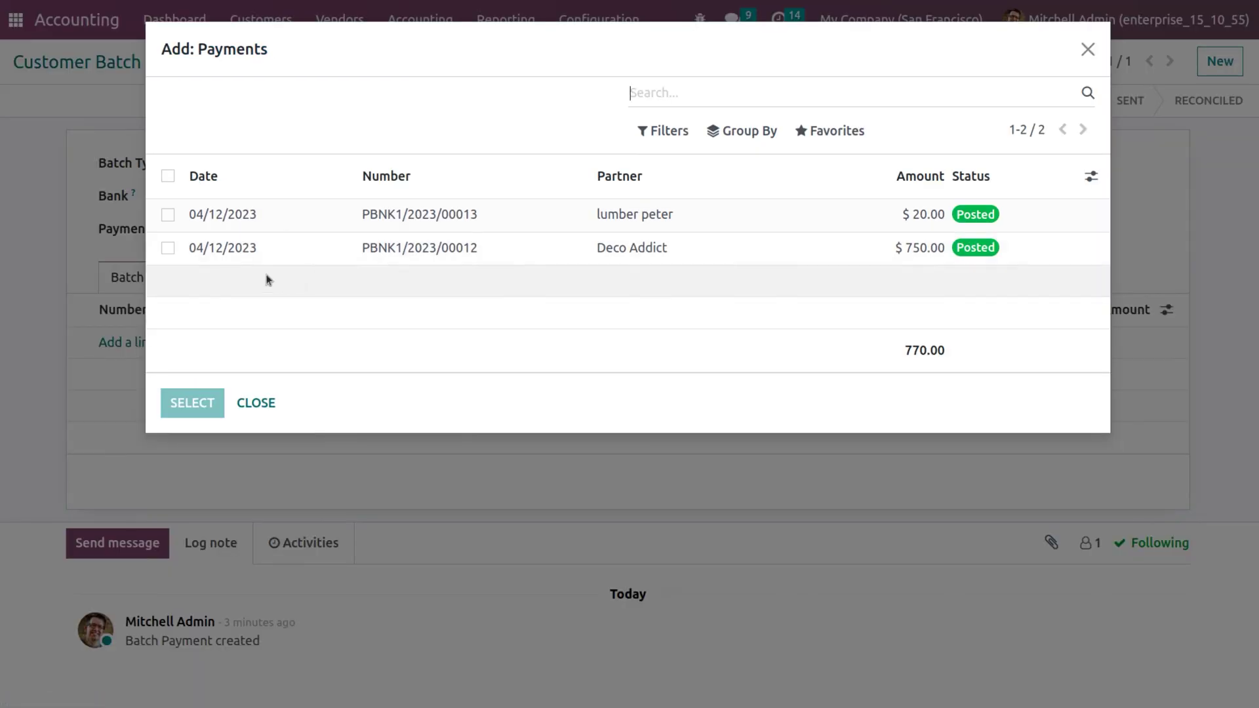
left_click(168, 215)
left_click(170, 247)
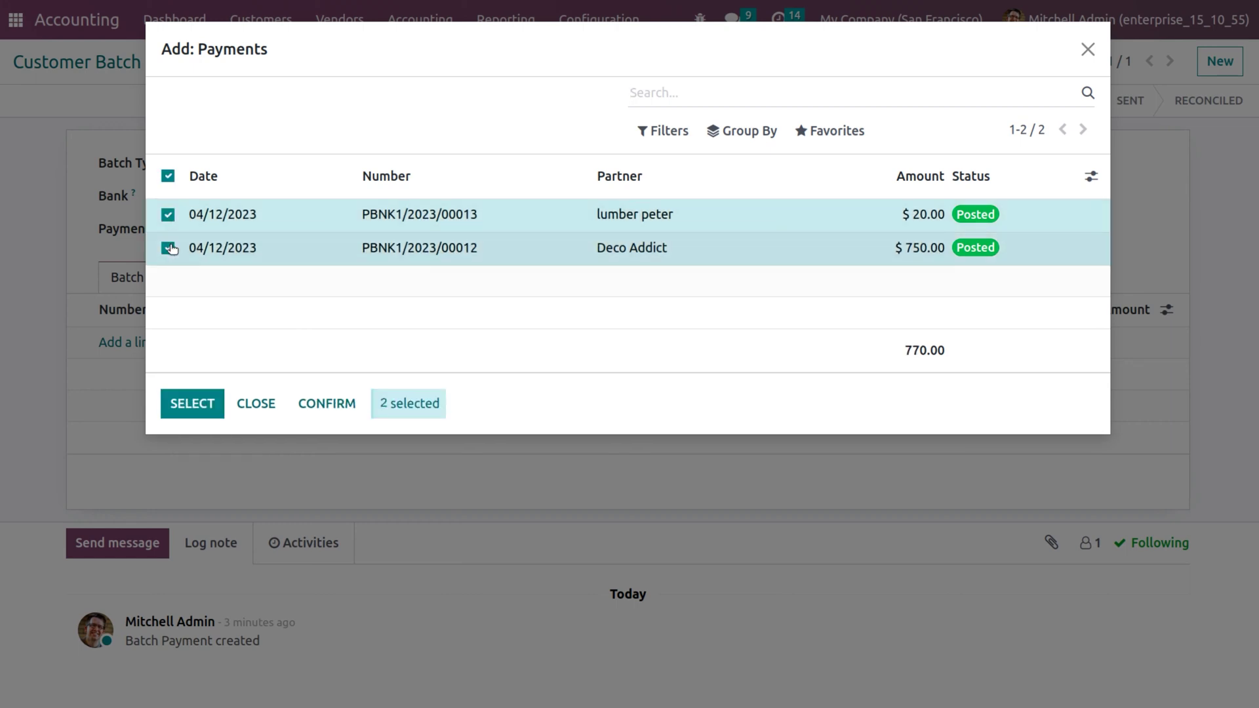
left_click(192, 403)
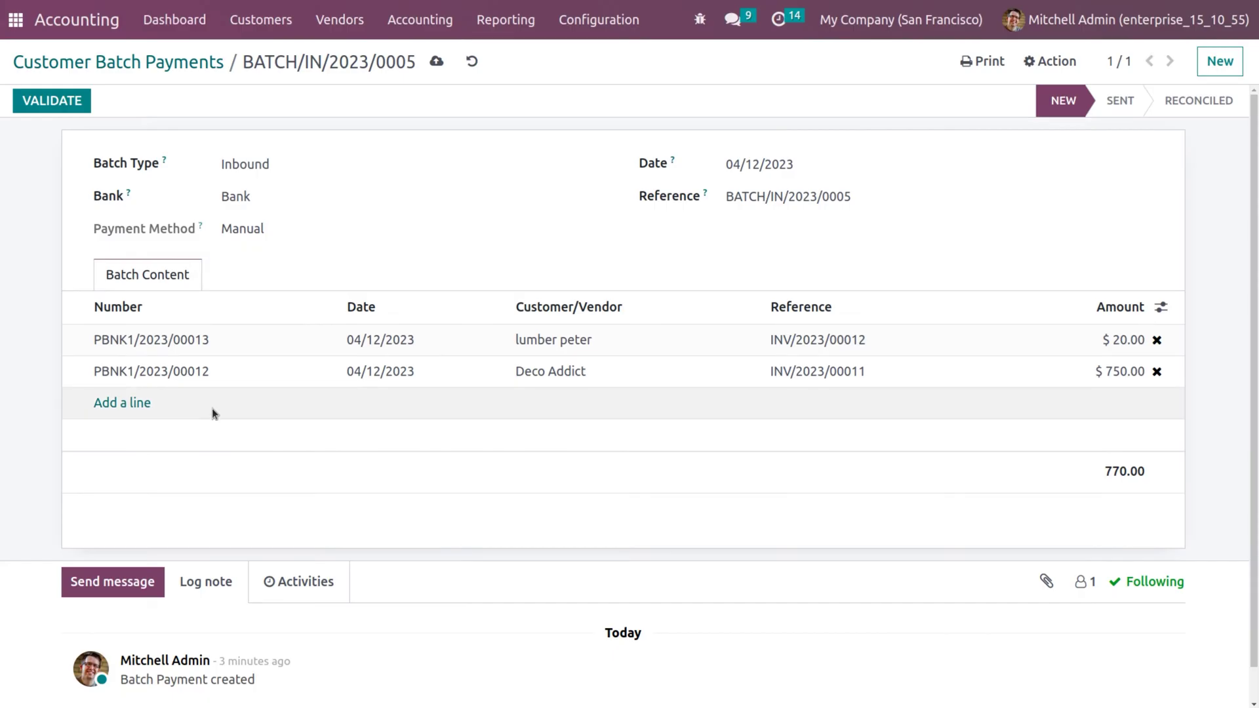
left_click(436, 62)
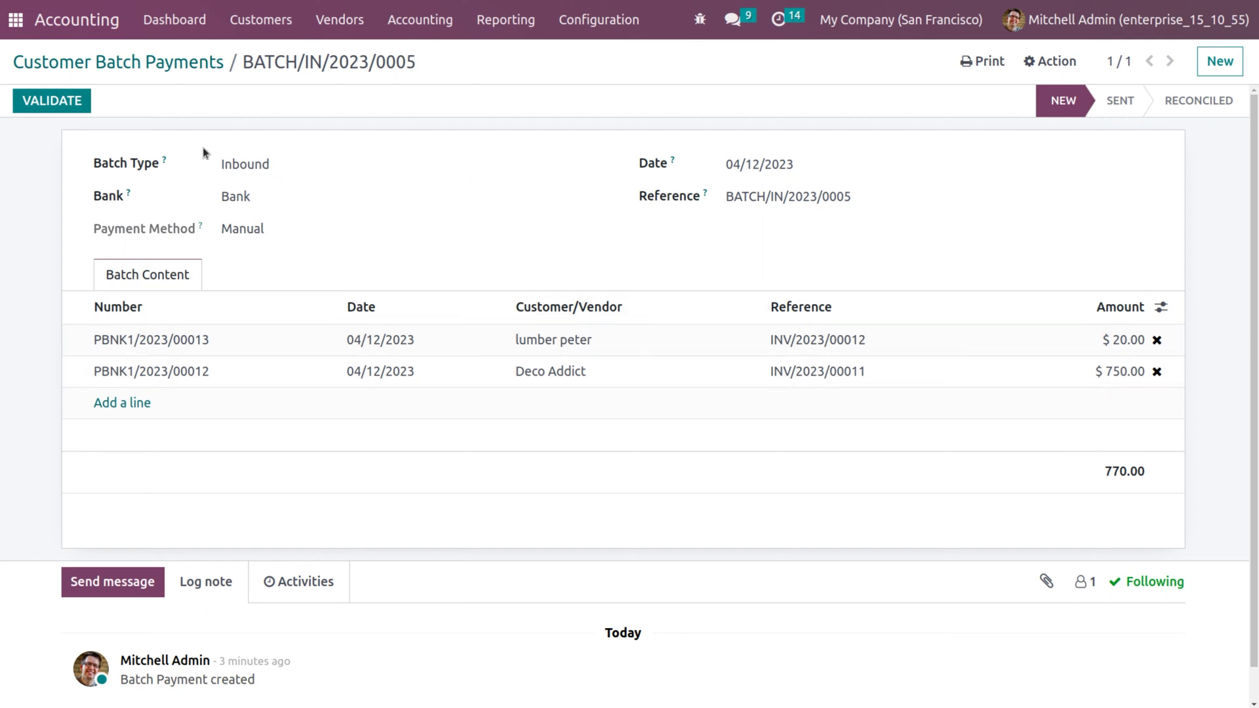
left_click(79, 101)
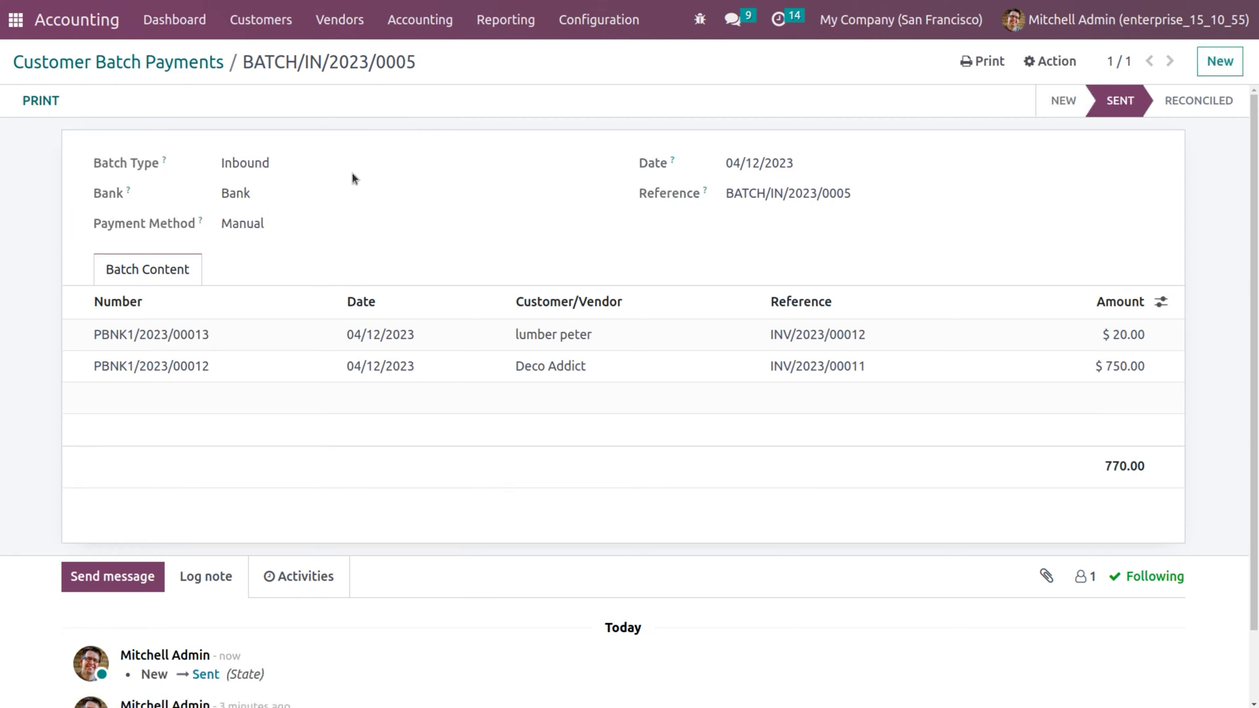
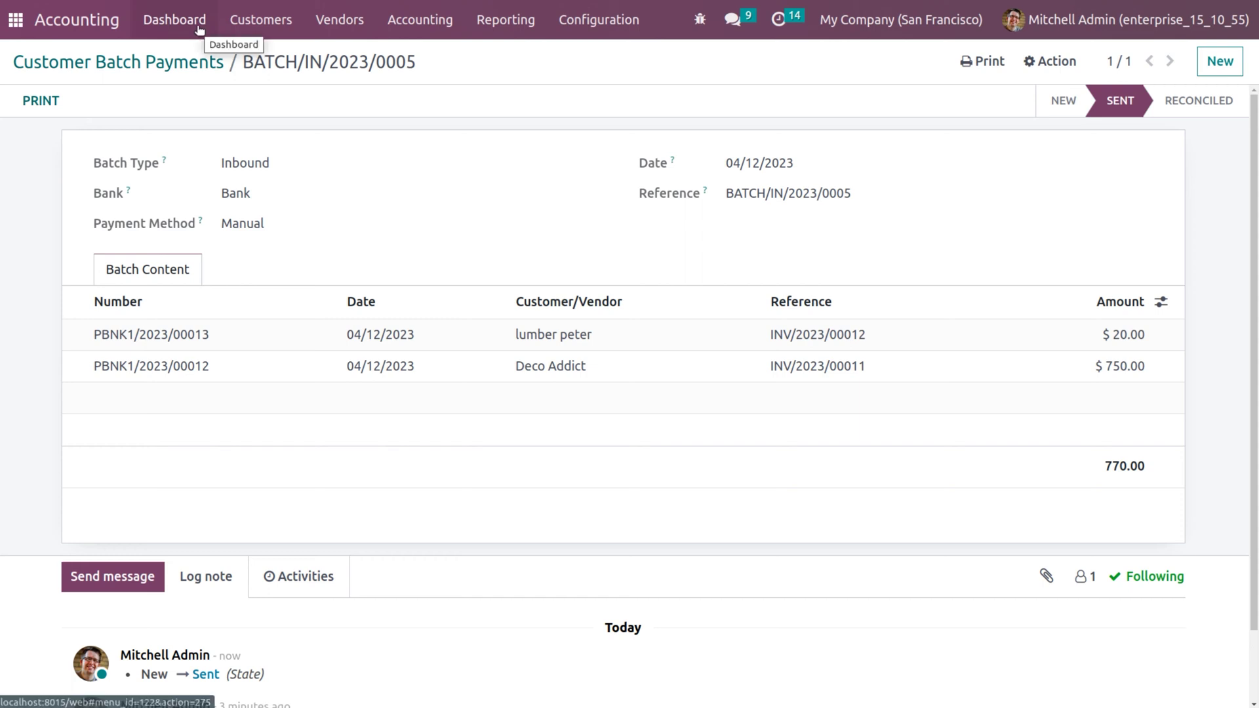
Step: Reopen the validated customer batch payment and copy its reference BATCH/IN/2023/0005
left_click(197, 25)
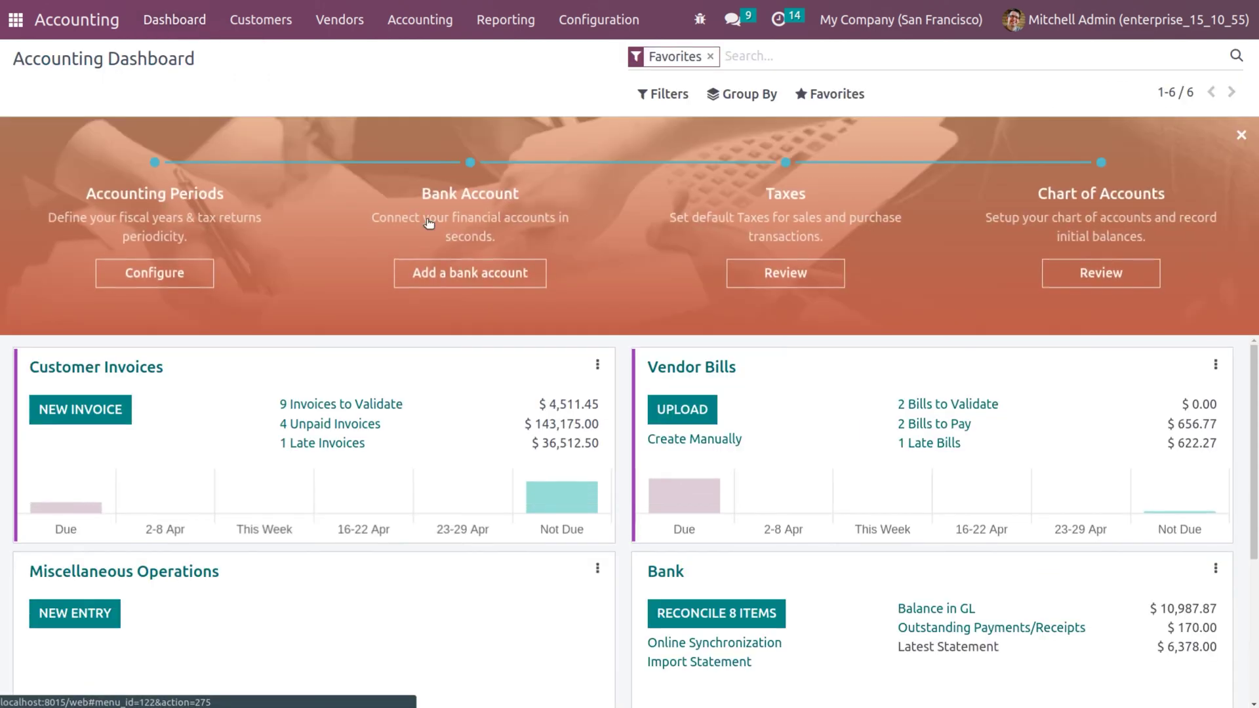
left_click(708, 617)
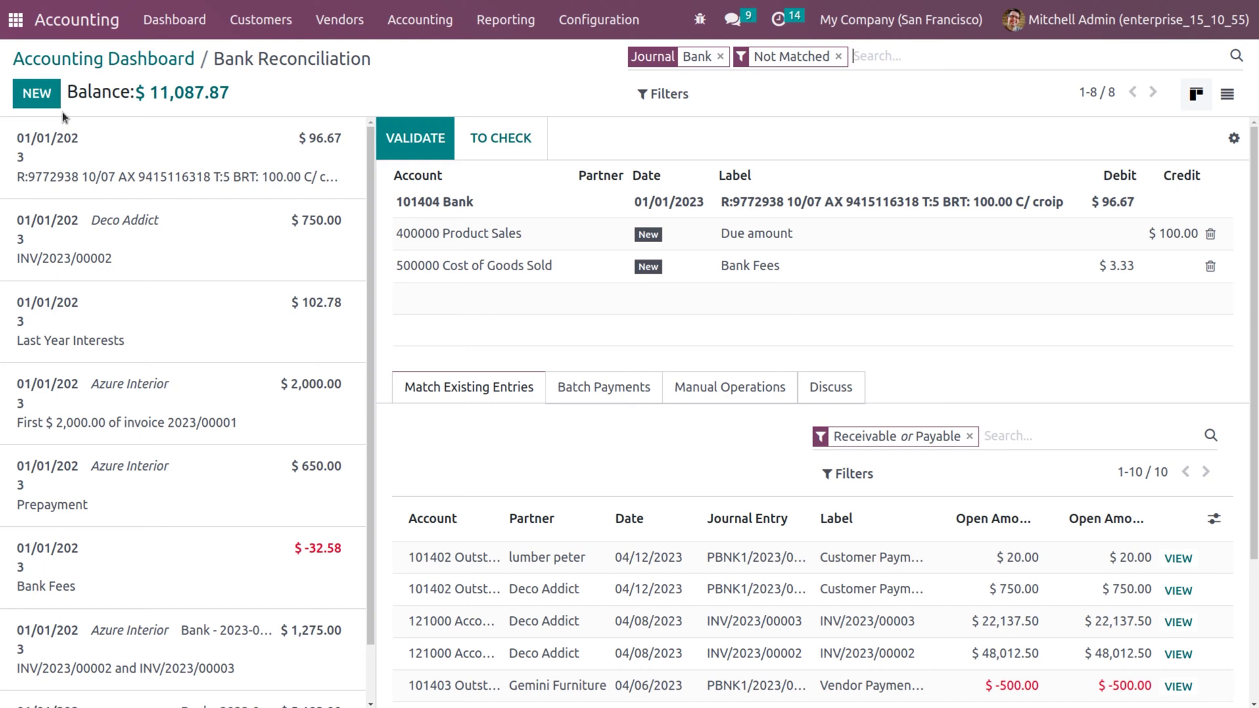
left_click(261, 21)
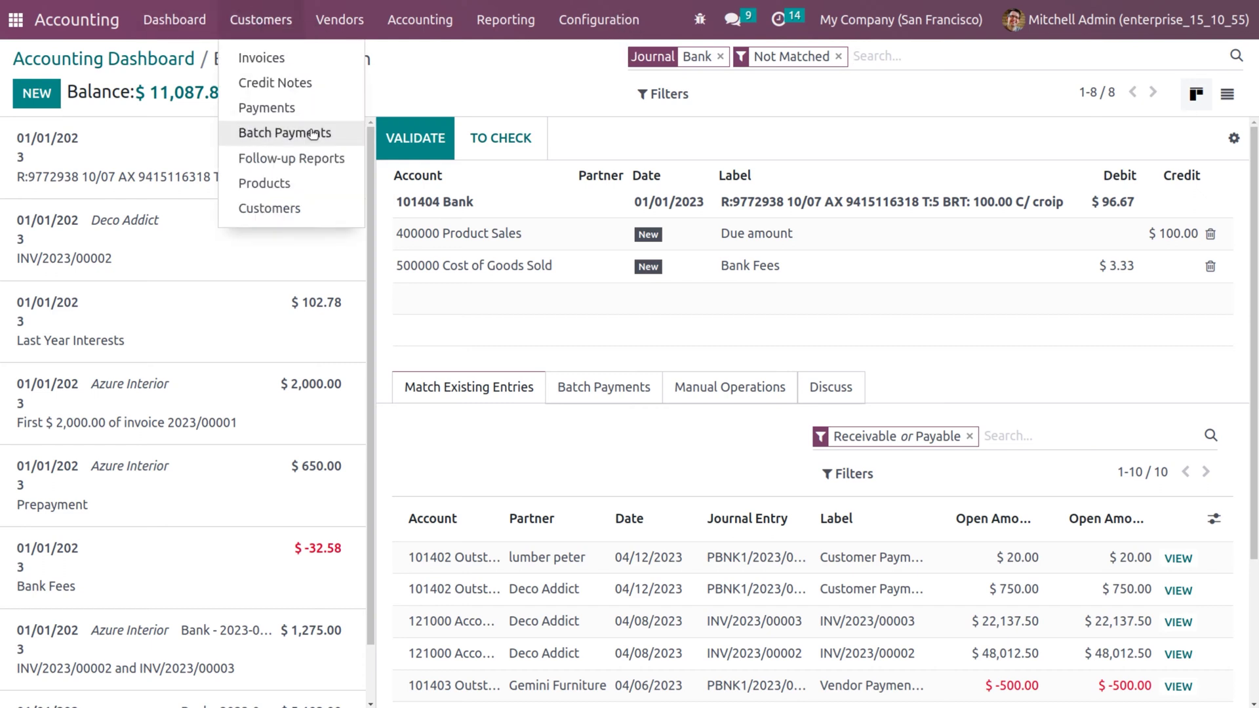
left_click(314, 134)
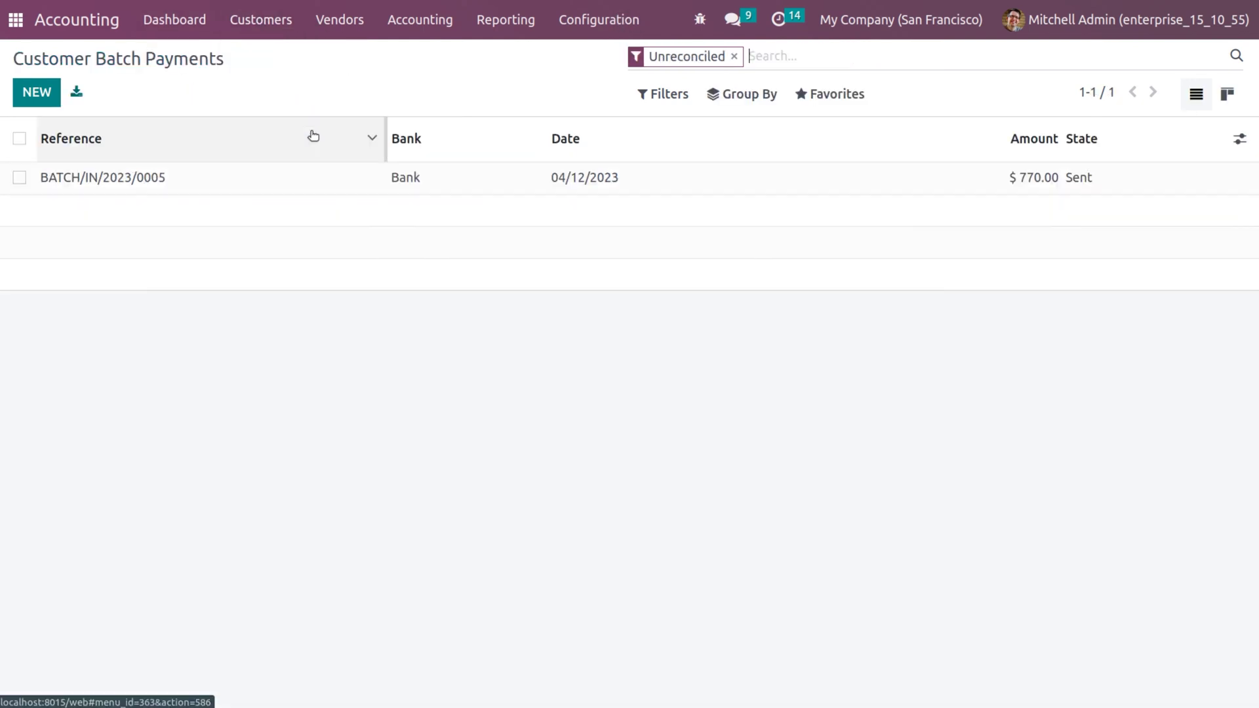
left_click(180, 176)
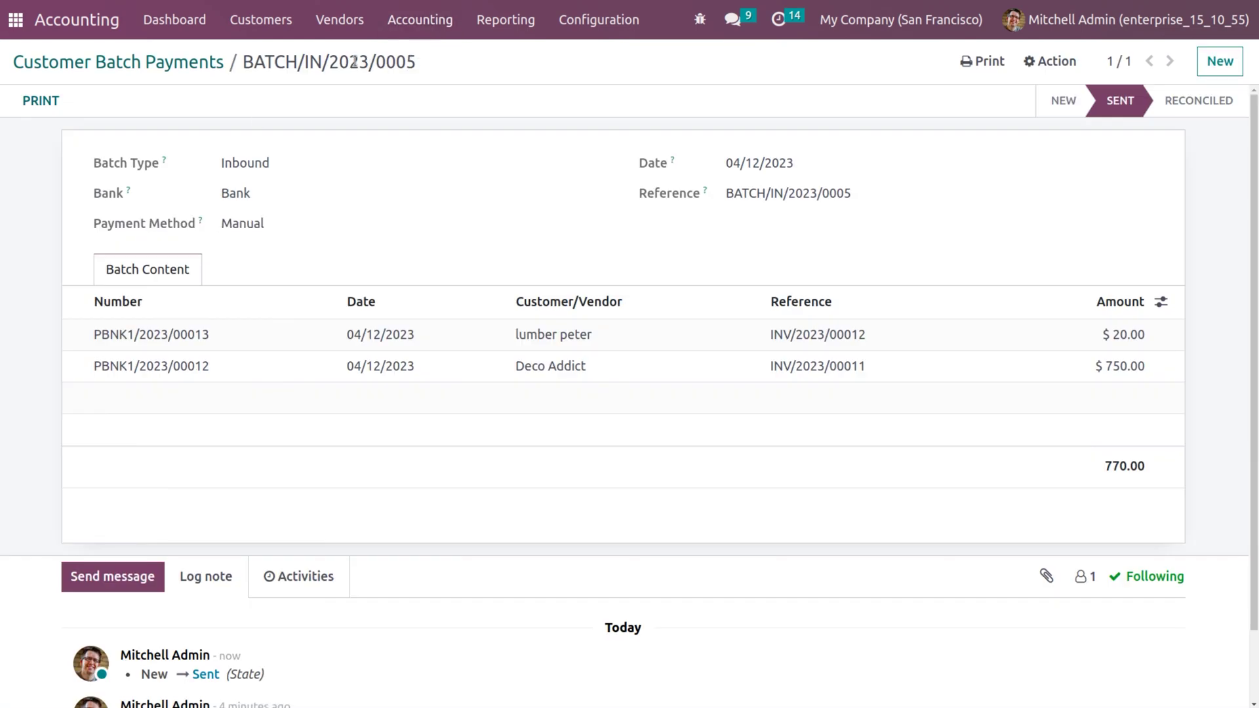
left_click_drag(410, 68, 241, 66)
key("ctrl+c")
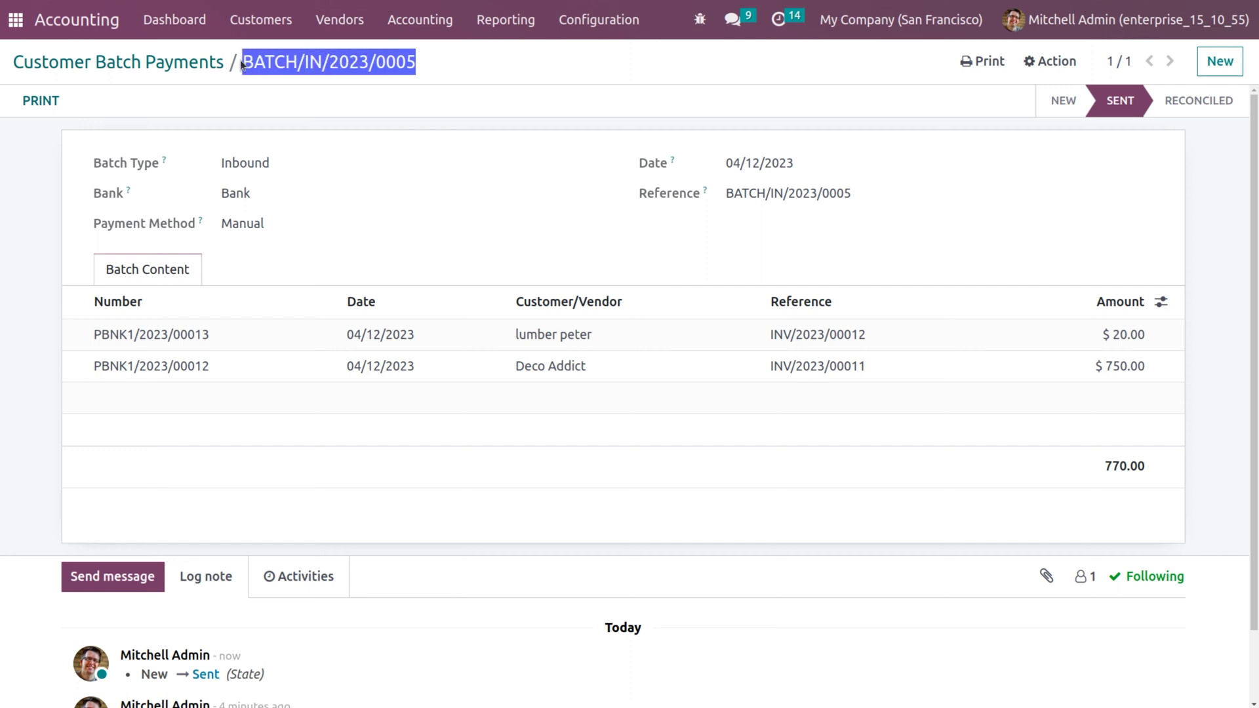
Step: Add a transaction labelled BATCH/IN/2023/0005 with an amount of 770 to the Bank journal's reconciliation and save it
left_click(158, 22)
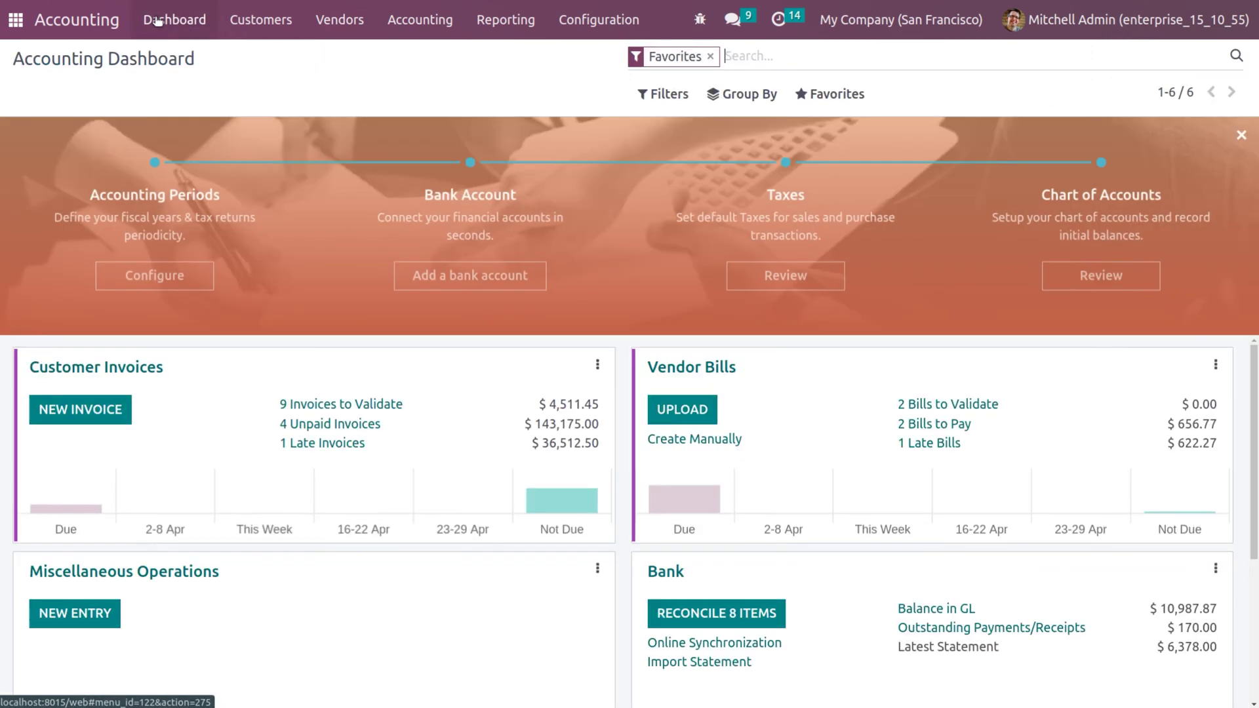
left_click(675, 610)
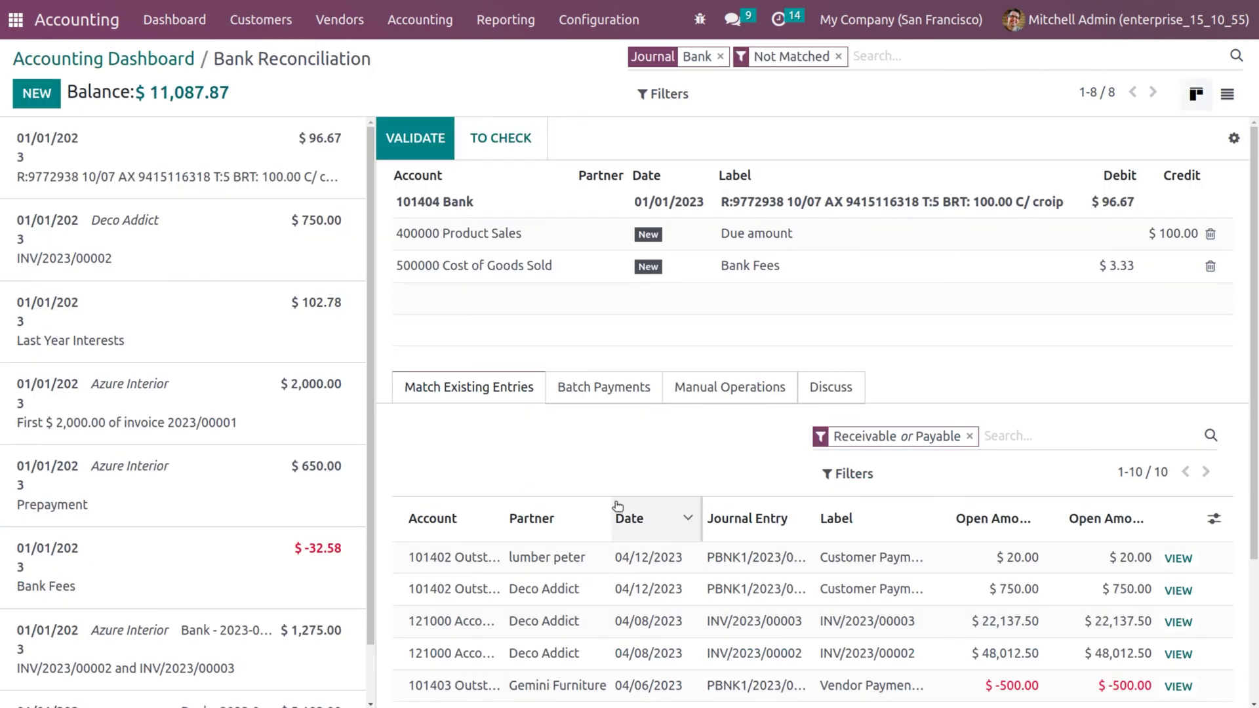
left_click(36, 92)
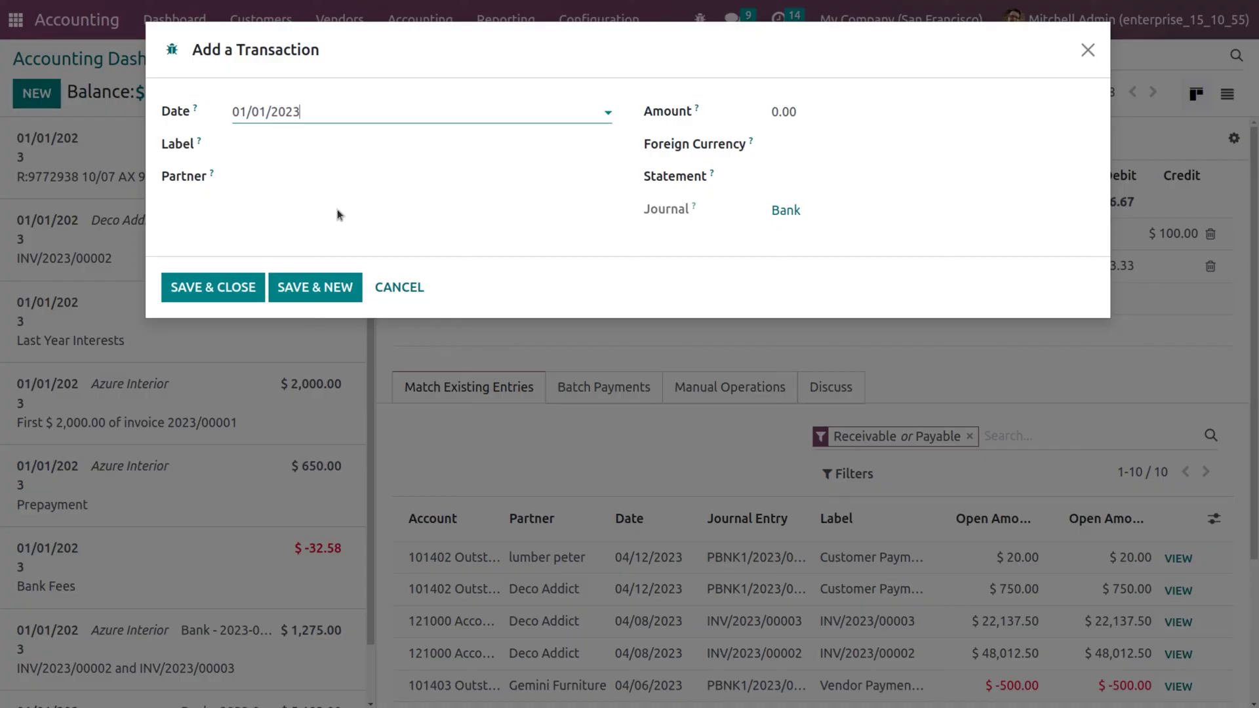
left_click(298, 142)
key("ctrl+v")
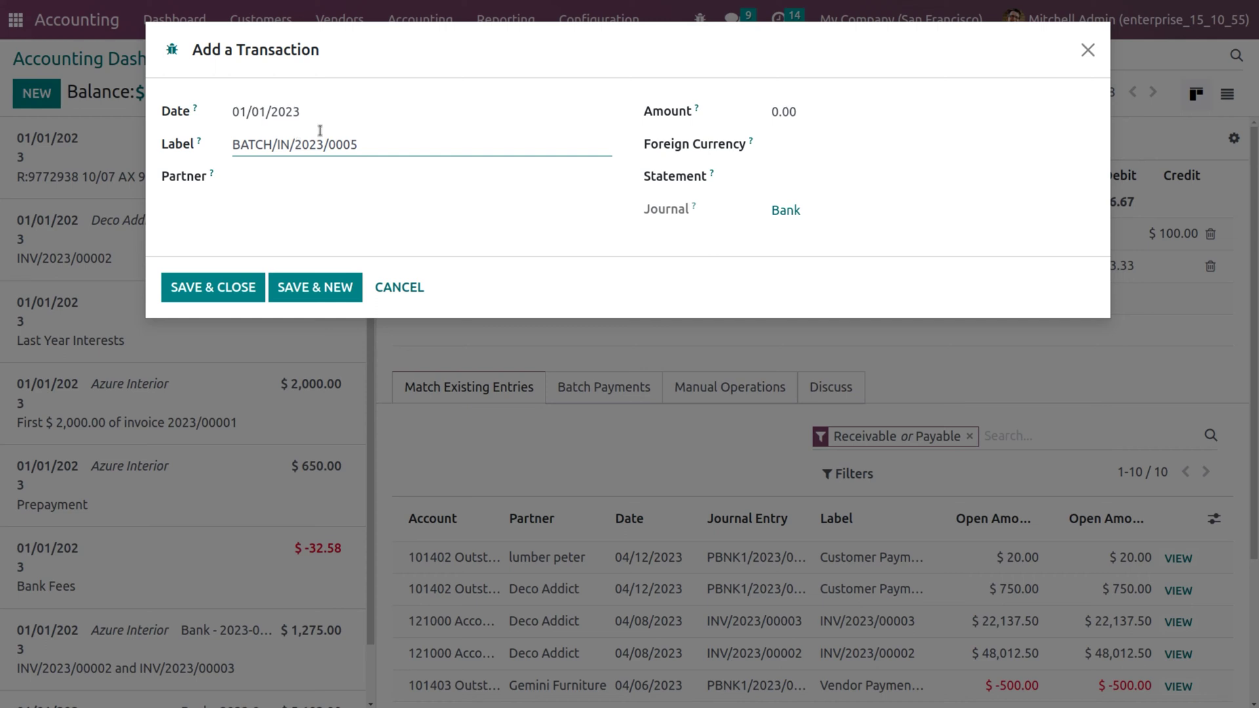
left_click(822, 112)
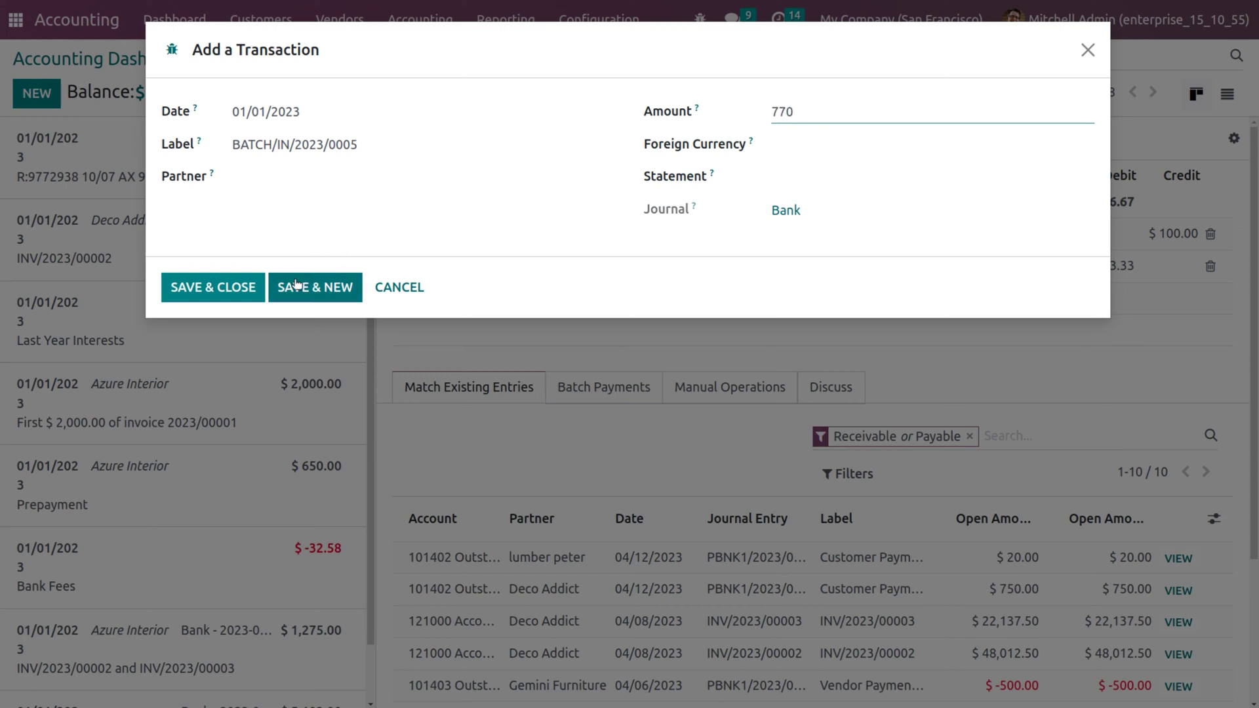
left_click(227, 289)
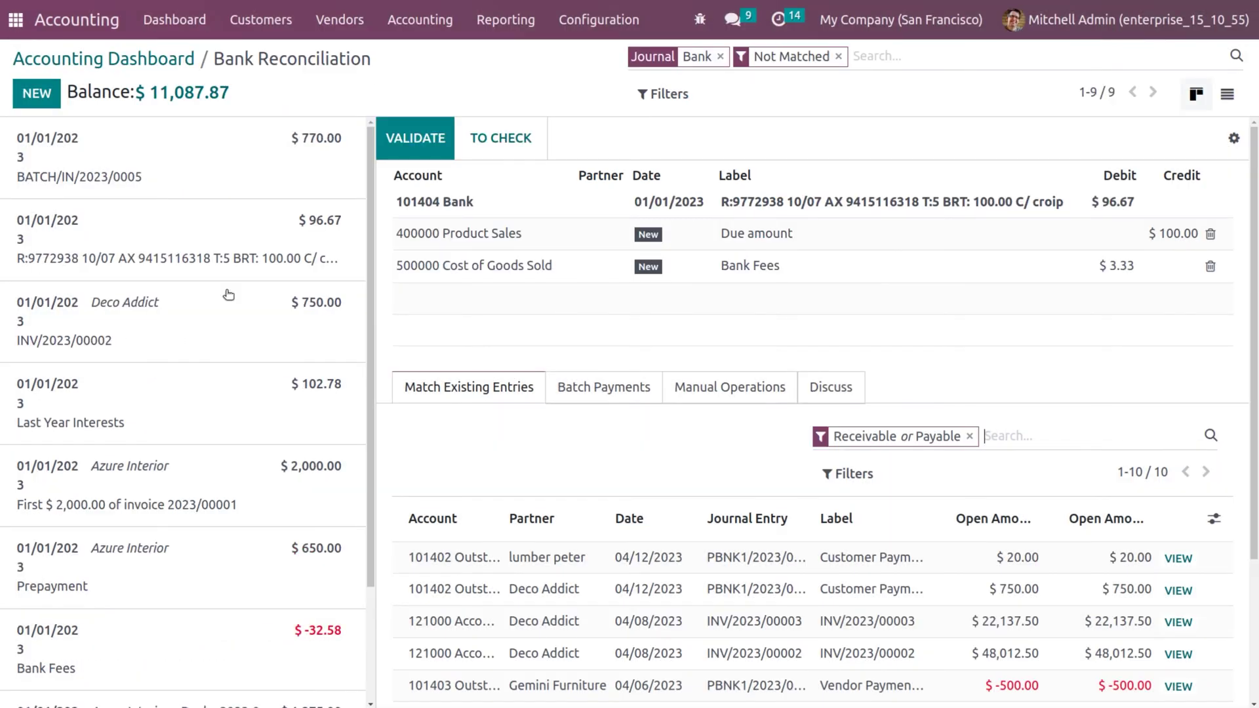
Step: Match the $770.00 bank transaction with batch payment BATCH/IN/2023/0005 and validate the reconciliation
left_click(642, 391)
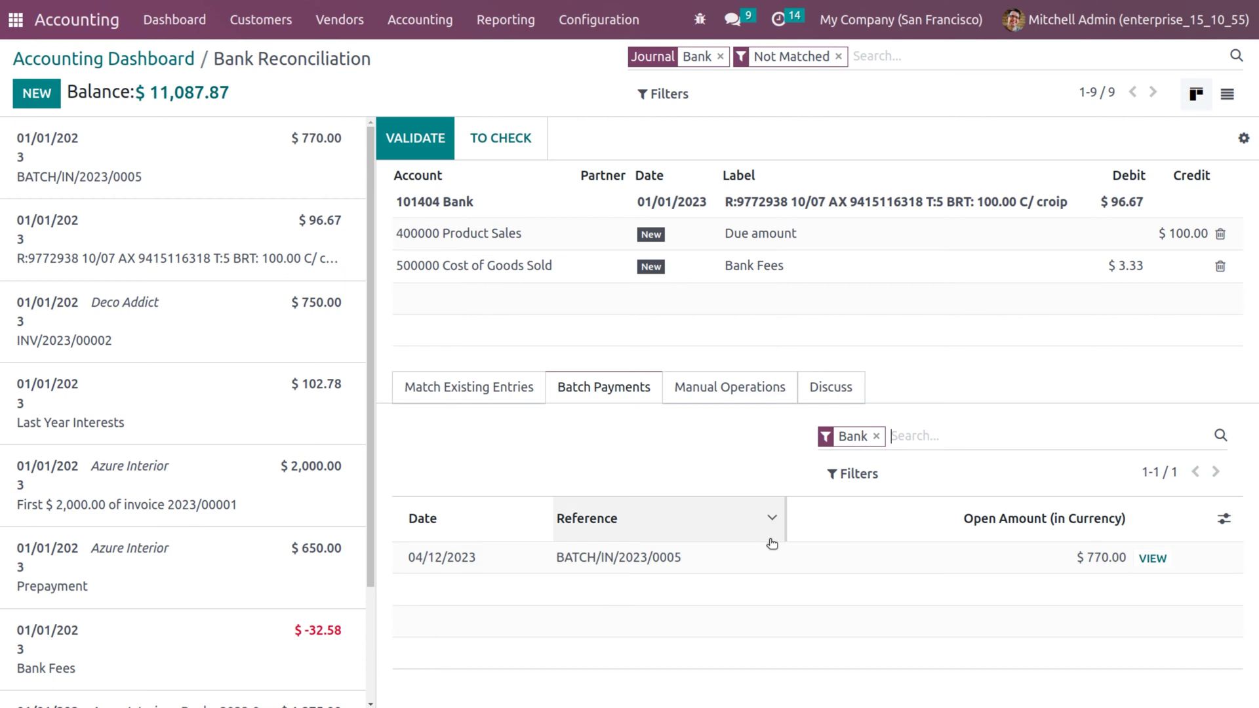
left_click(183, 176)
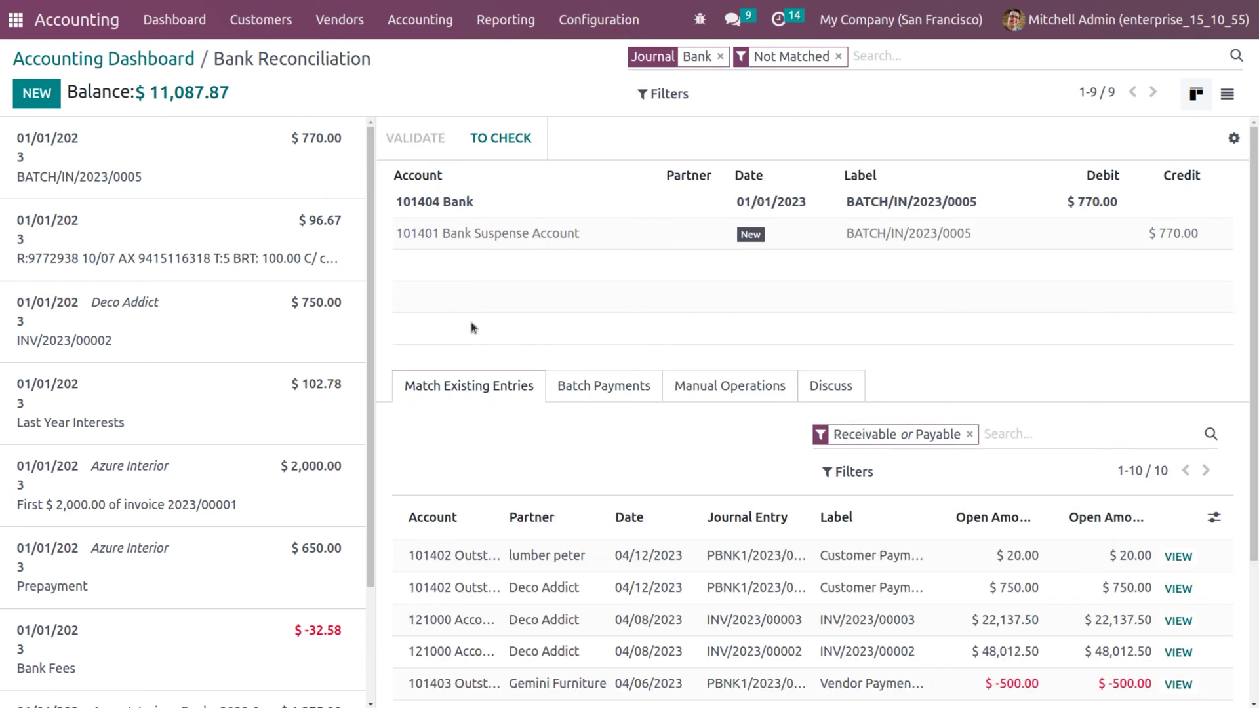
left_click(602, 394)
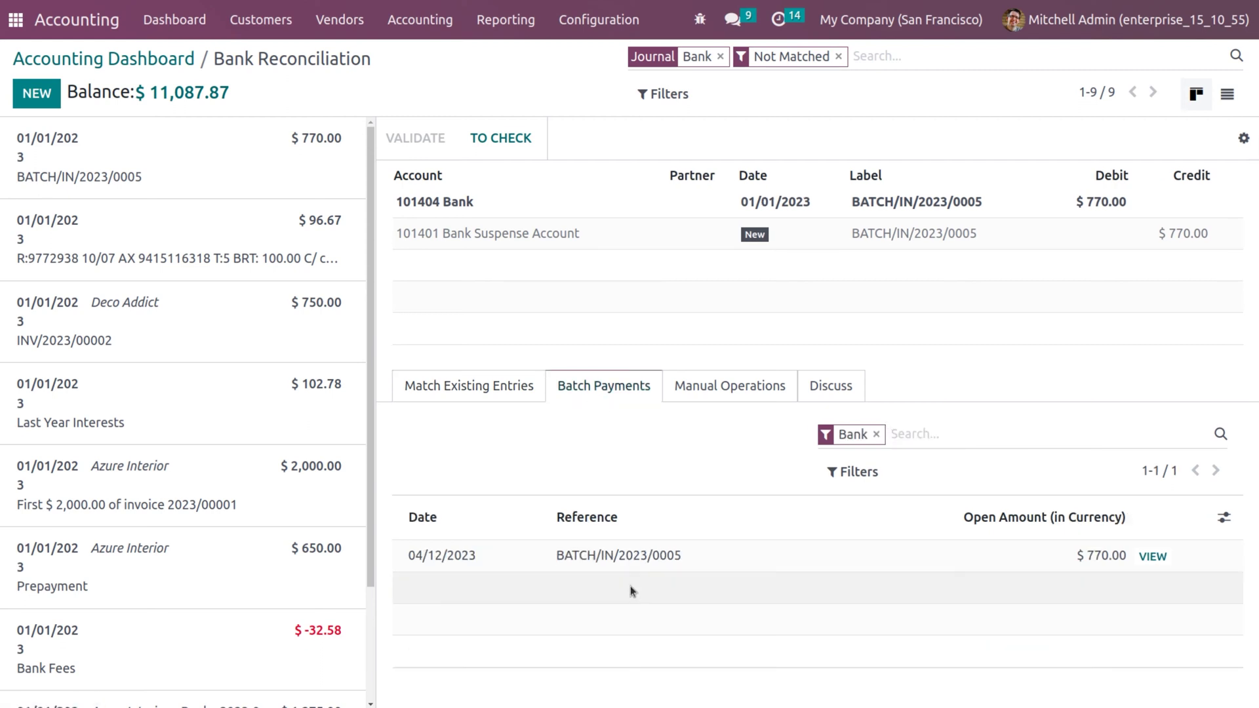
left_click(628, 556)
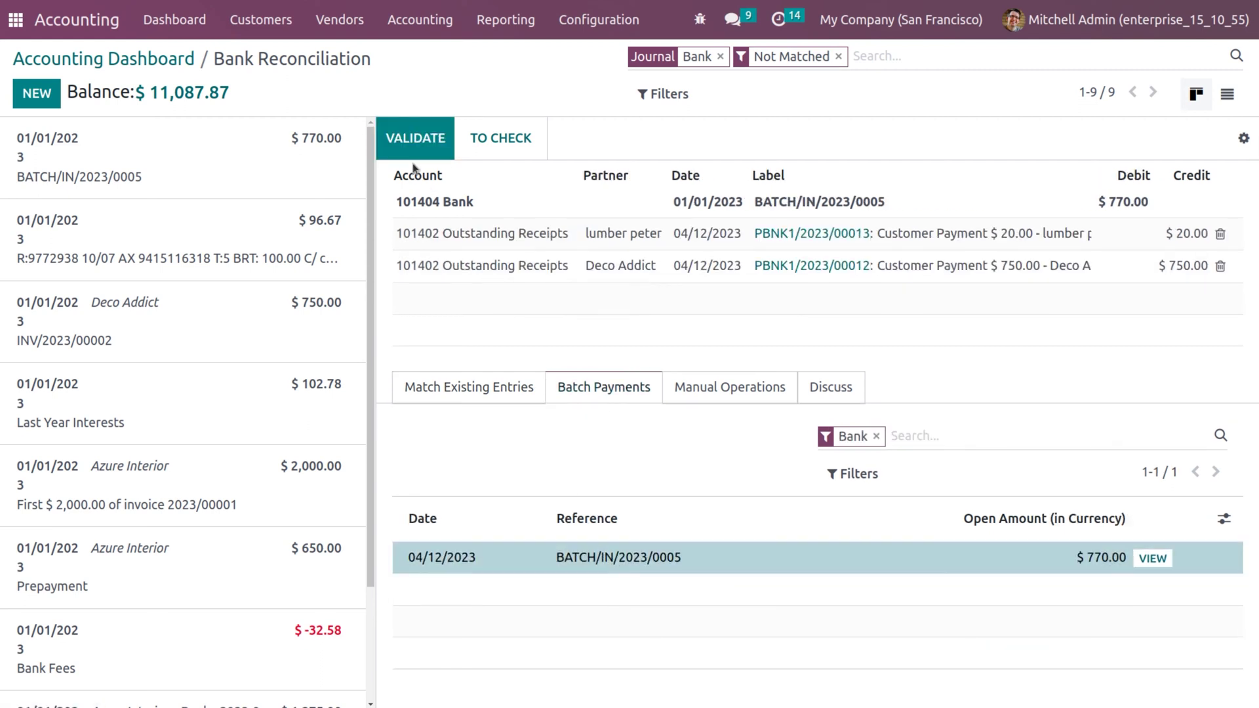
left_click(404, 145)
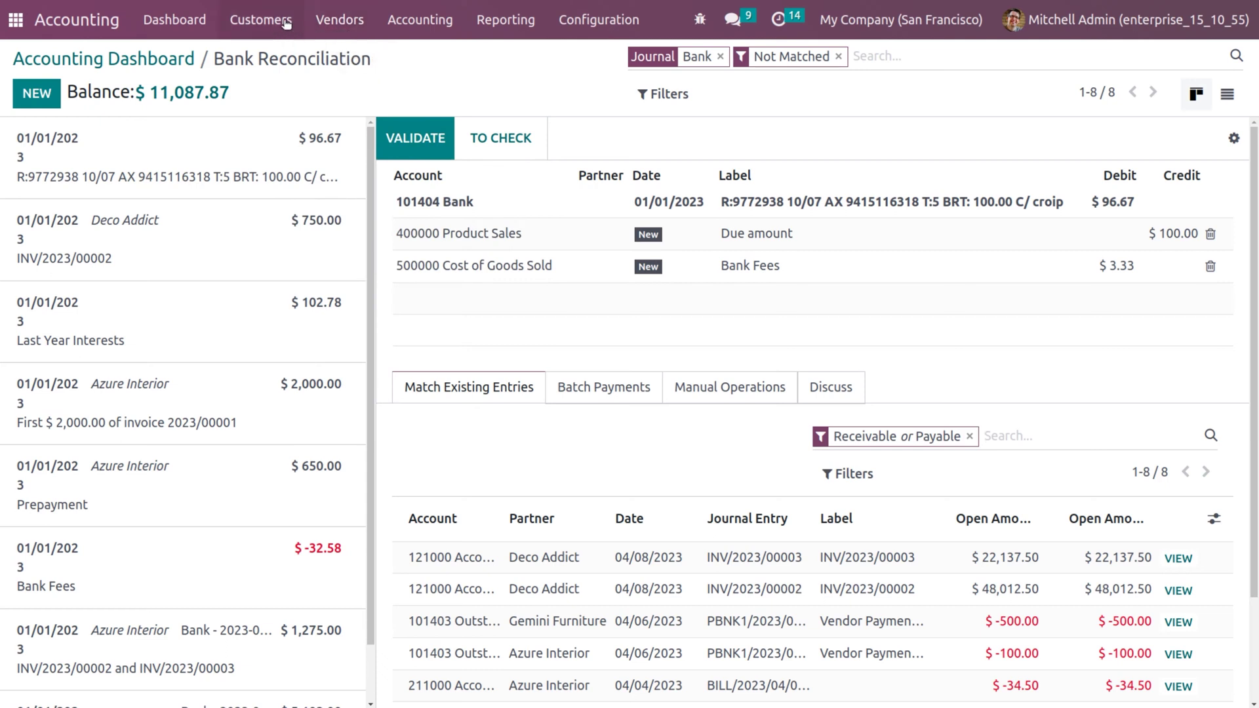
Step: Check the state of the batch in the customer batch payments list with the Unreconciled filter removed
left_click(261, 20)
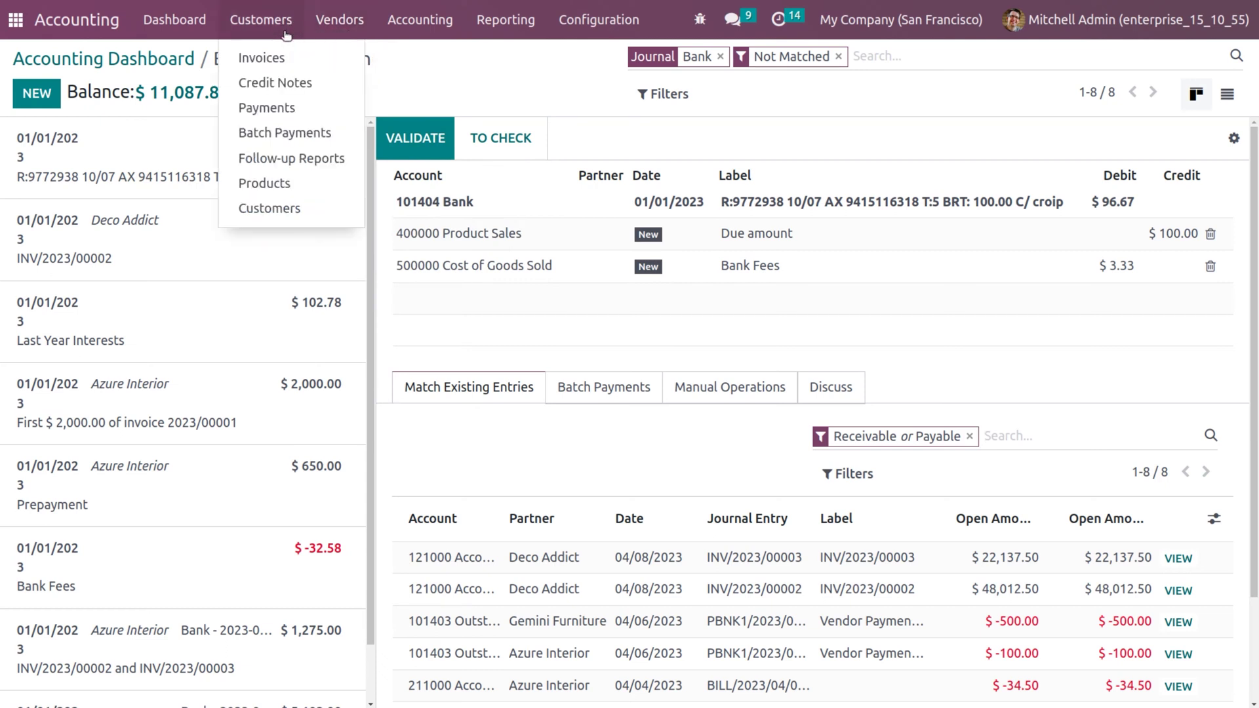
left_click(324, 132)
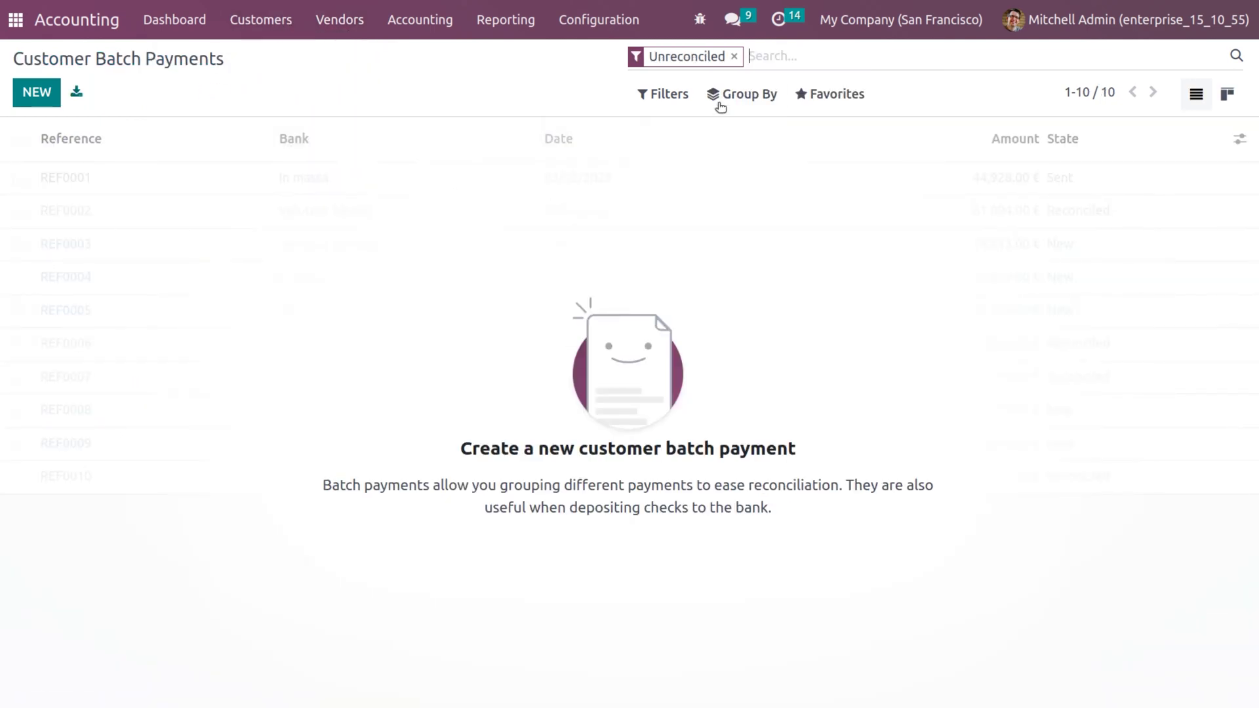
left_click(733, 58)
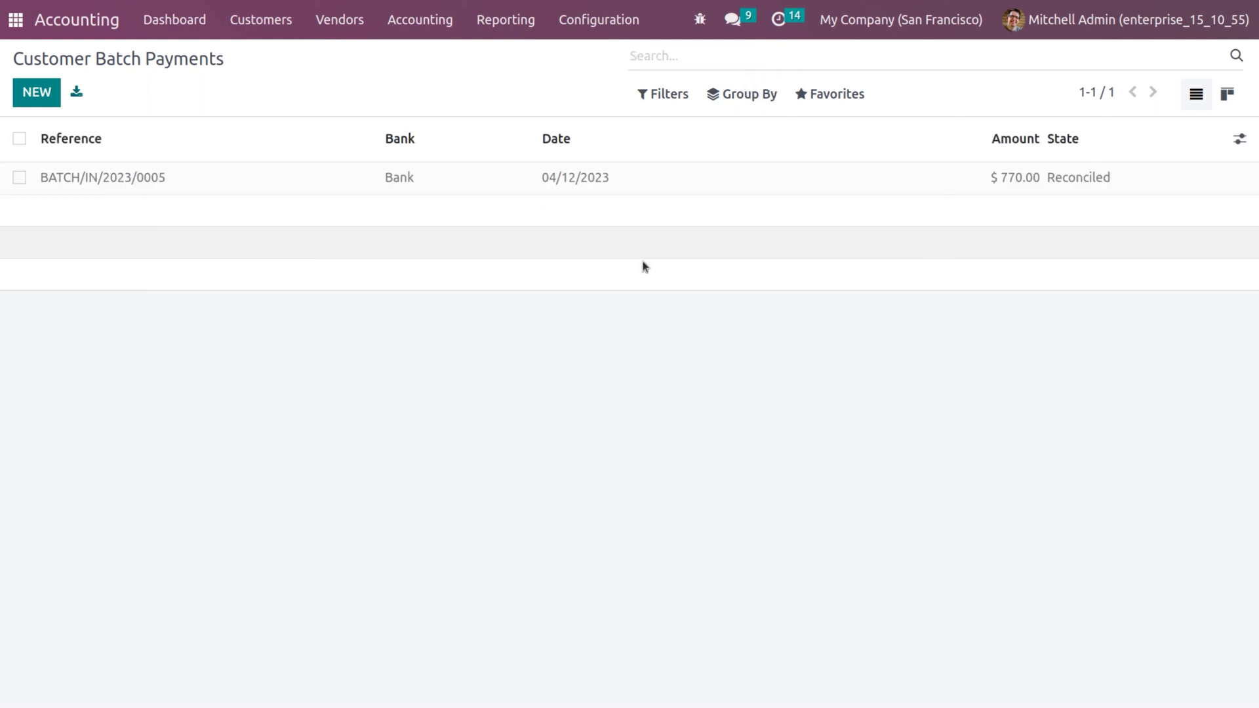
Step: Create and save another inbound customer batch payment with the Bank journal and the Batch Deposit payment method
left_click(54, 96)
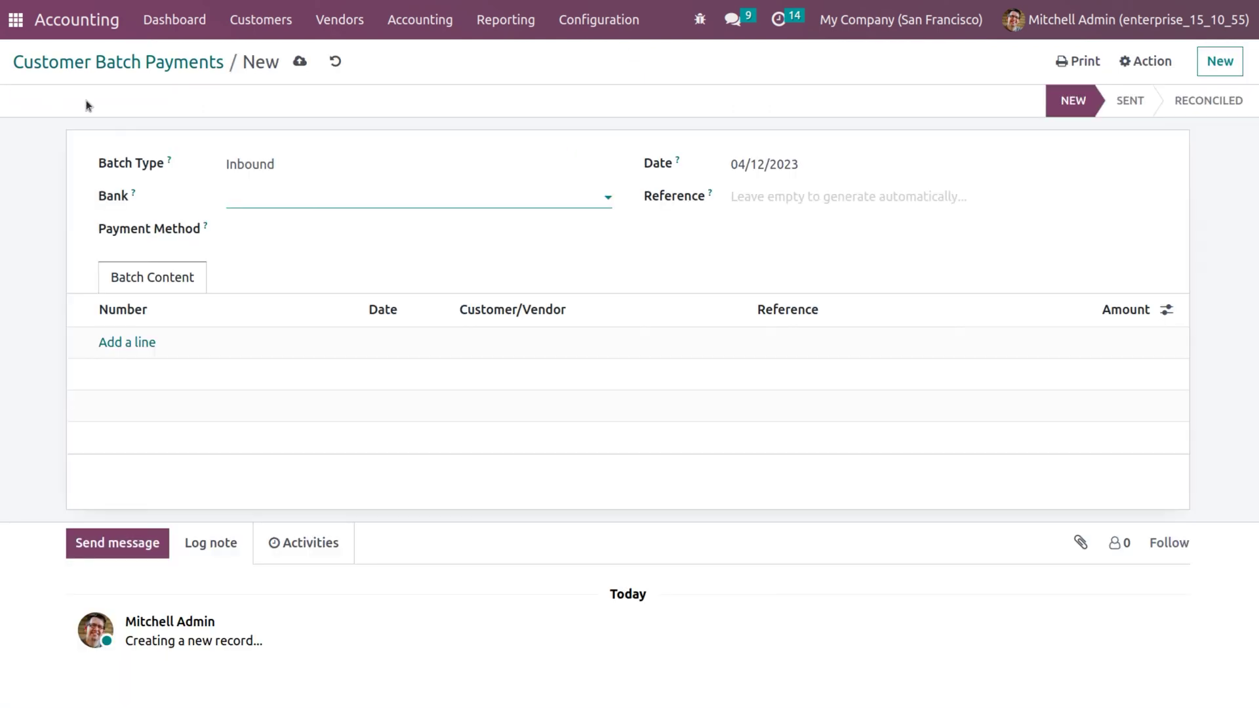
left_click(281, 196)
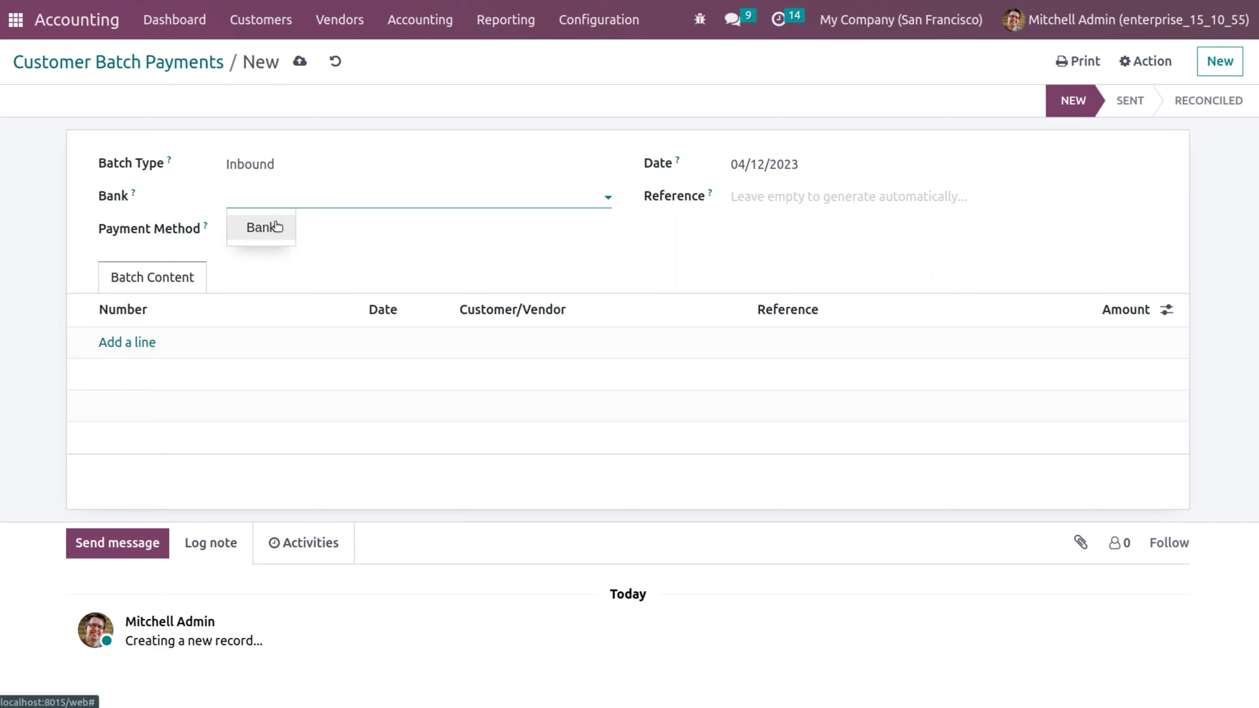
left_click(276, 226)
left_click(308, 231)
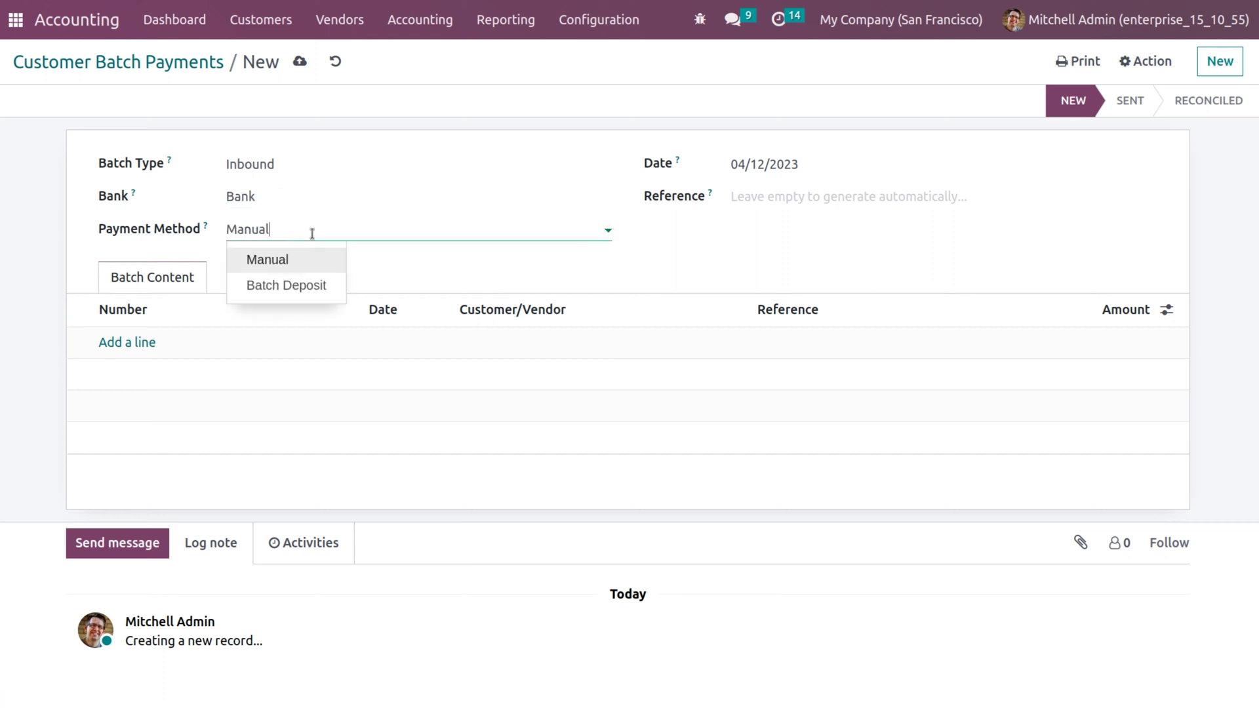
left_click(305, 297)
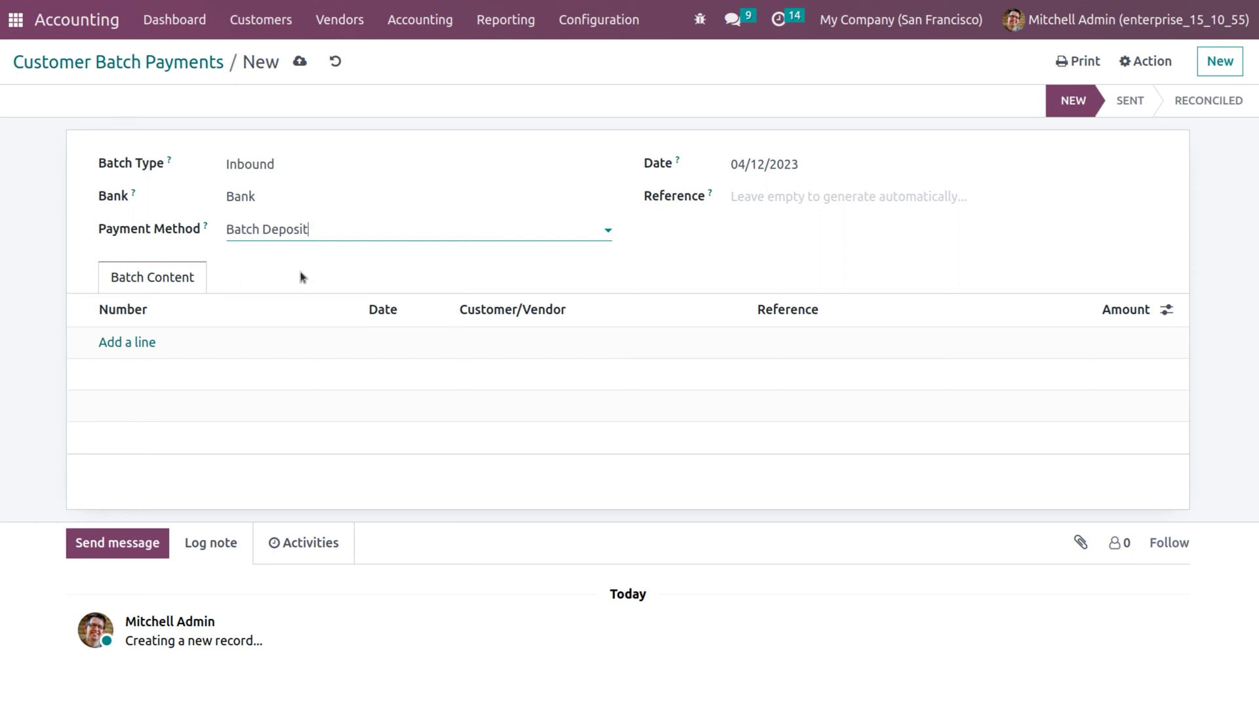
left_click(299, 62)
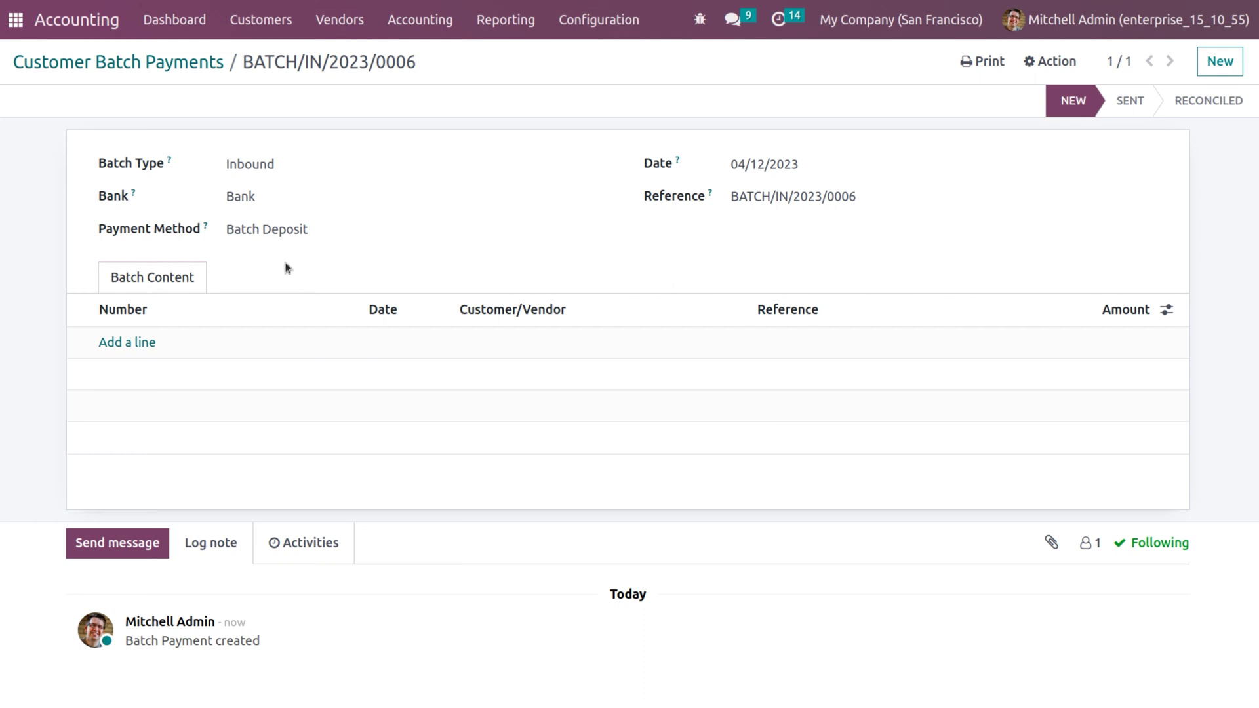
Step: Check which payments are available to add to the new Batch Deposit batch, leaving the batch empty
left_click(109, 348)
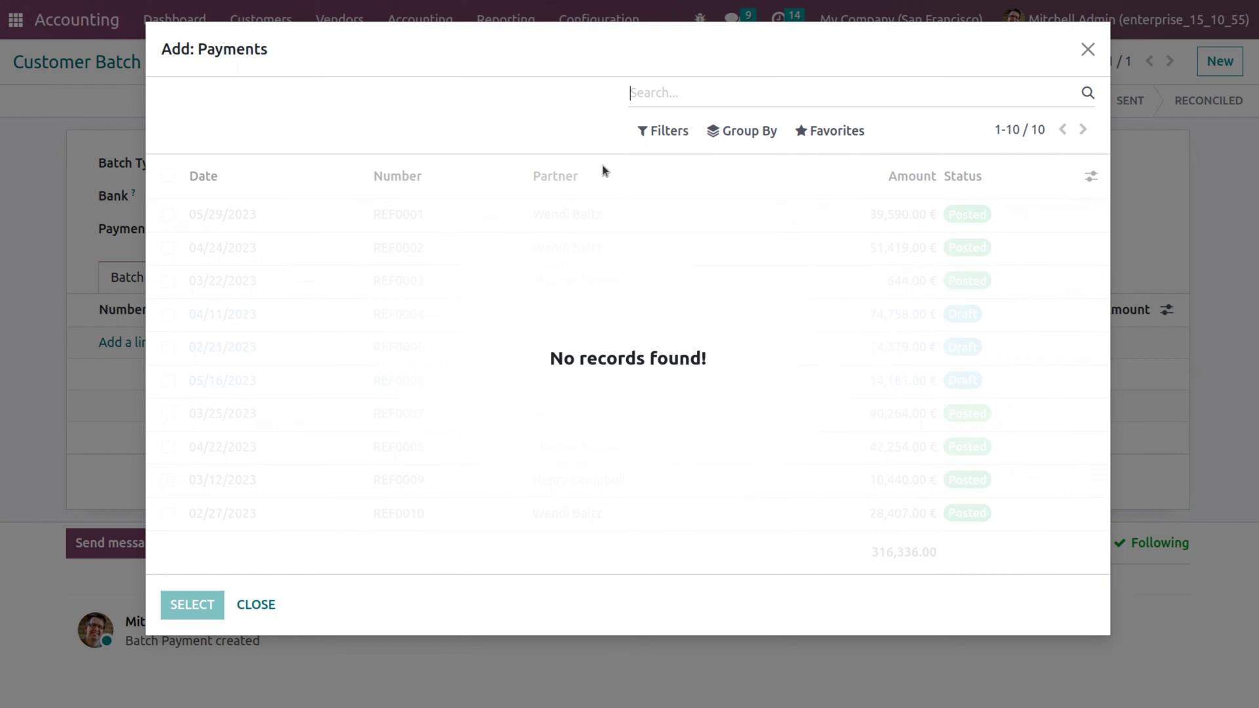
left_click(1087, 49)
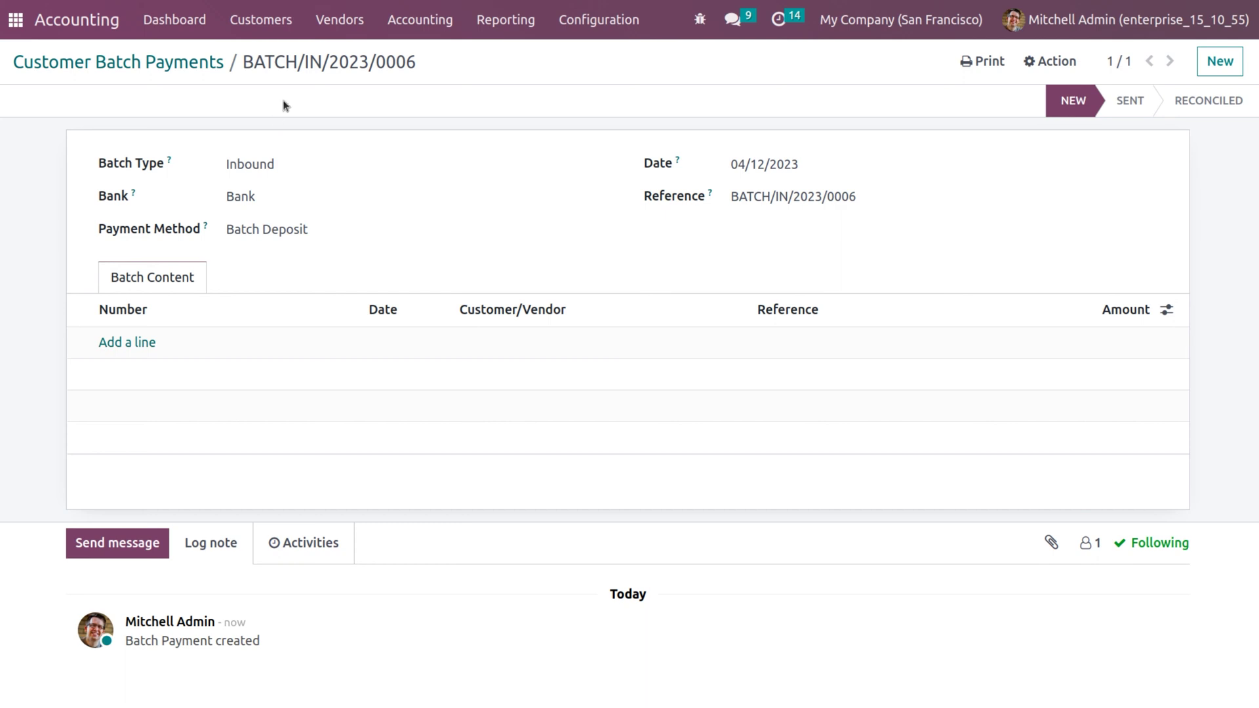
Step: Start a new customer invoice and set its customer to the Deco Addict contact with 30 Days payment terms
left_click(248, 22)
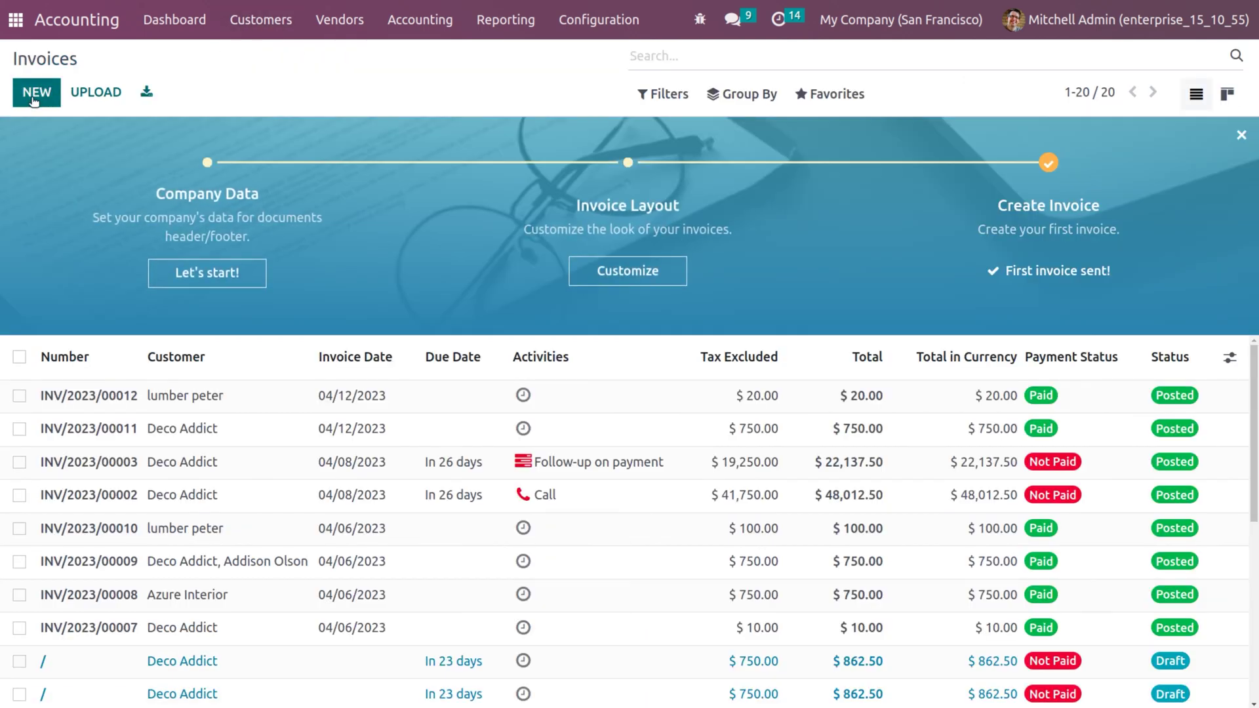
left_click(36, 93)
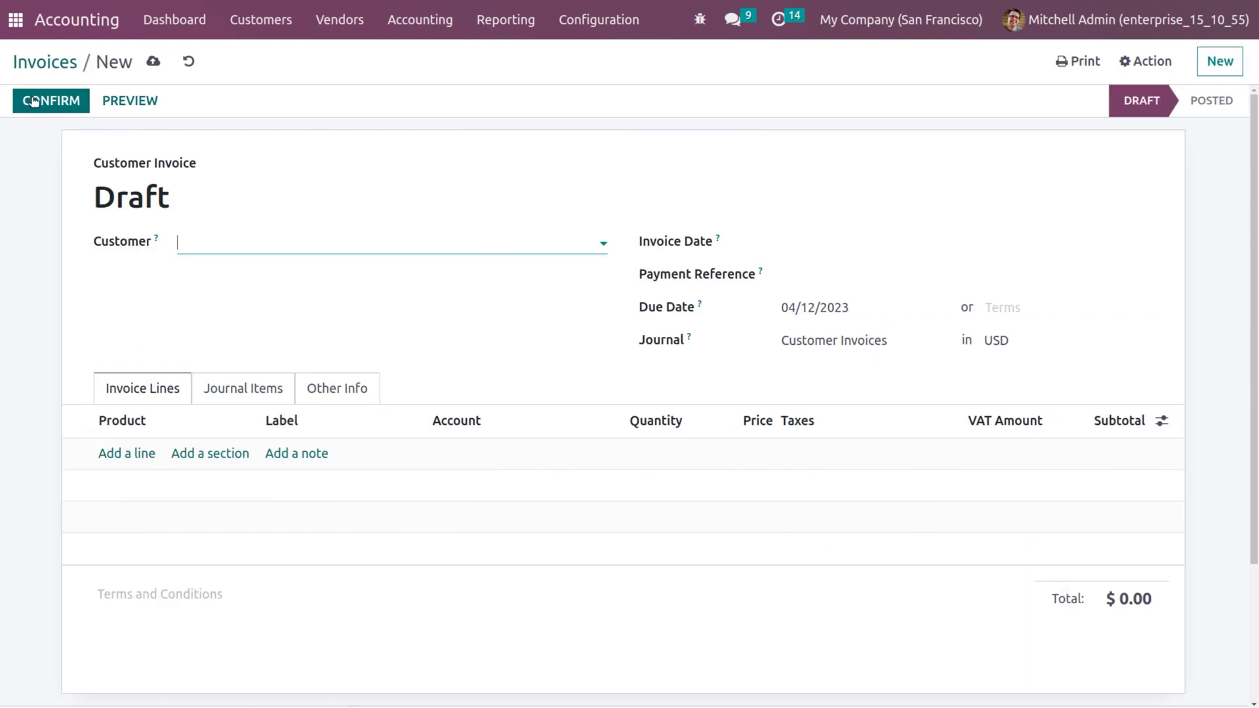
left_click(289, 233)
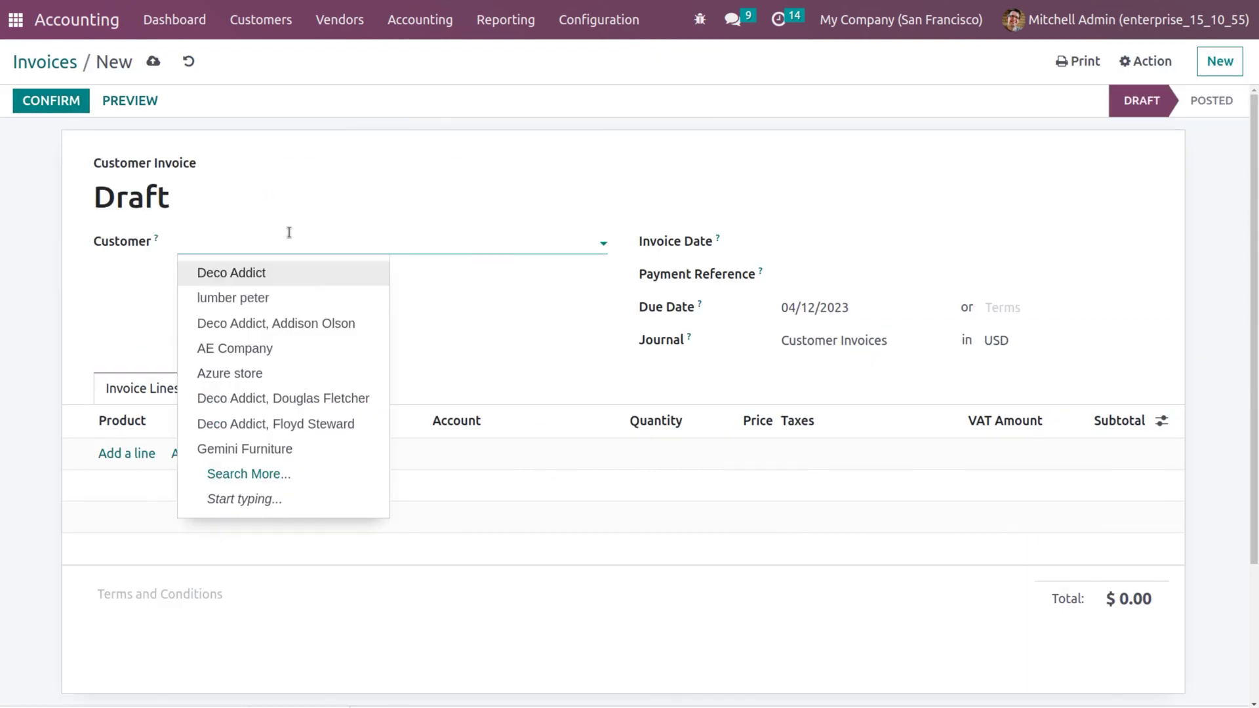
left_click(262, 397)
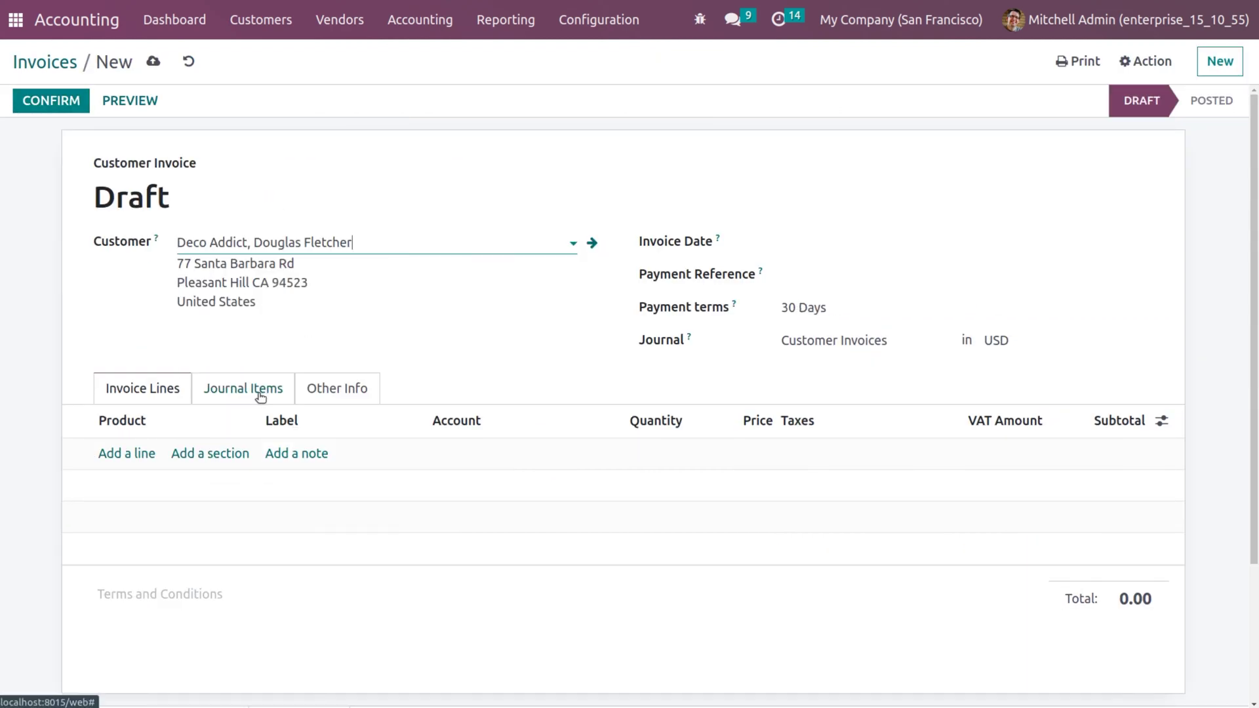
Step: Add the product [CONS_25630] Screw to the invoice at a price of 10 without tax, and save and confirm the invoice
left_click(127, 452)
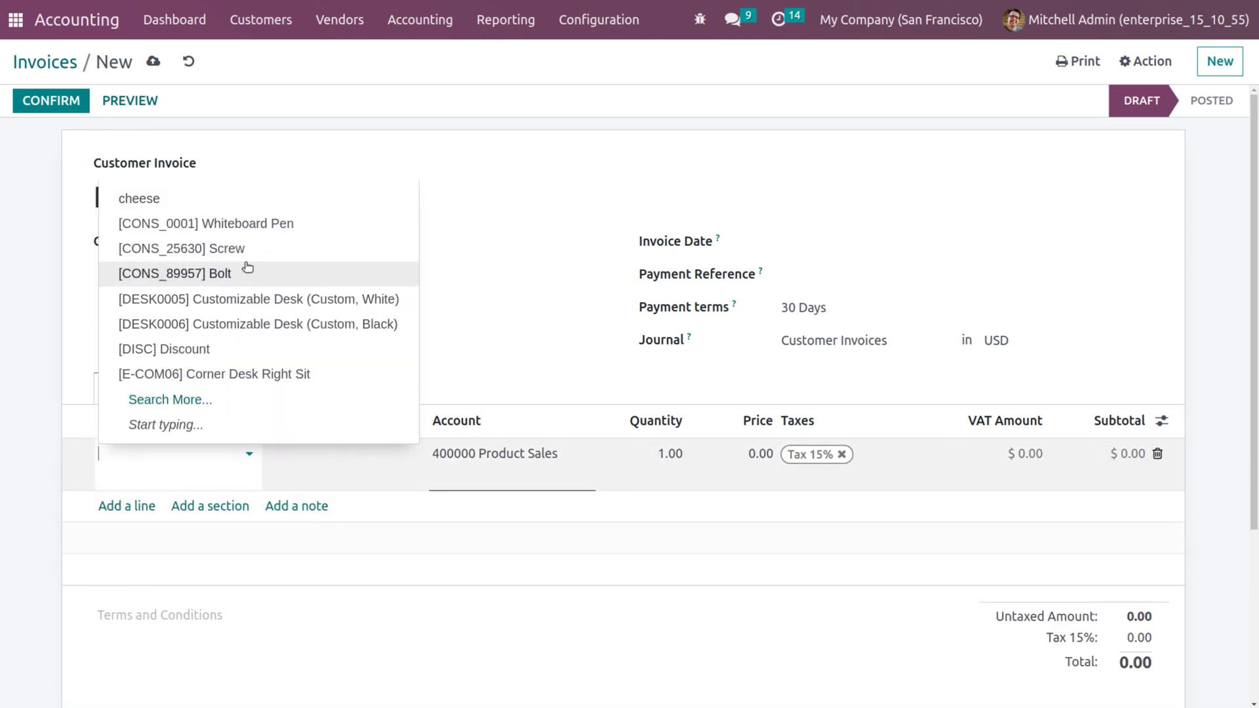
left_click(259, 247)
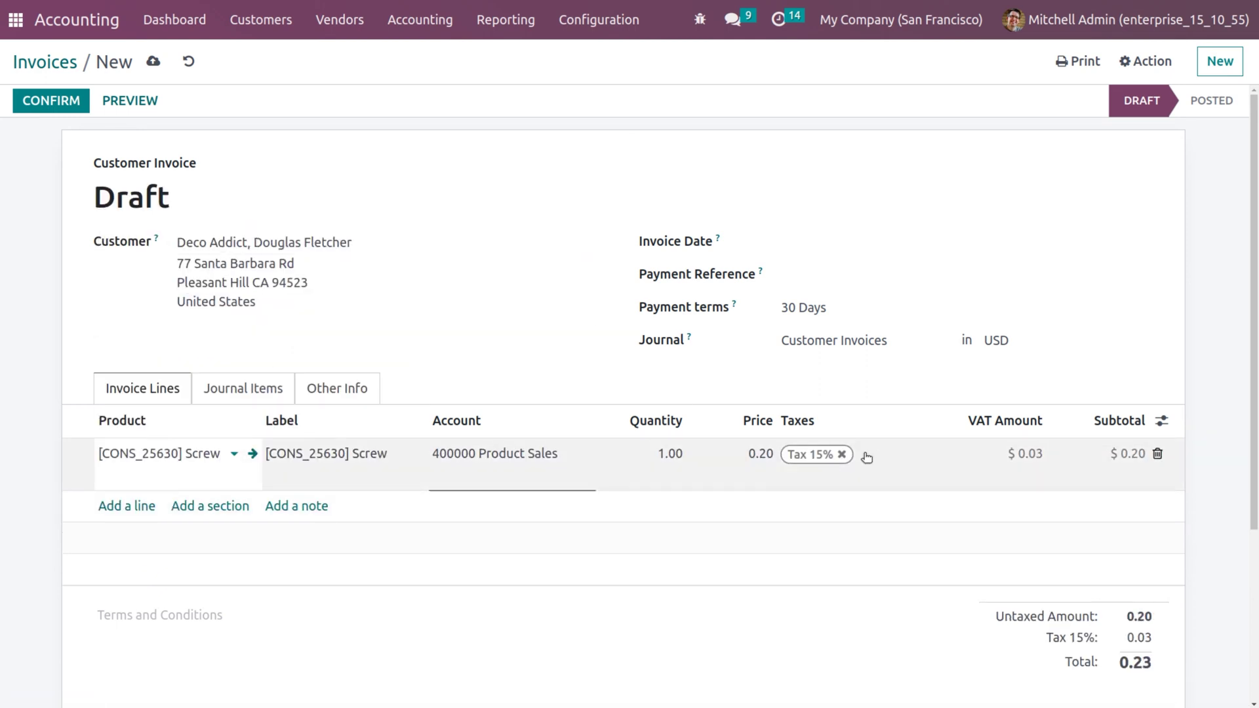
left_click(843, 455)
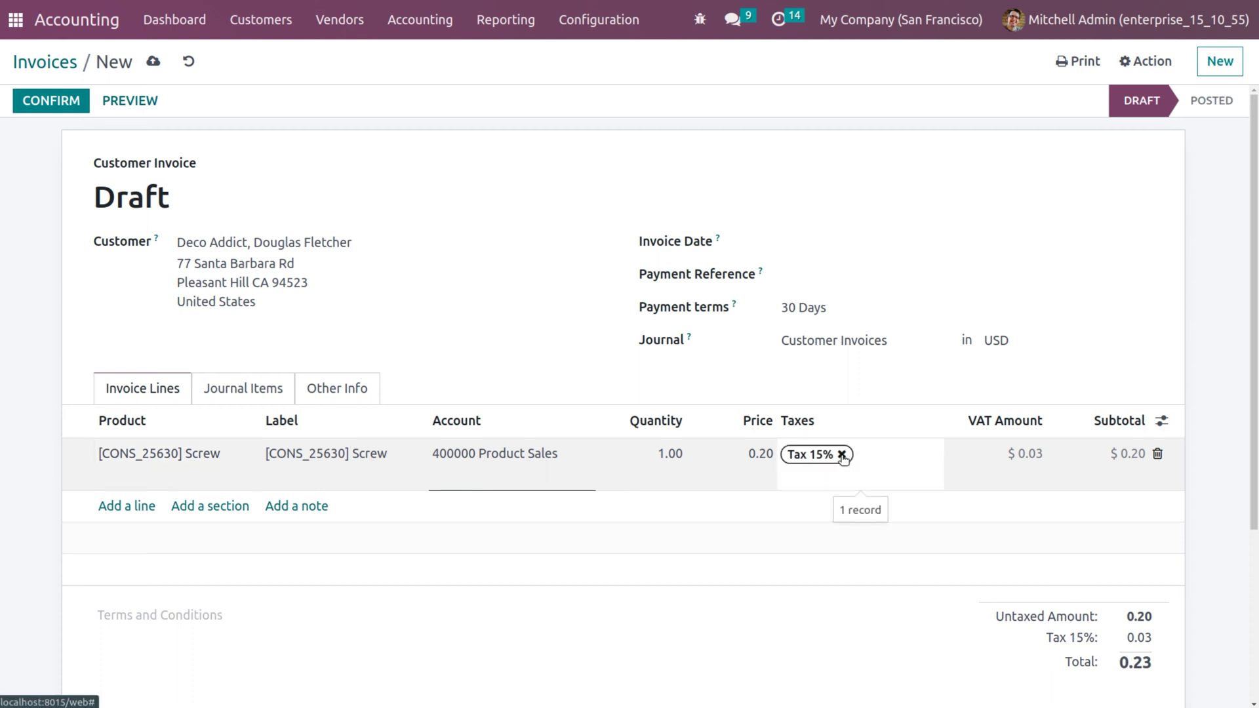
left_click(759, 454)
type("1")
left_click(421, 201)
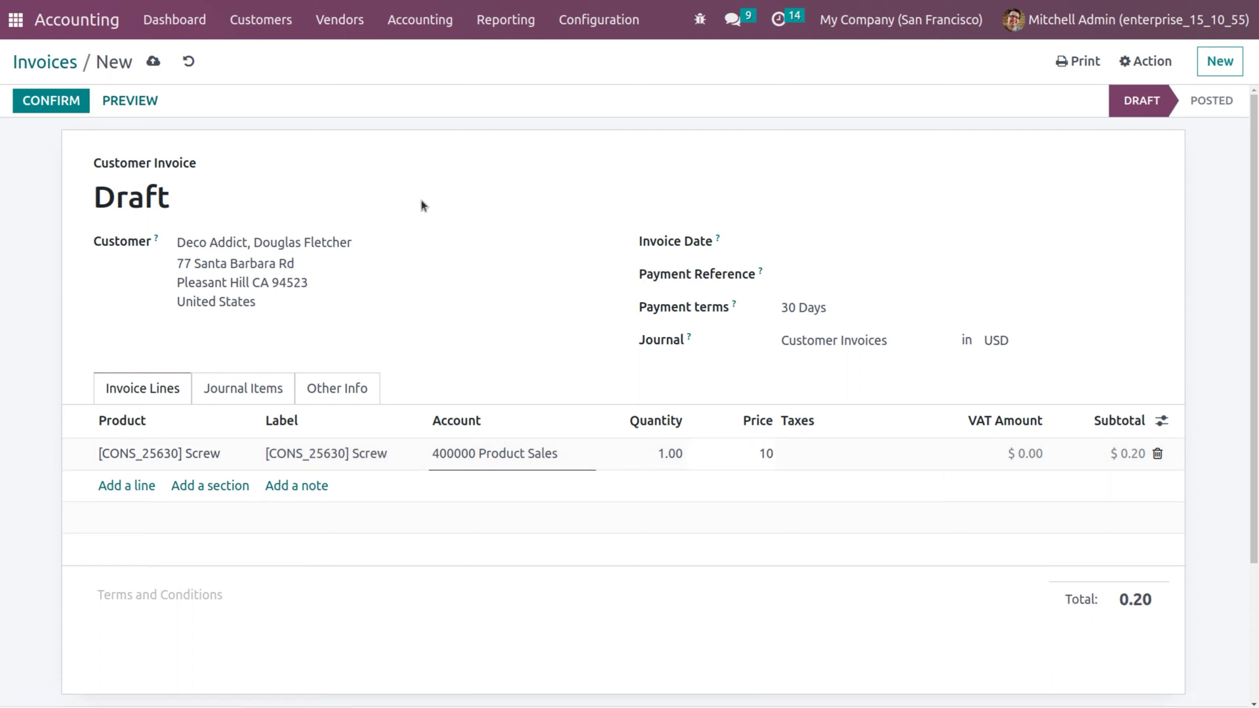
left_click(152, 64)
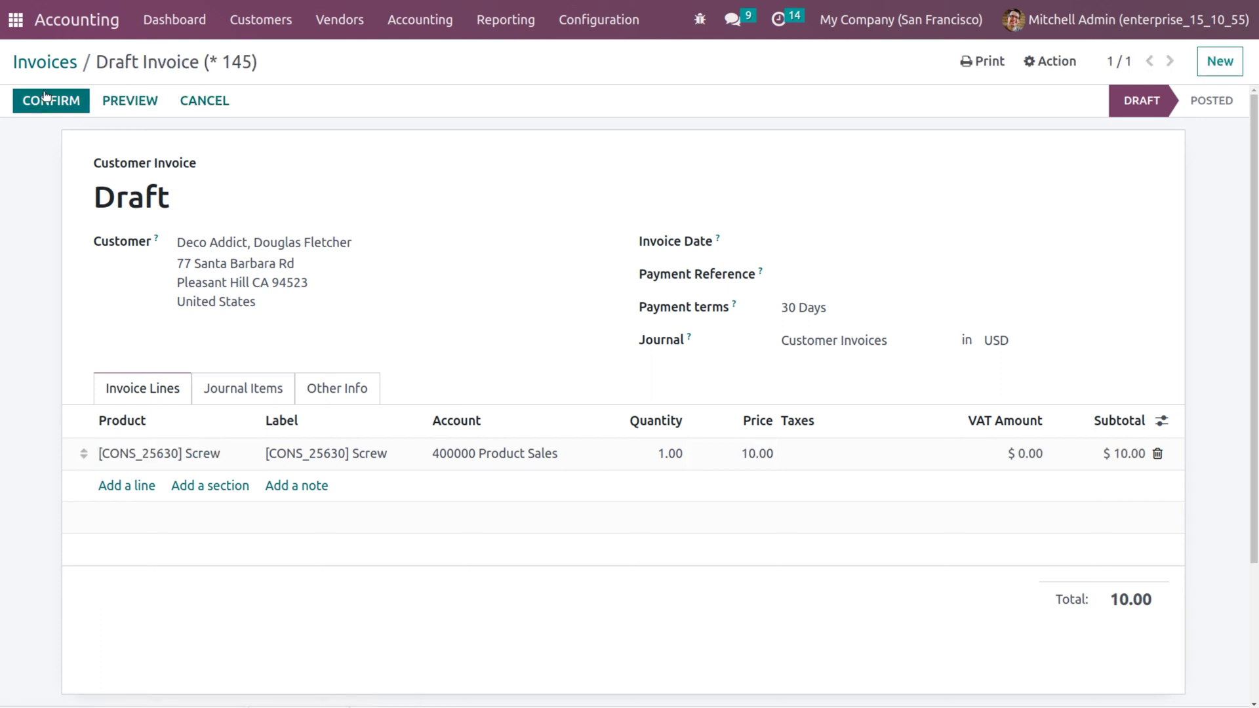
left_click(30, 108)
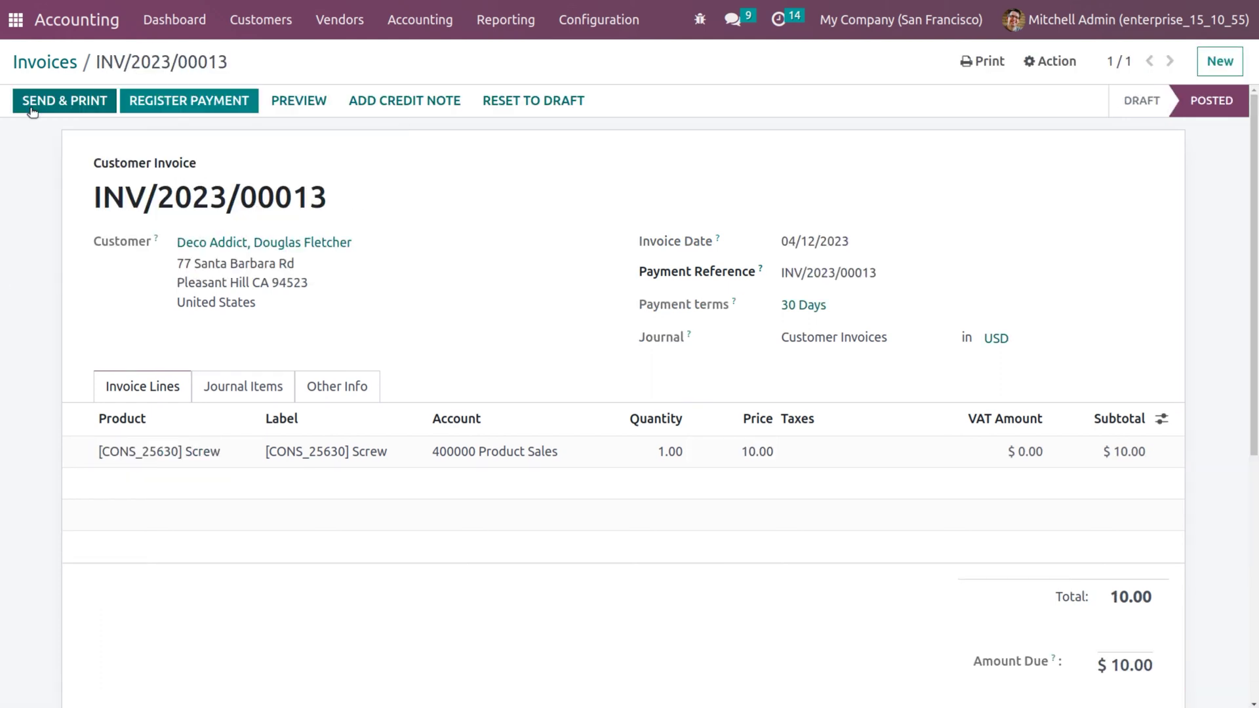
Step: Register the payment of the $10.00 invoice through the Bank journal with the Batch Deposit payment method
left_click(212, 101)
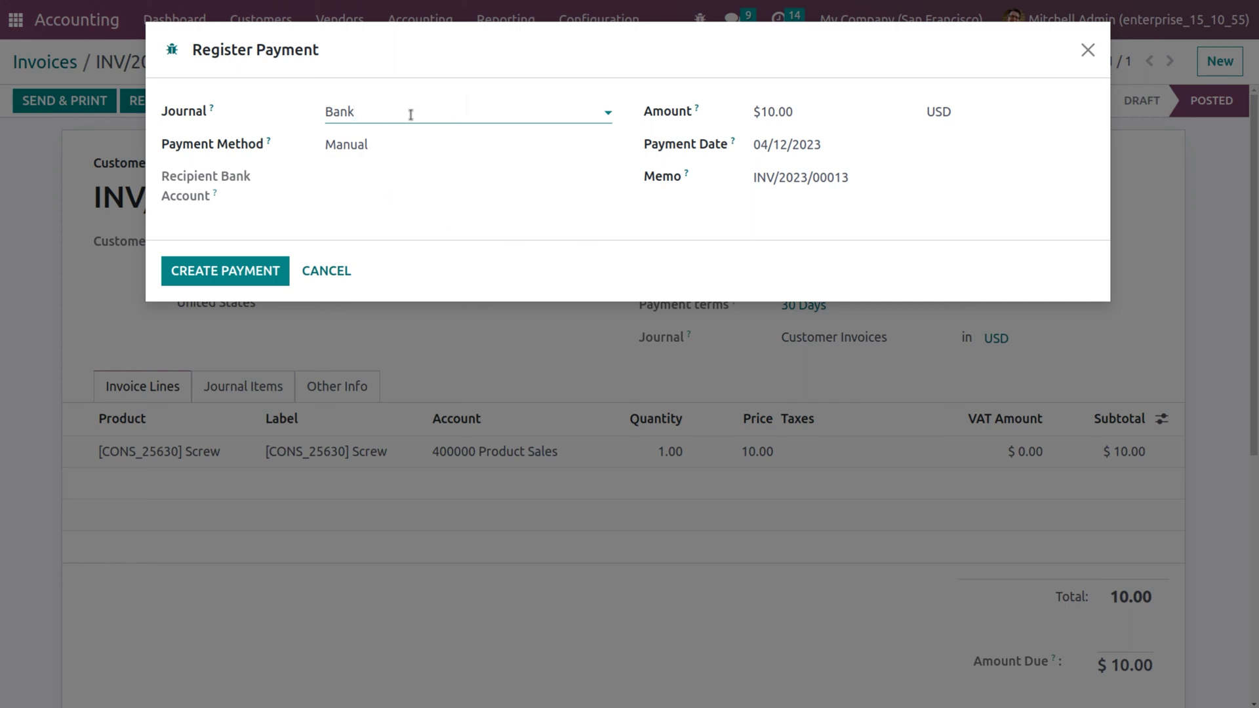
left_click(372, 143)
left_click(391, 200)
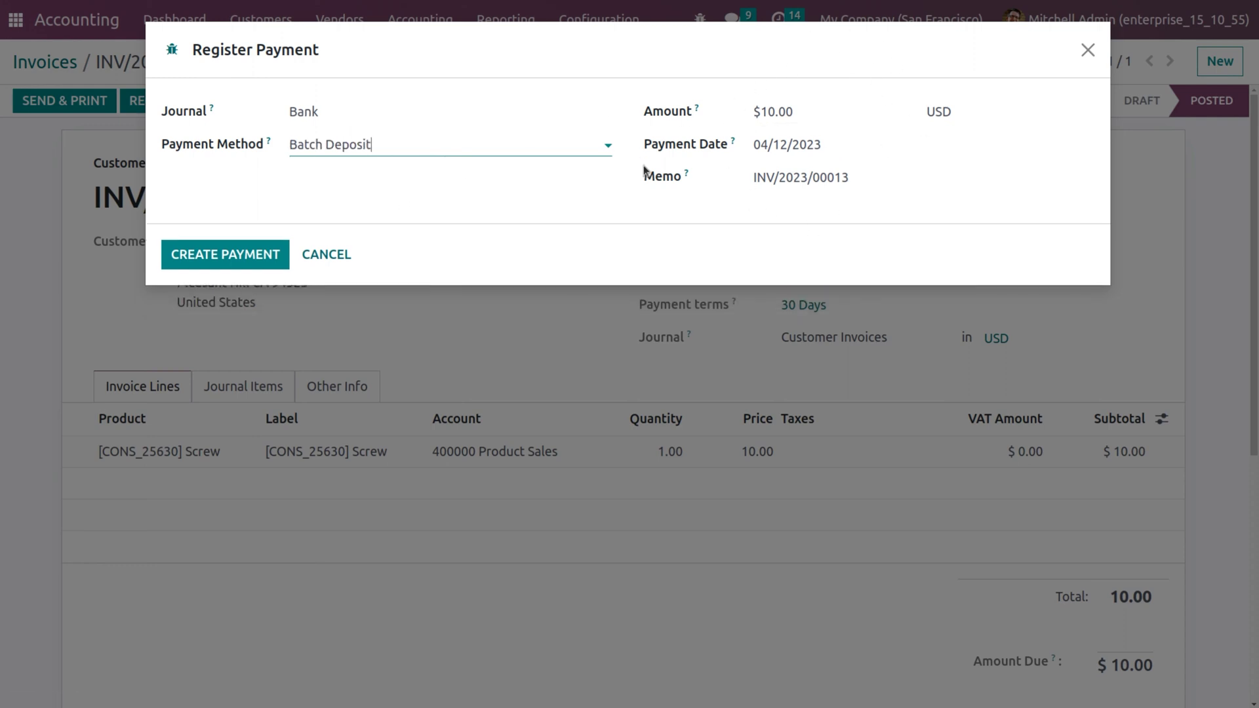
left_click(216, 259)
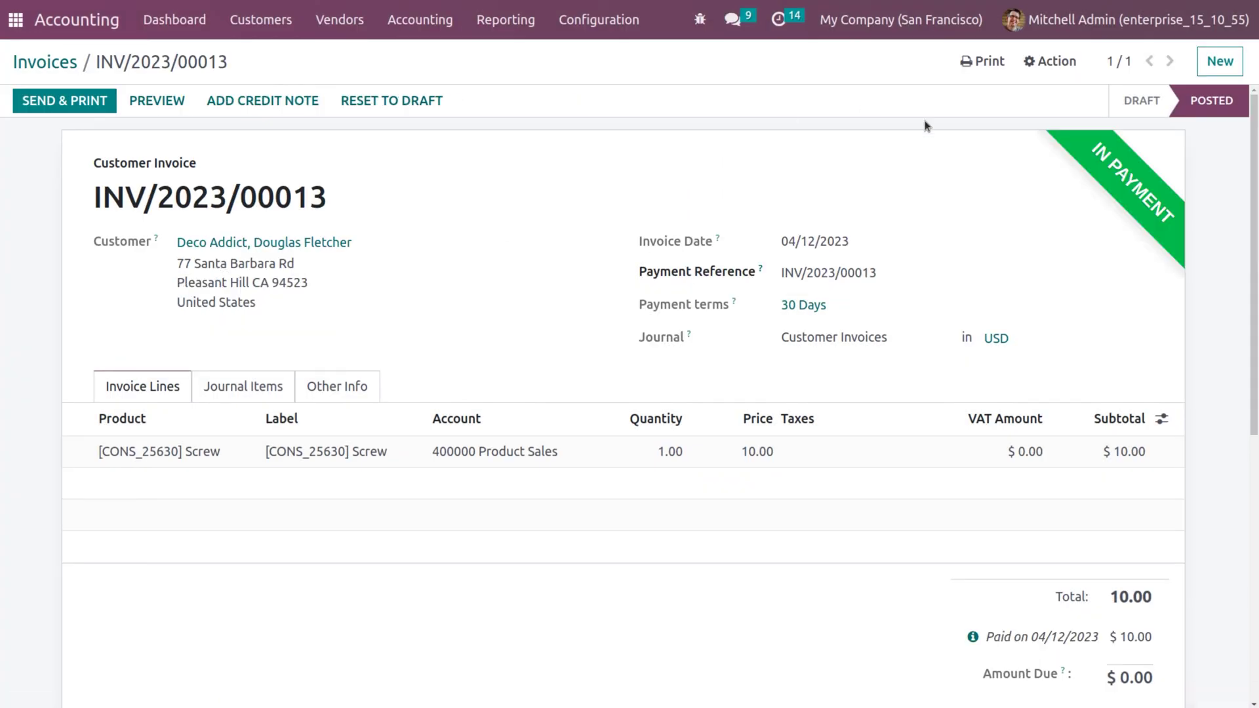
Step: Start another customer invoice with Gemini Furniture as the customer
left_click(1221, 60)
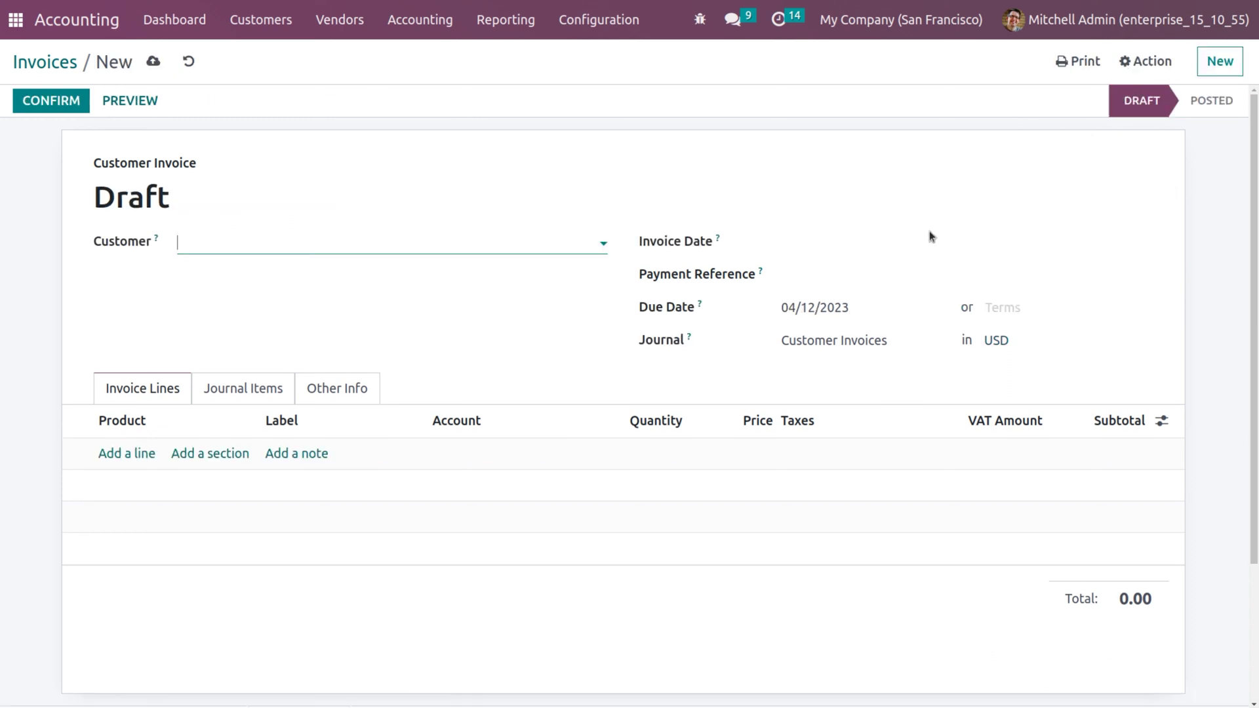
left_click(384, 249)
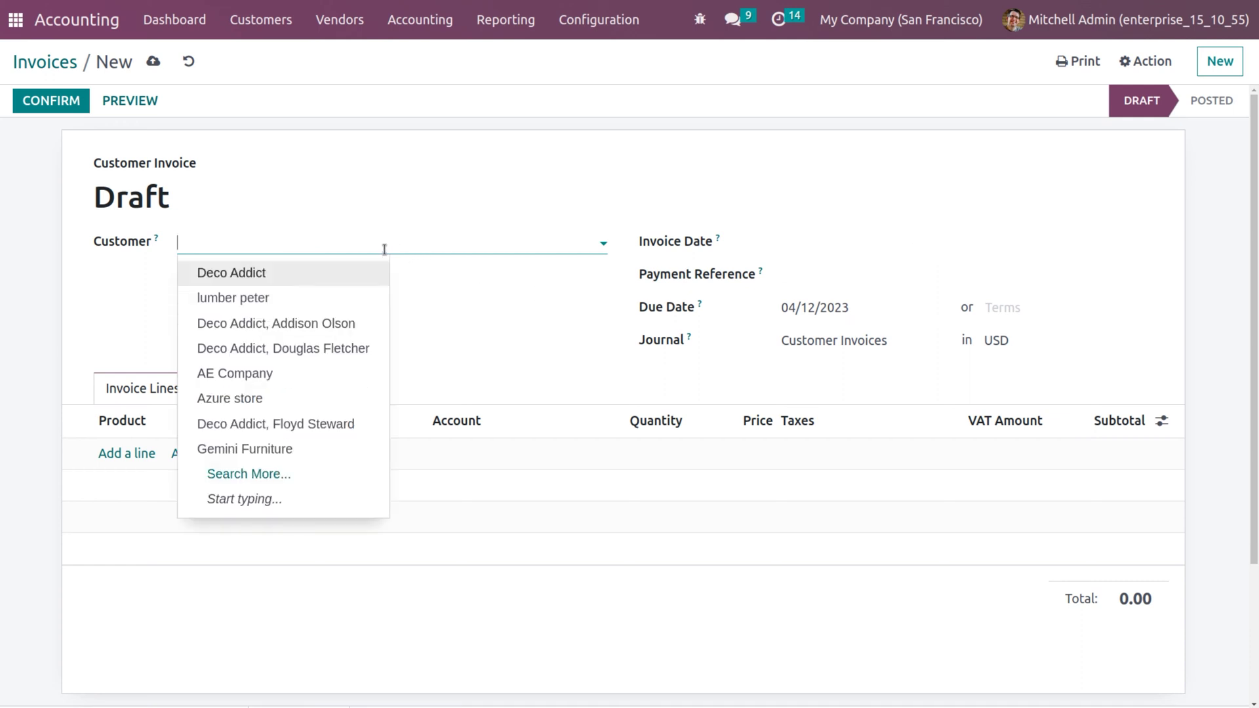
left_click(269, 449)
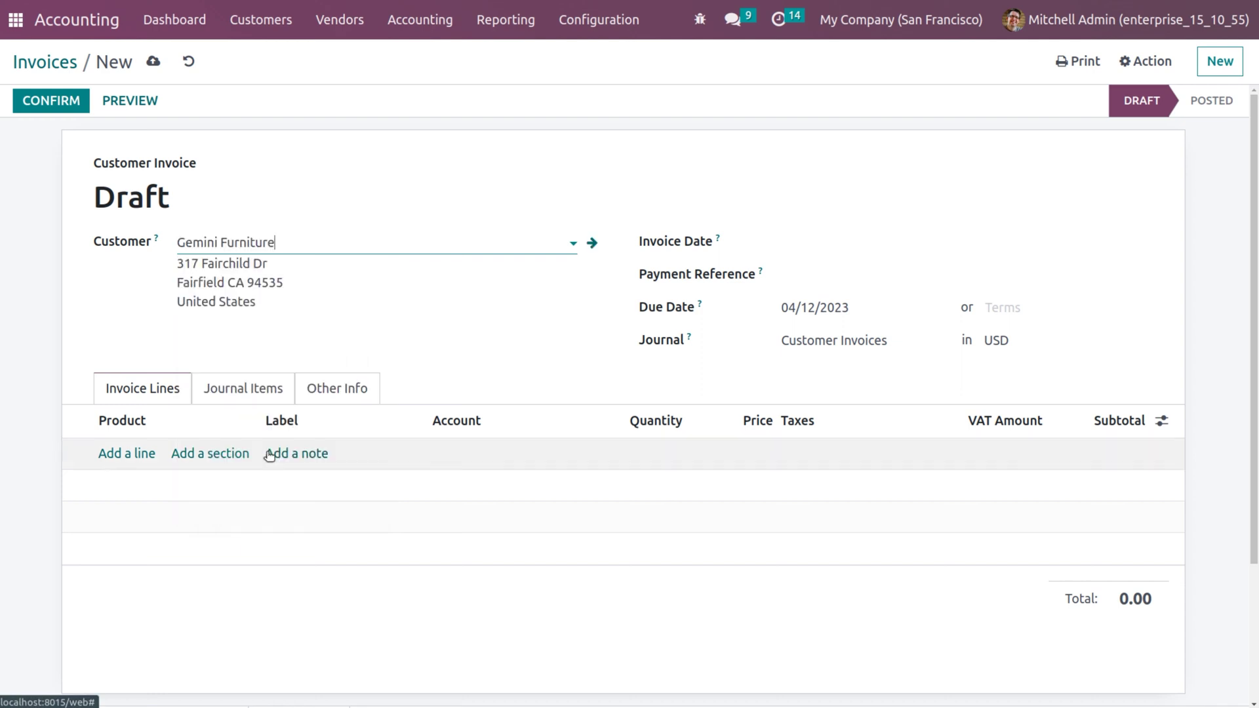
Step: Add the product [CONS_89957] Bolt to the Gemini Furniture invoice at a price of 50 without tax and confirm it
left_click(121, 454)
left_click(170, 453)
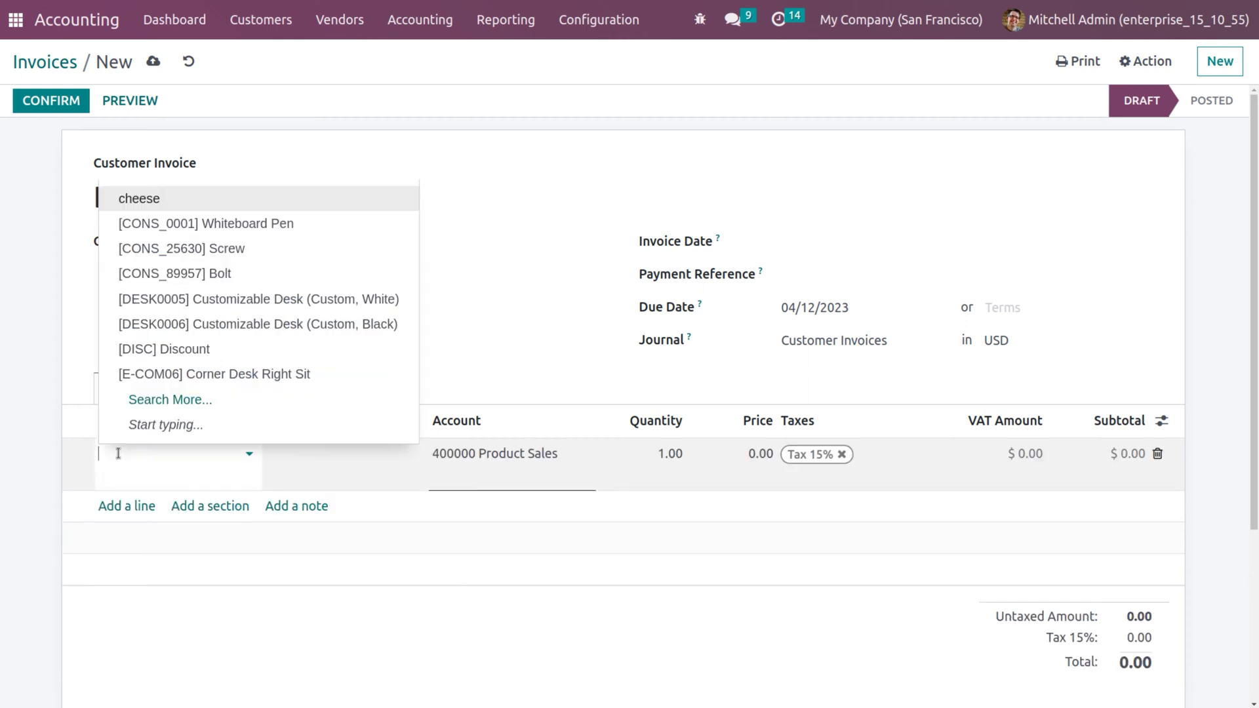
left_click(259, 270)
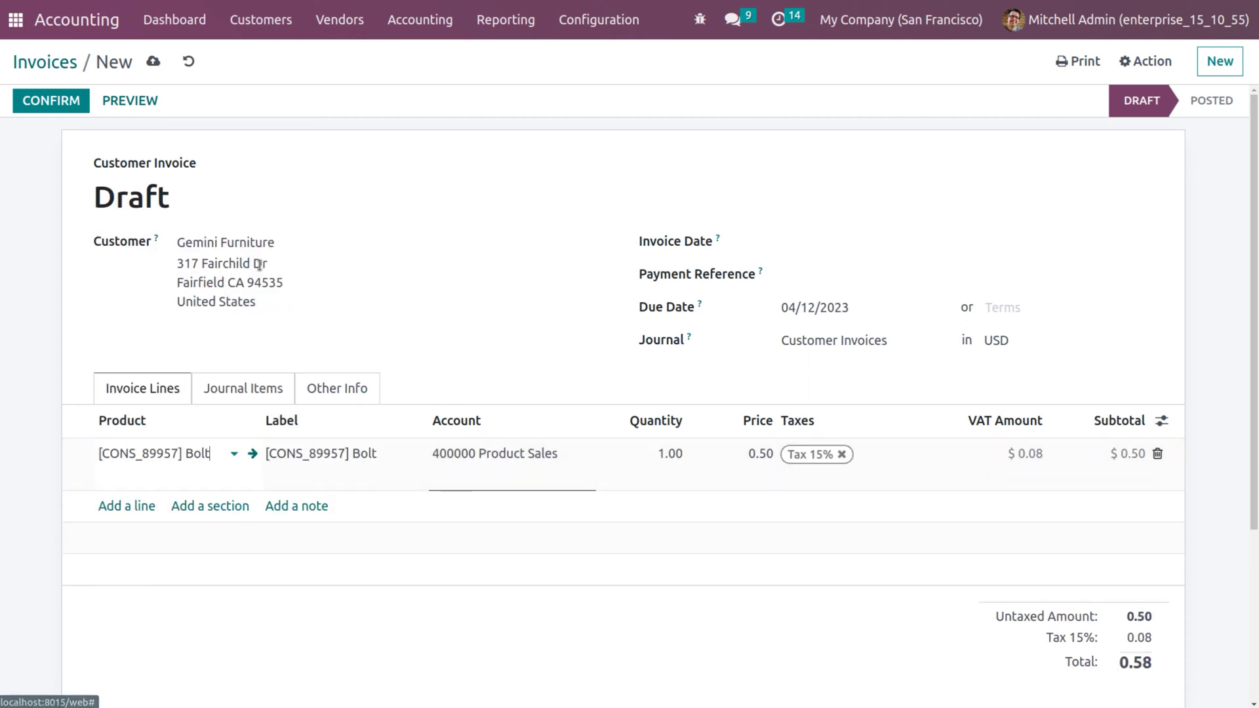
left_click(842, 454)
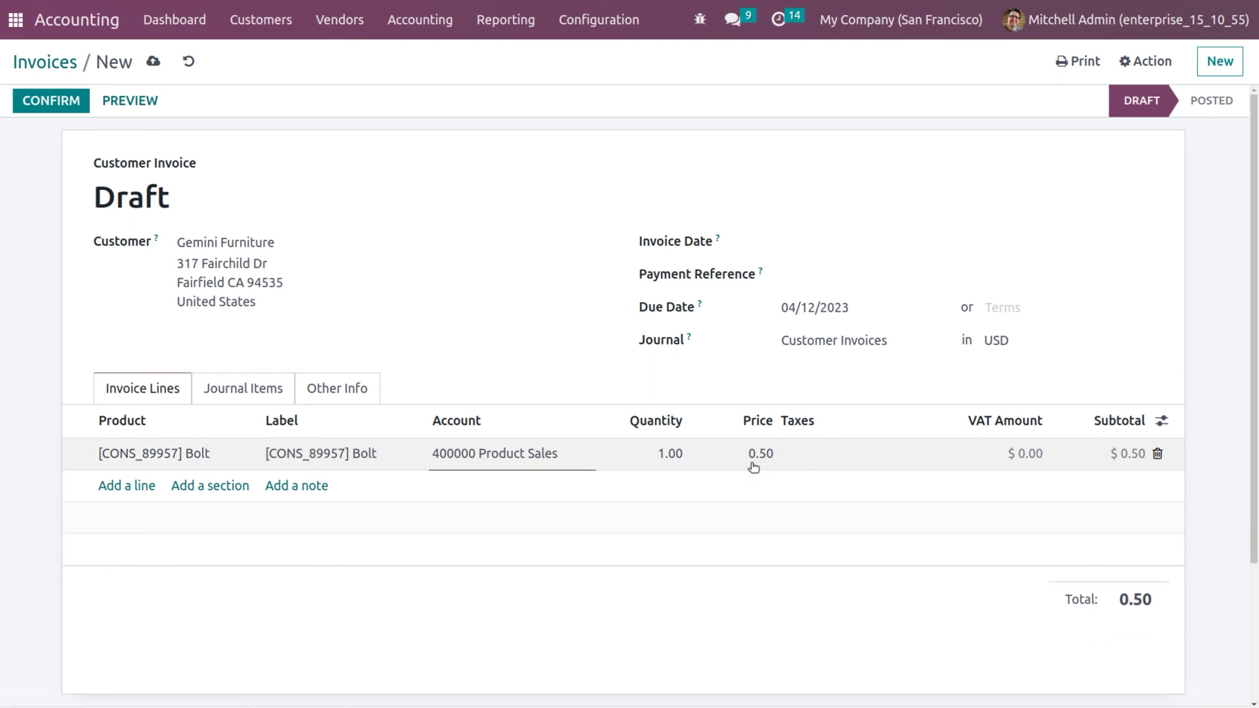
left_click(753, 467)
type("50")
left_click(572, 315)
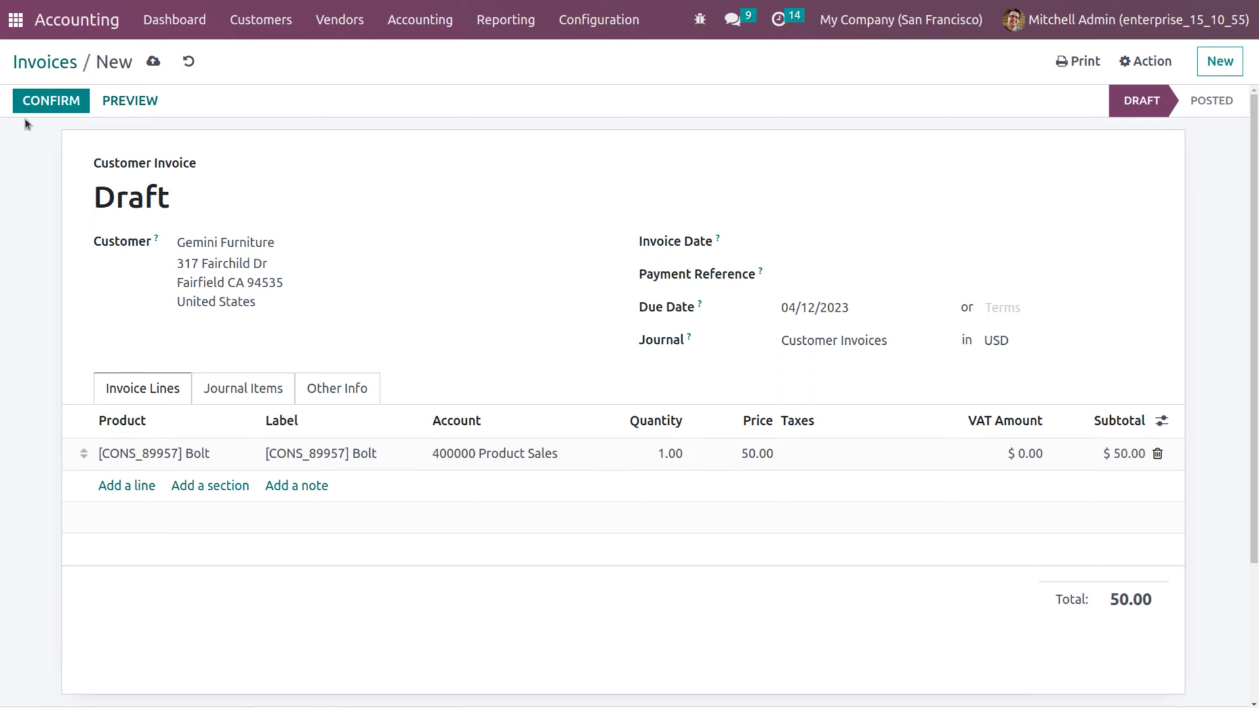
left_click(28, 99)
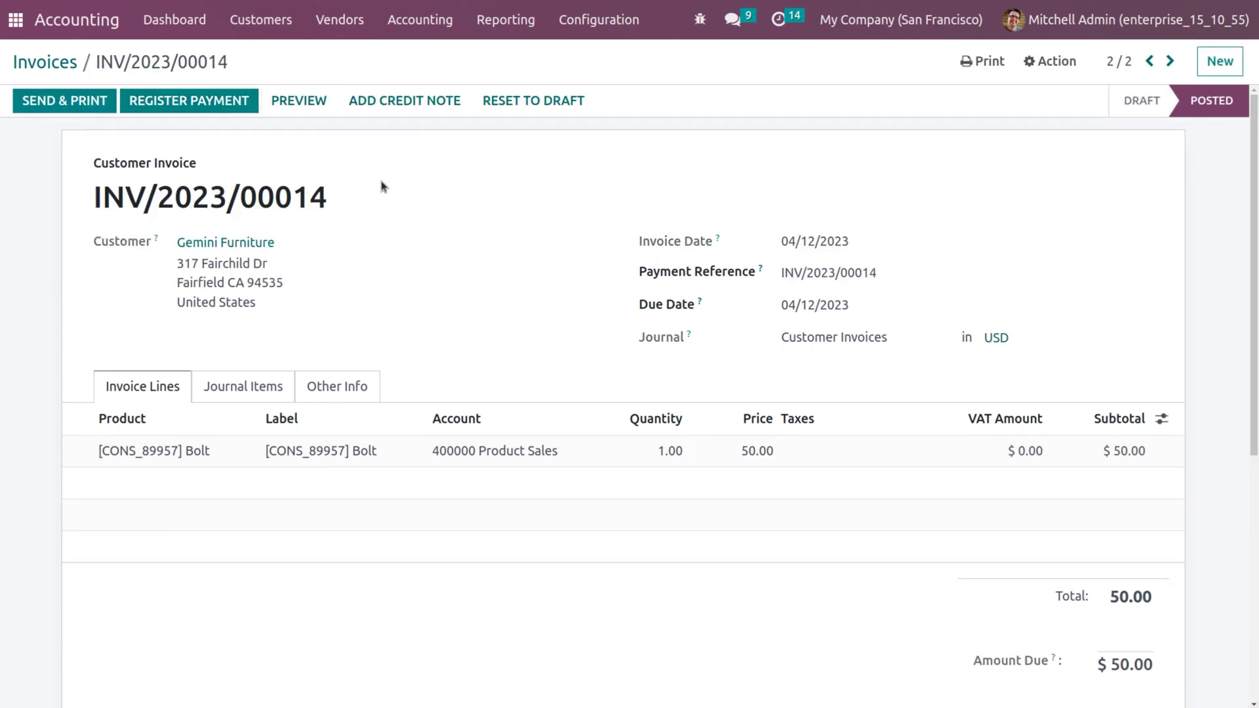
Step: Register the Gemini Furniture invoice's $50.00 payment through the Bank journal with the Batch Deposit payment method
left_click(185, 95)
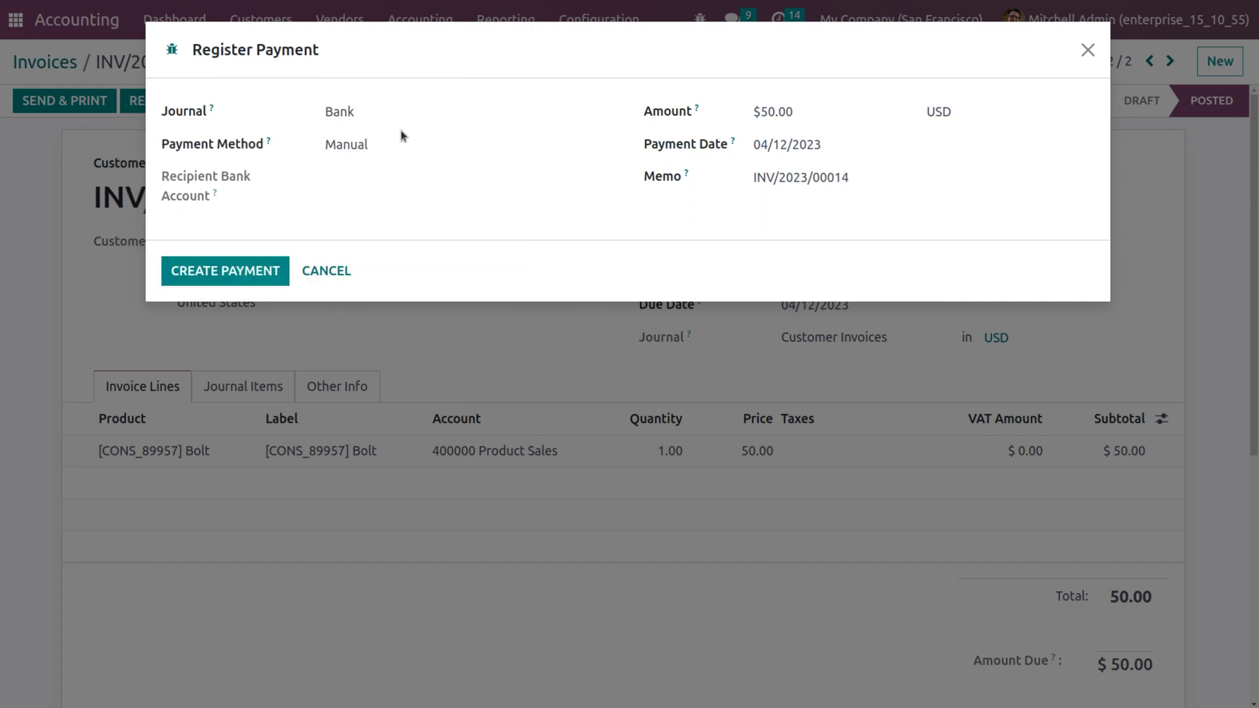
left_click(381, 142)
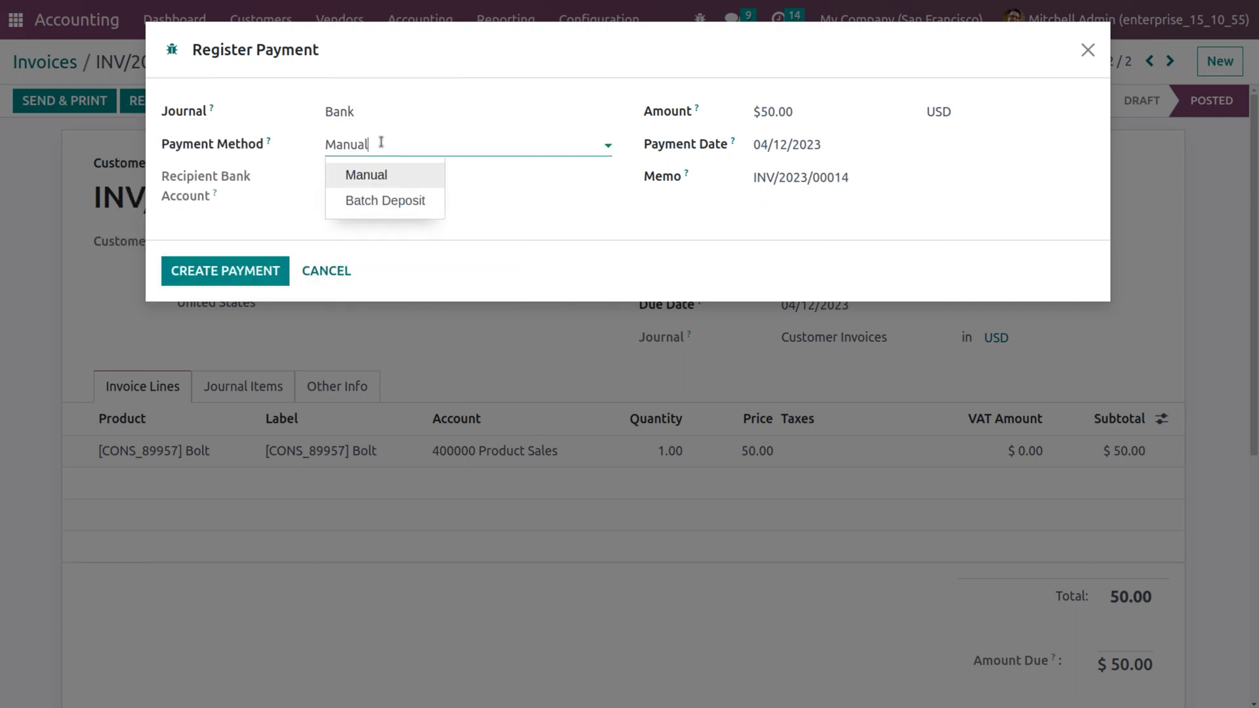
left_click(359, 198)
left_click(233, 258)
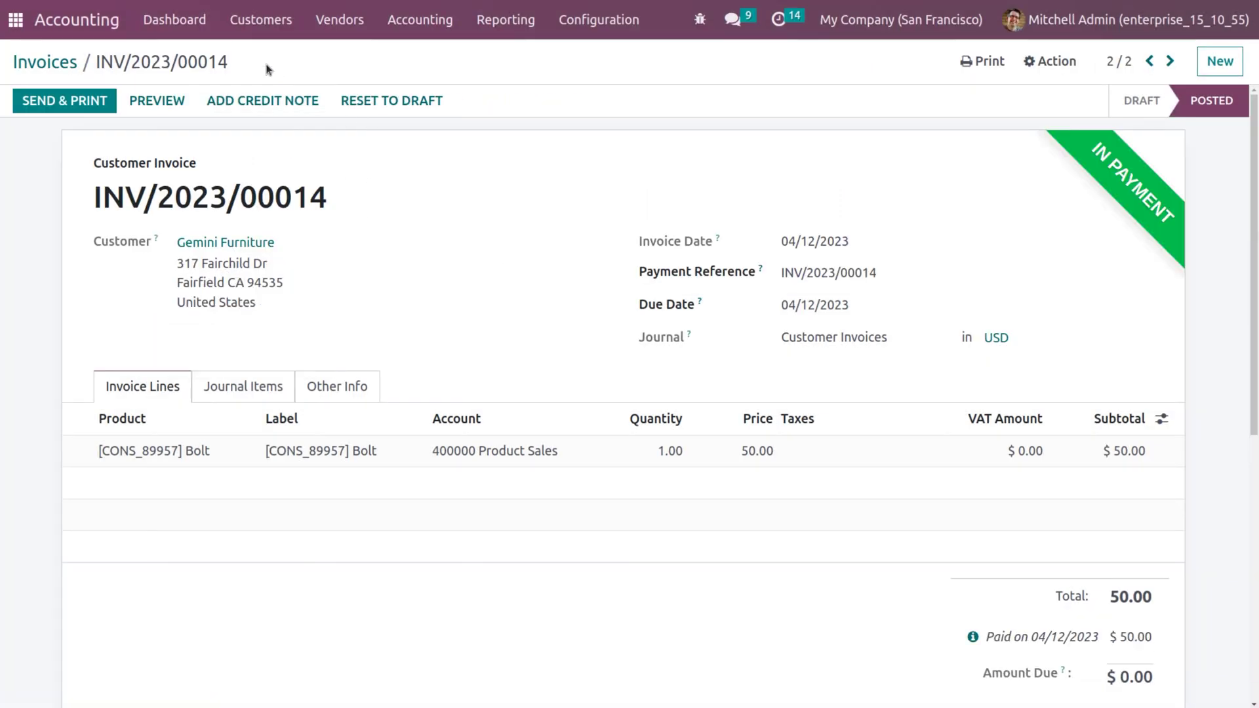
Step: Add the $50.00 Gemini Furniture and $10.00 Deco Addict payments to the customer batch payment BATCH/IN/2023/0006
left_click(256, 23)
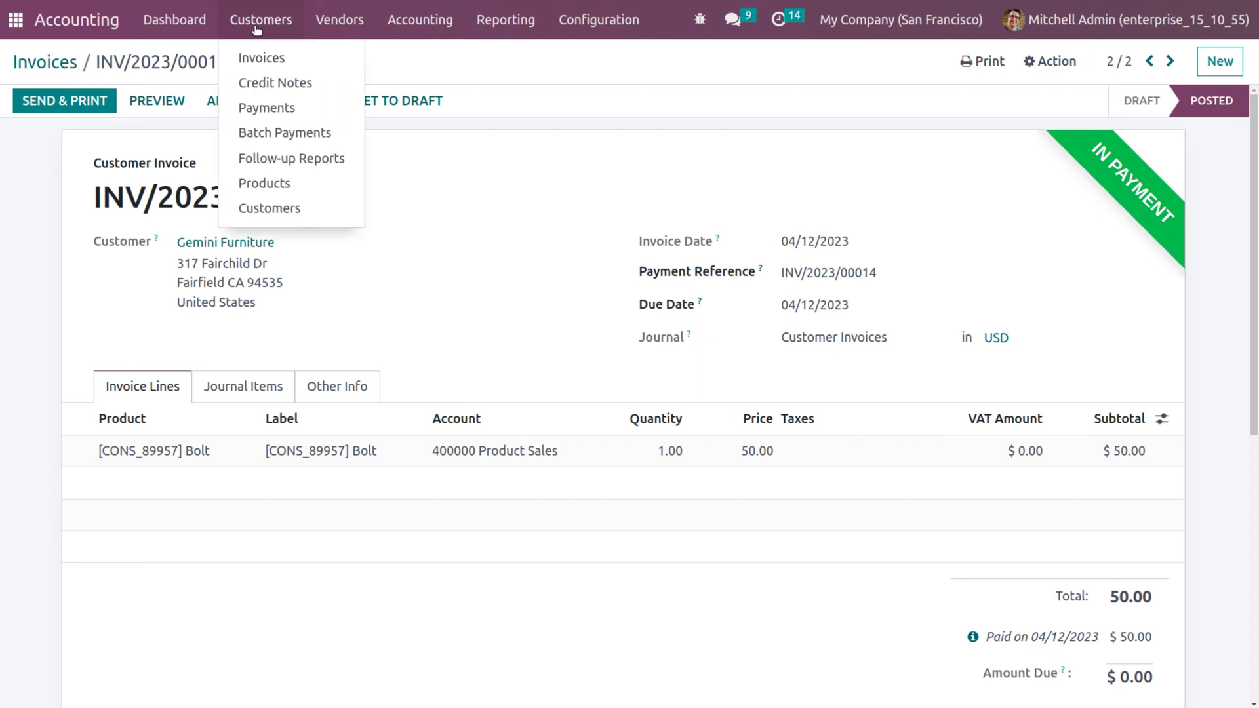
left_click(286, 130)
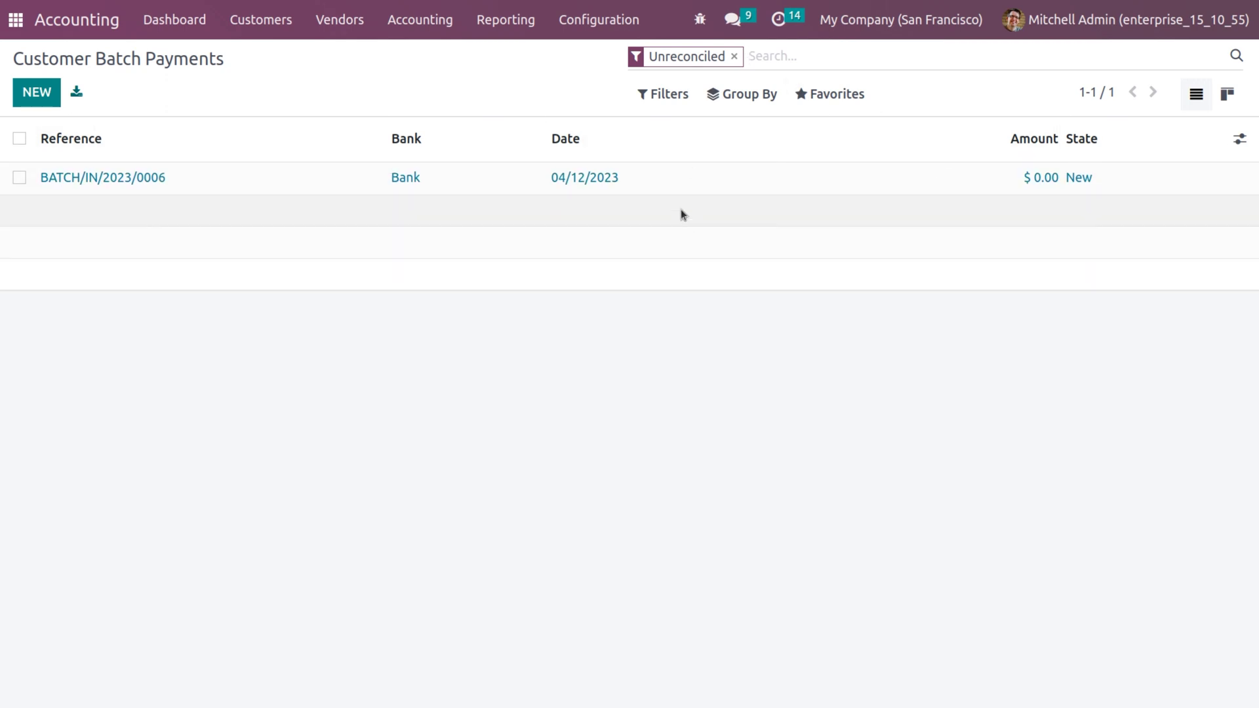
left_click(649, 191)
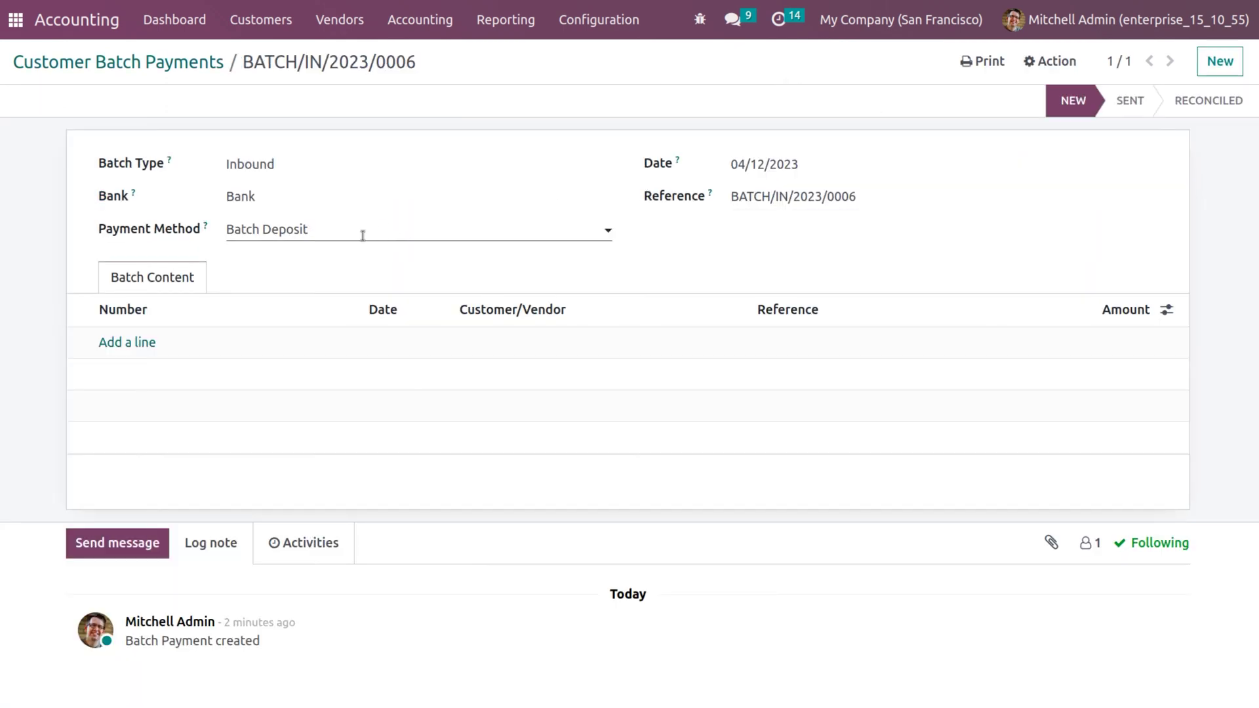
left_click(128, 344)
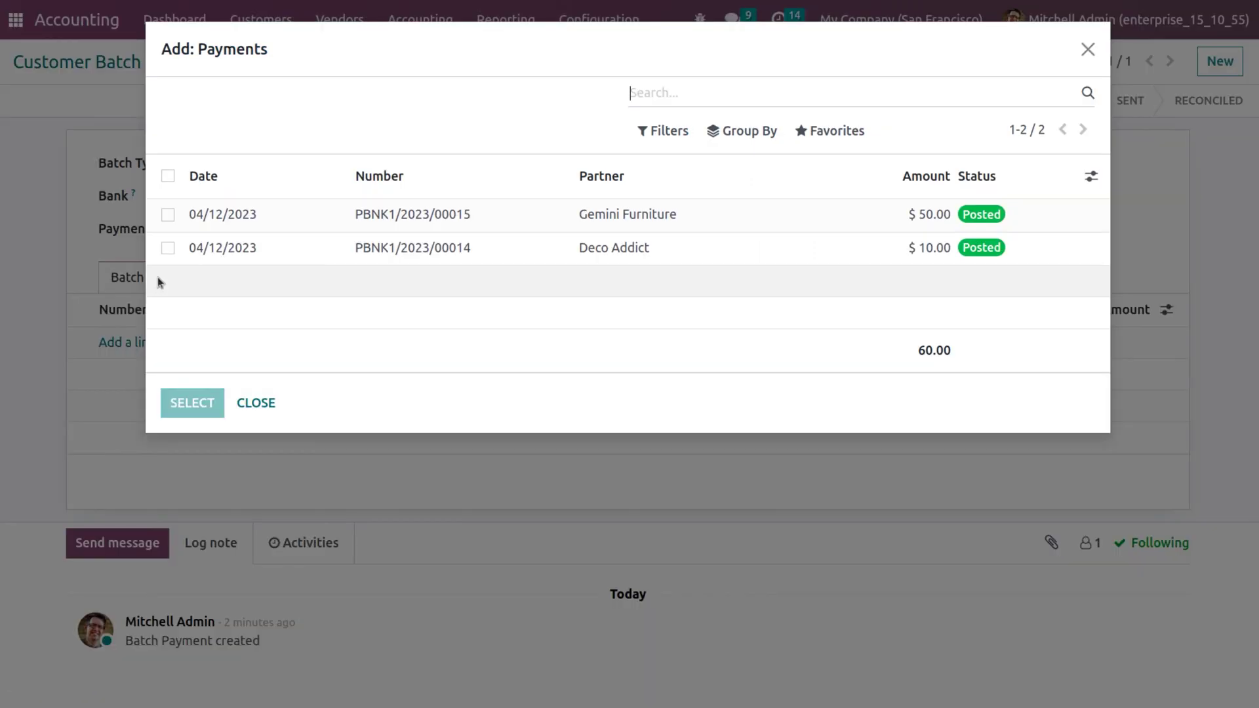
left_click(168, 216)
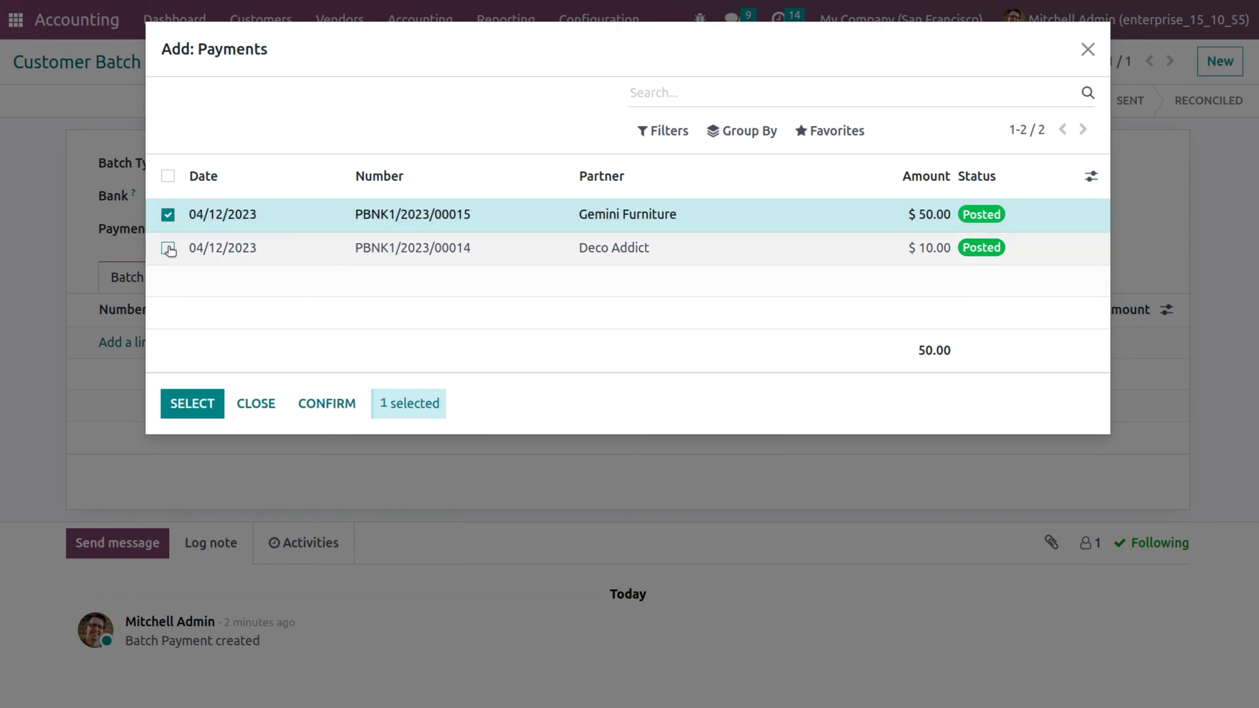
left_click(168, 248)
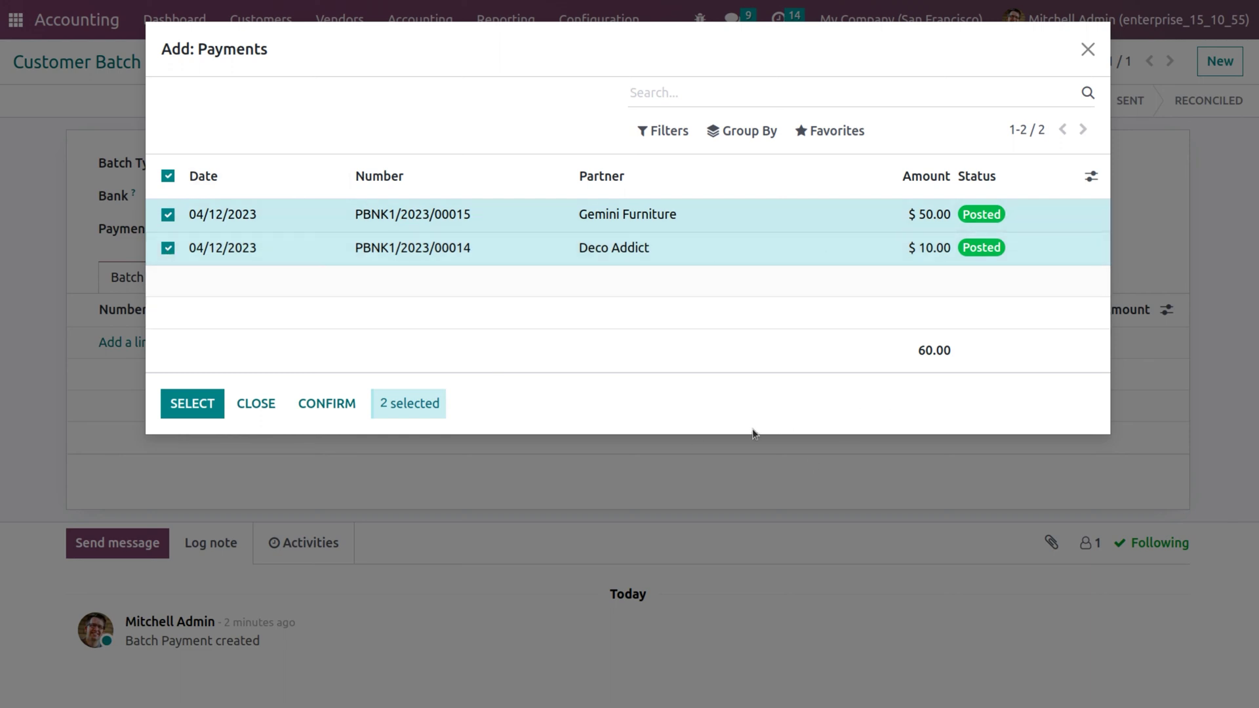
left_click(206, 404)
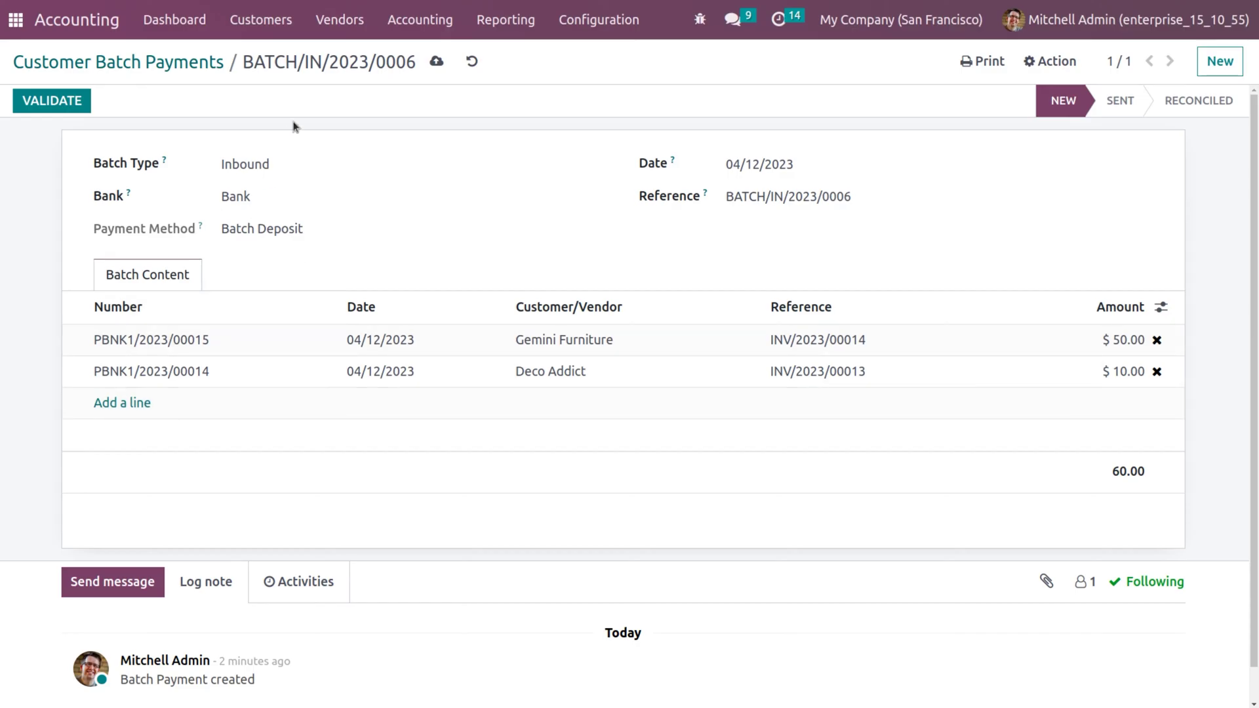
Step: Validate the batch payment and select its reference text BATCH/IN/2023/0006 in the page heading
left_click(65, 101)
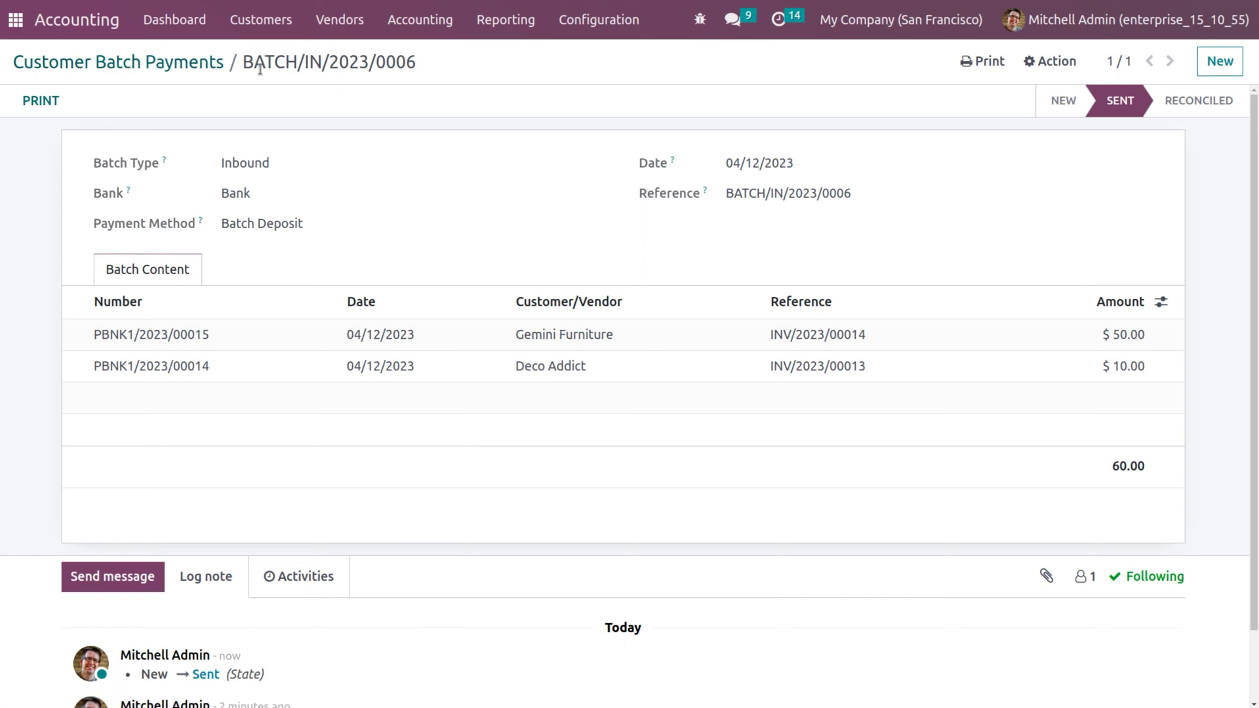
left_click_drag(243, 62, 411, 62)
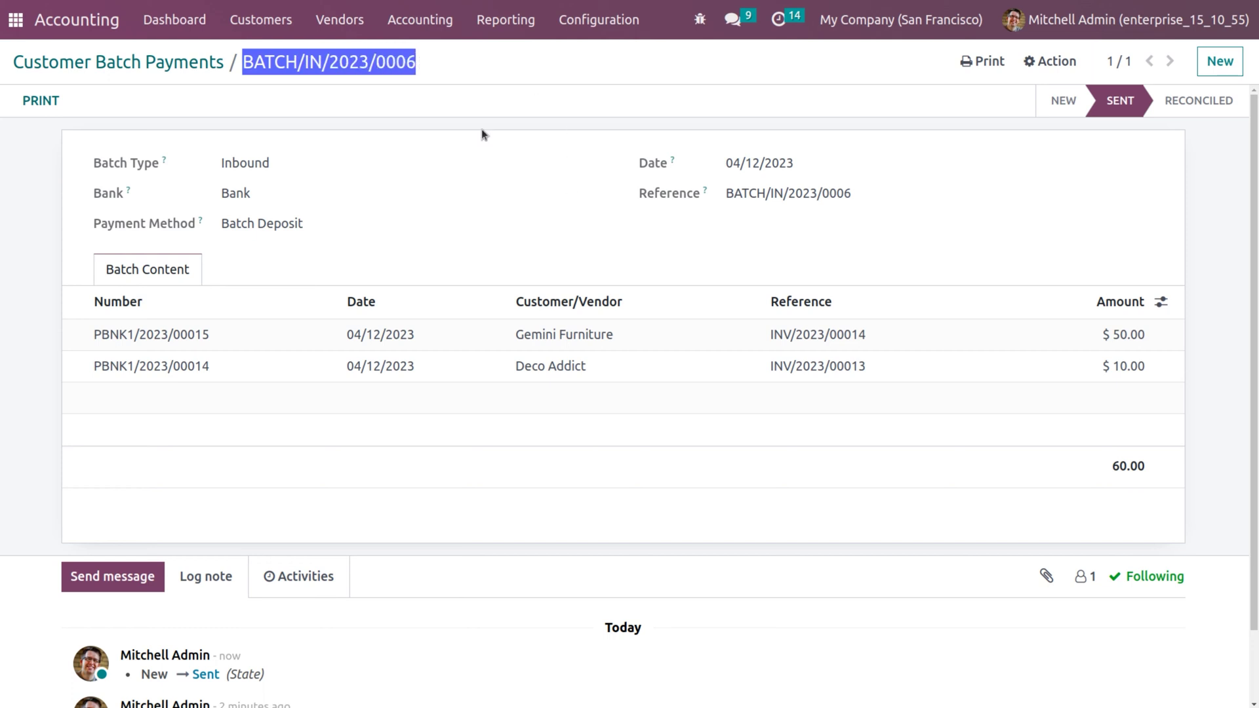
left_click(182, 20)
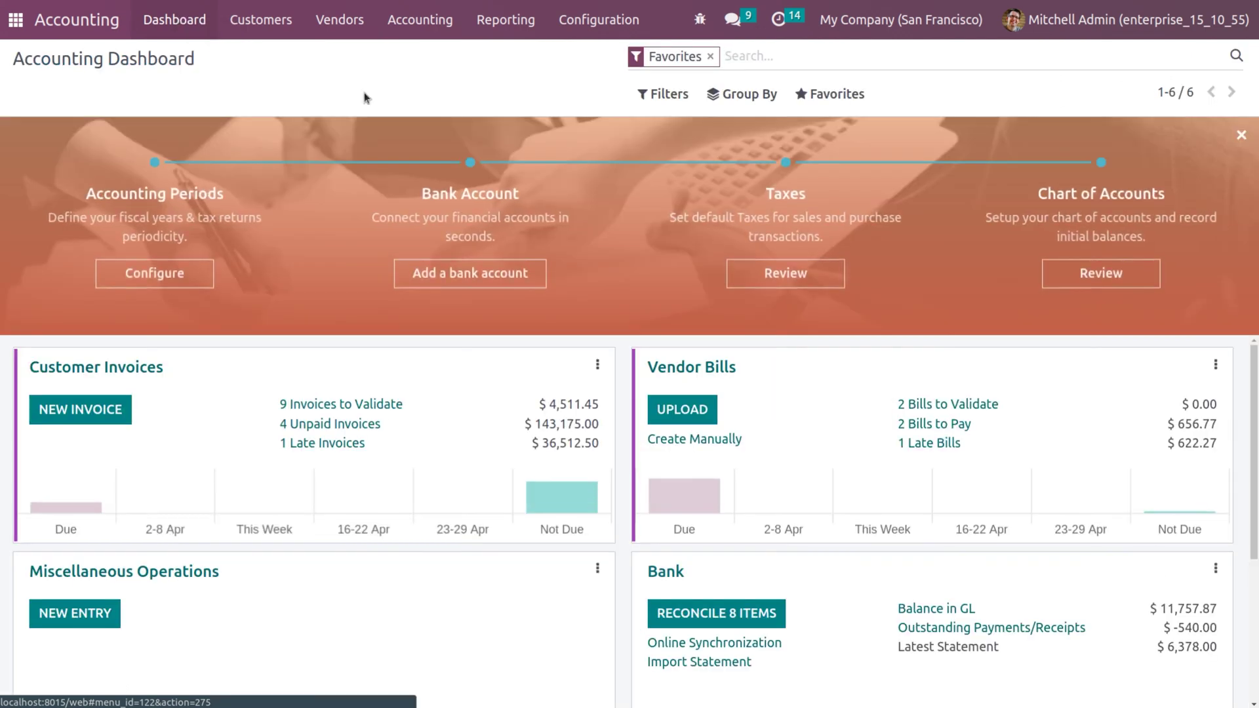
left_click(713, 623)
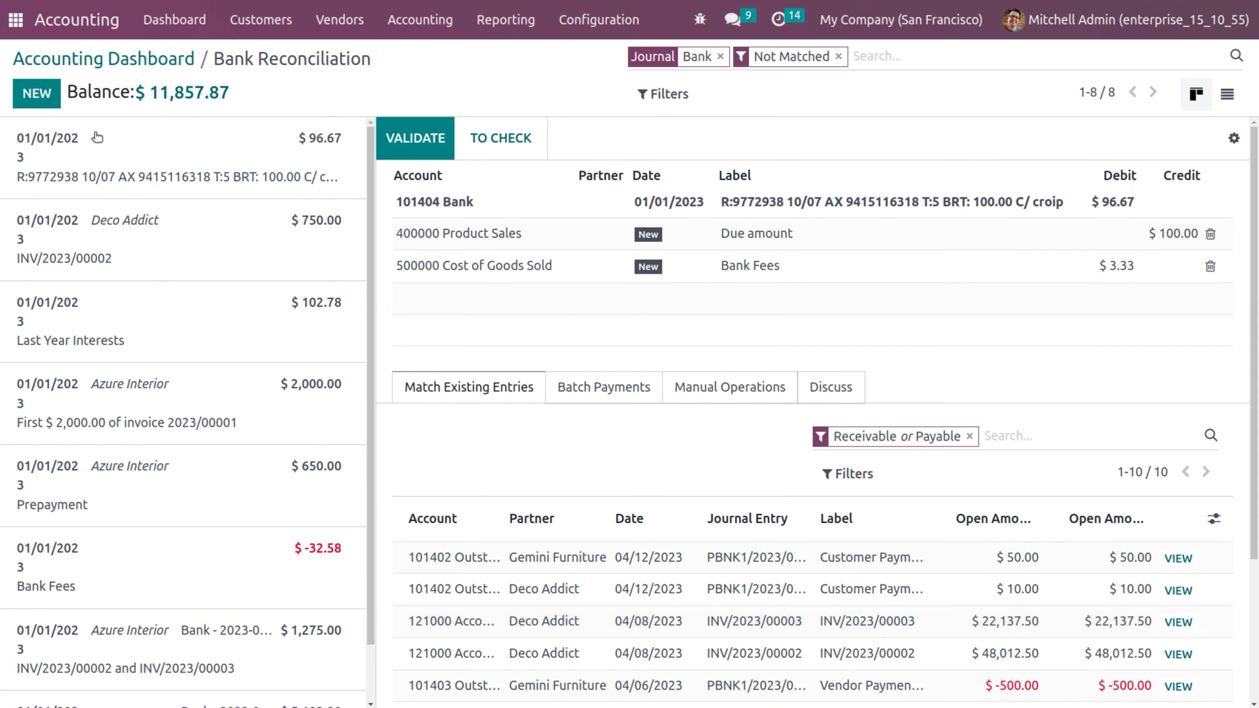
left_click(47, 99)
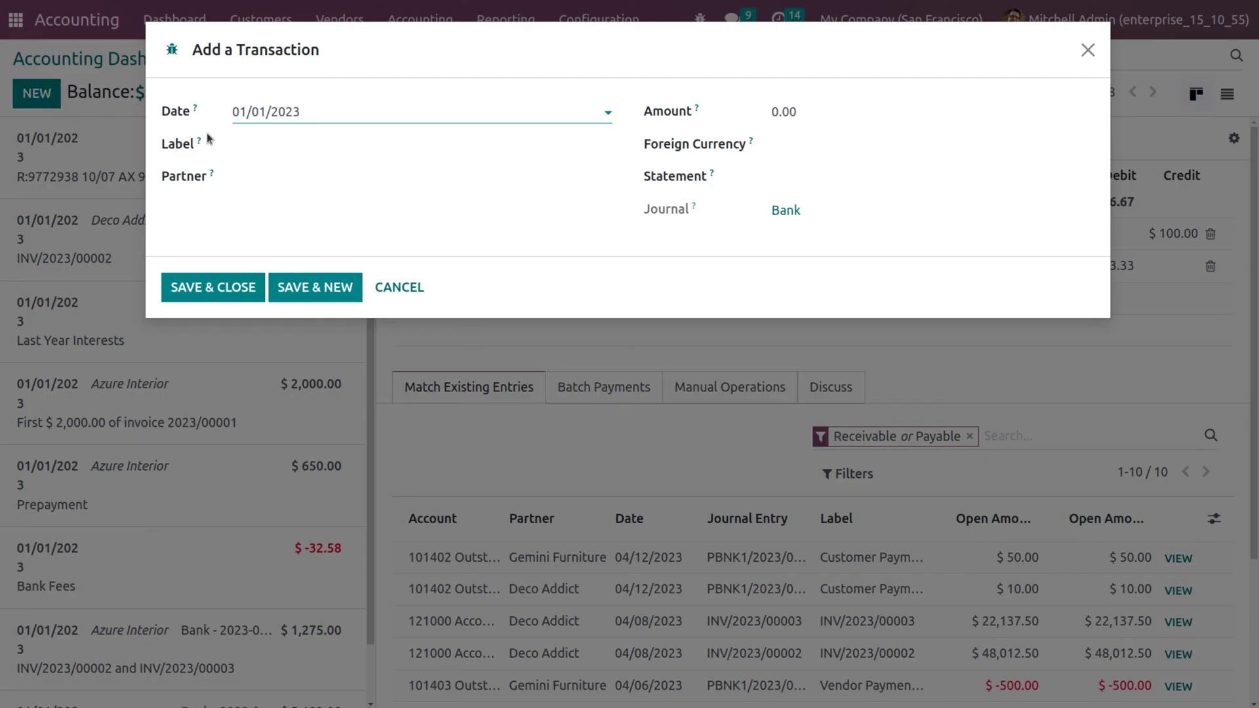
left_click(256, 142)
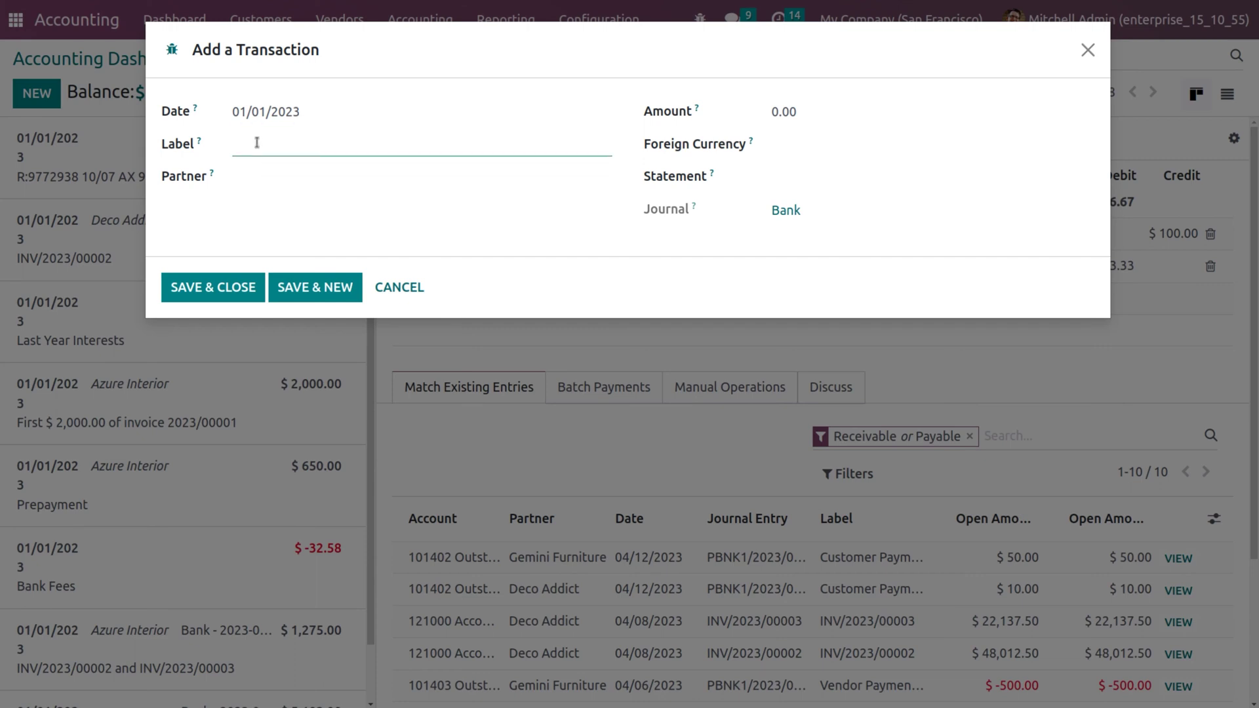
type("BATCH/IN/2023/0006")
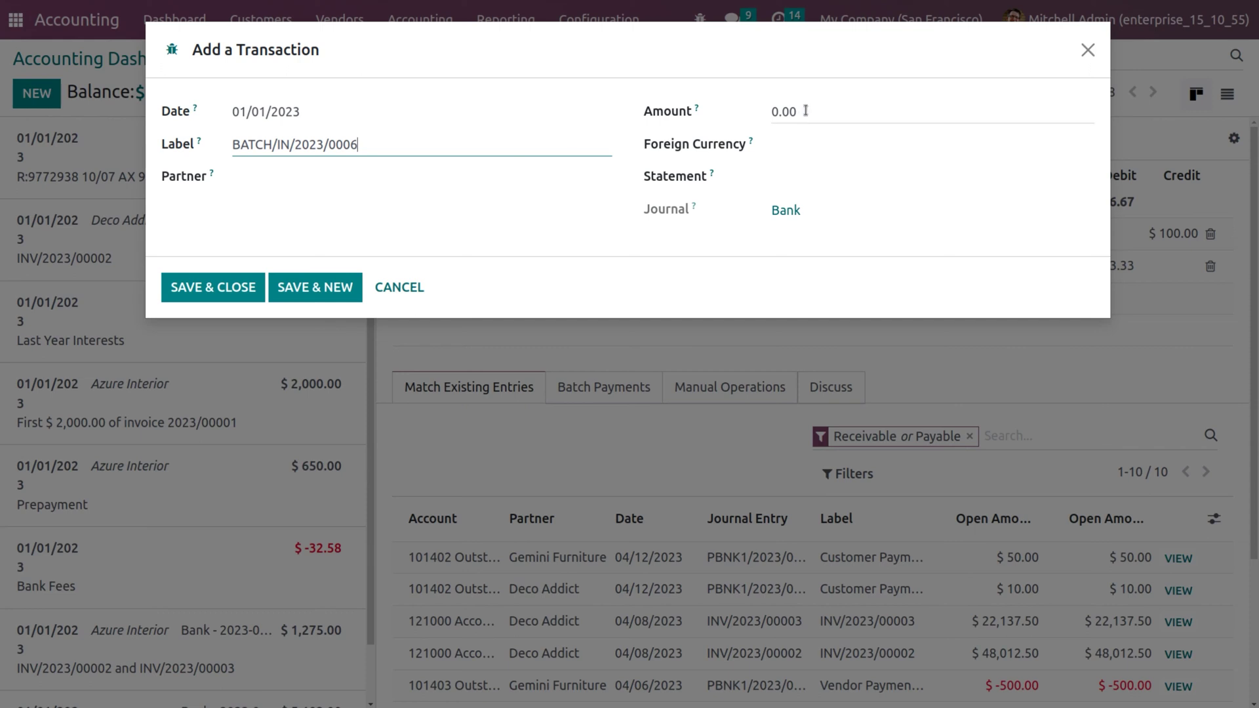
left_click(830, 108)
key("BackSpace")
key("BackSpace")
key("BackSpace")
key("BackSpace")
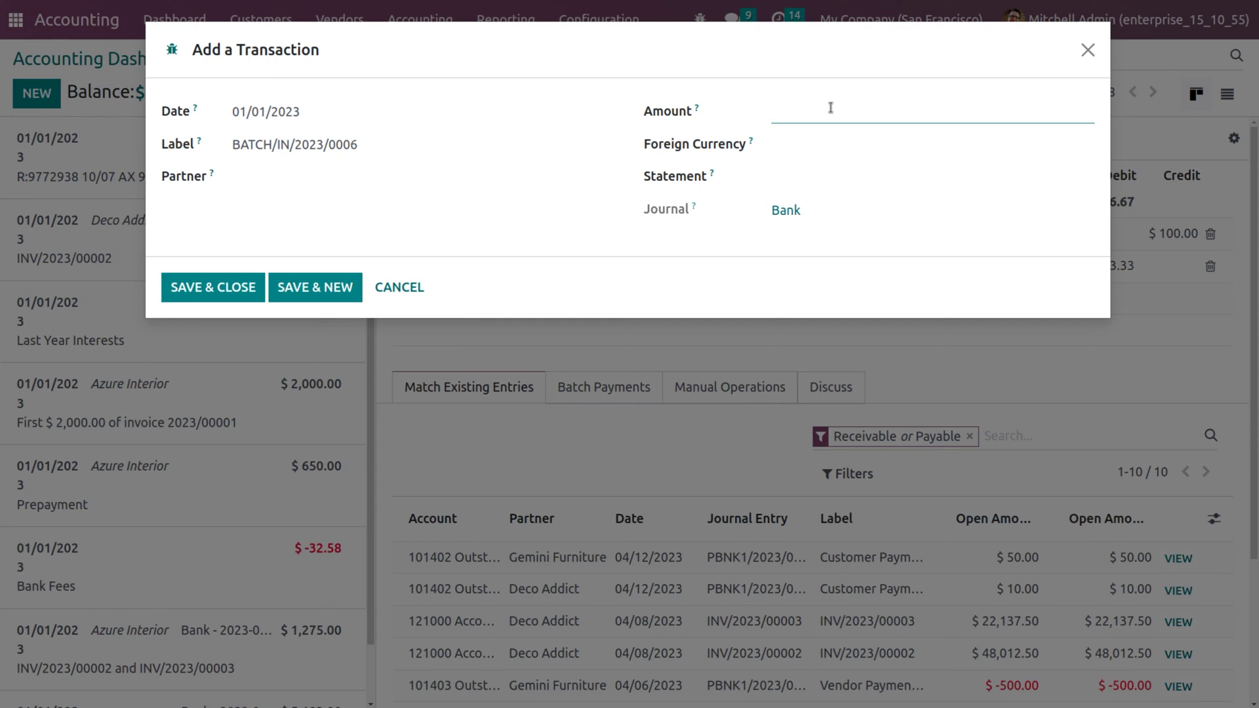
left_click(1087, 50)
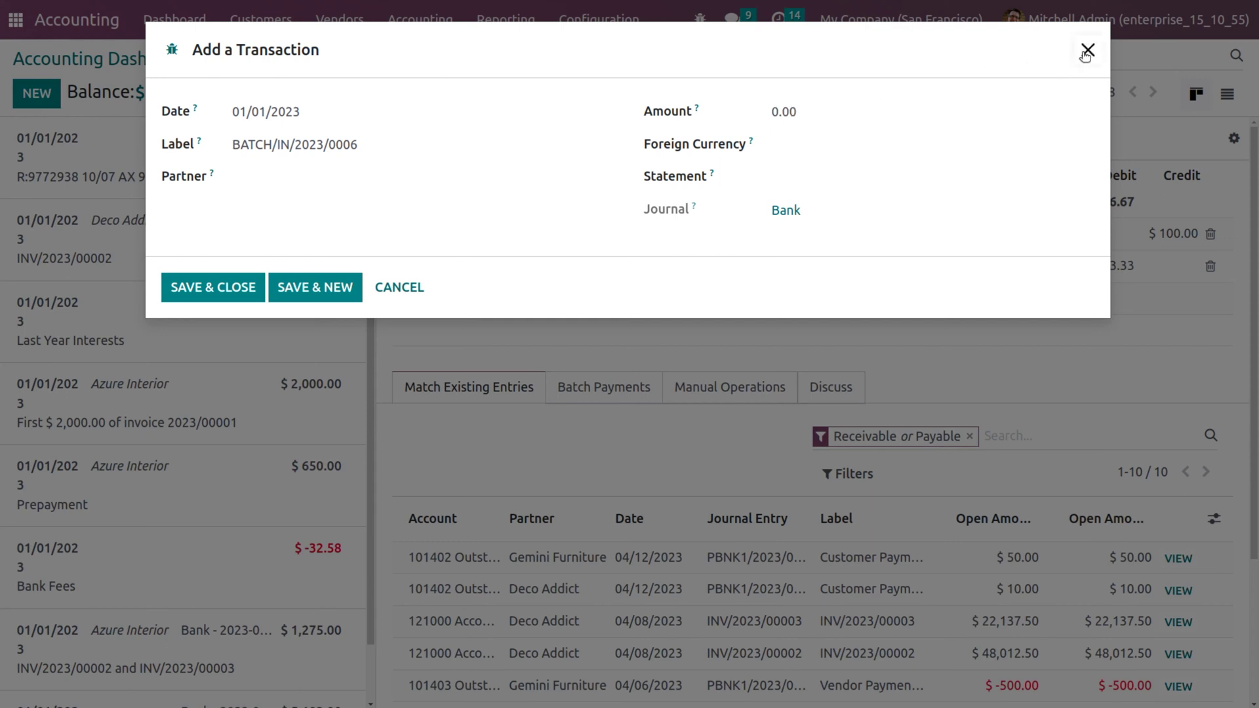
left_click(257, 18)
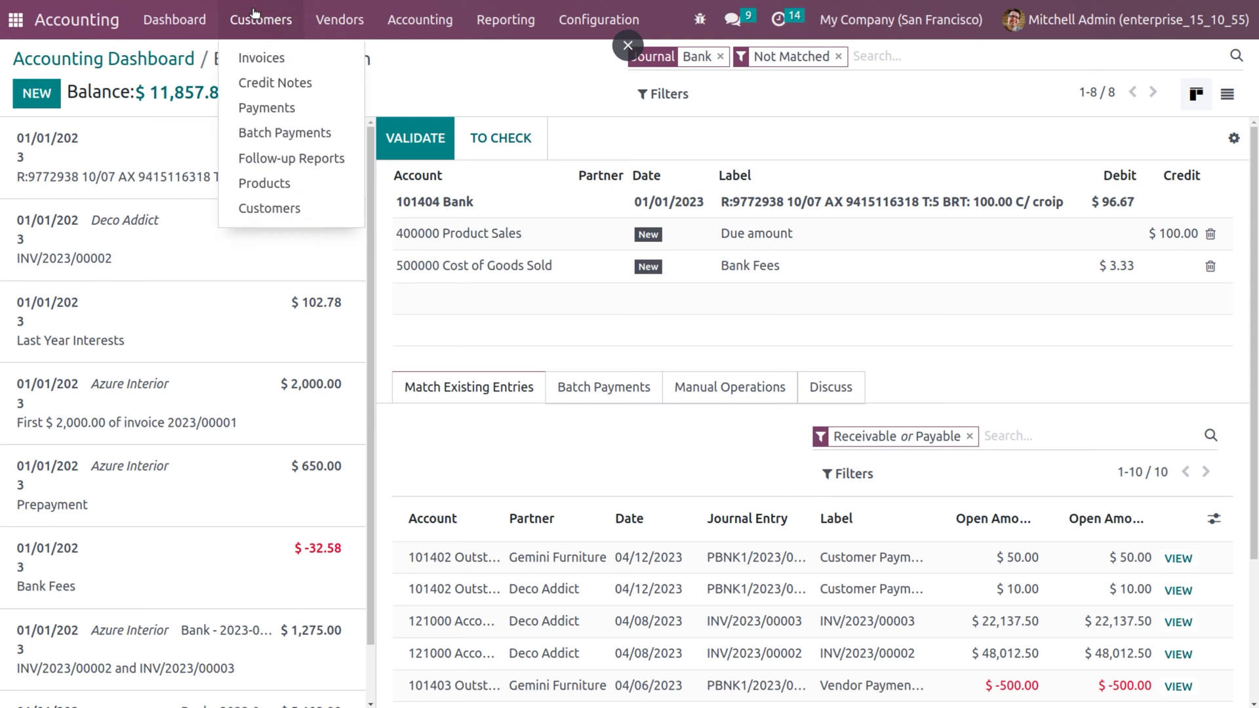
left_click(282, 132)
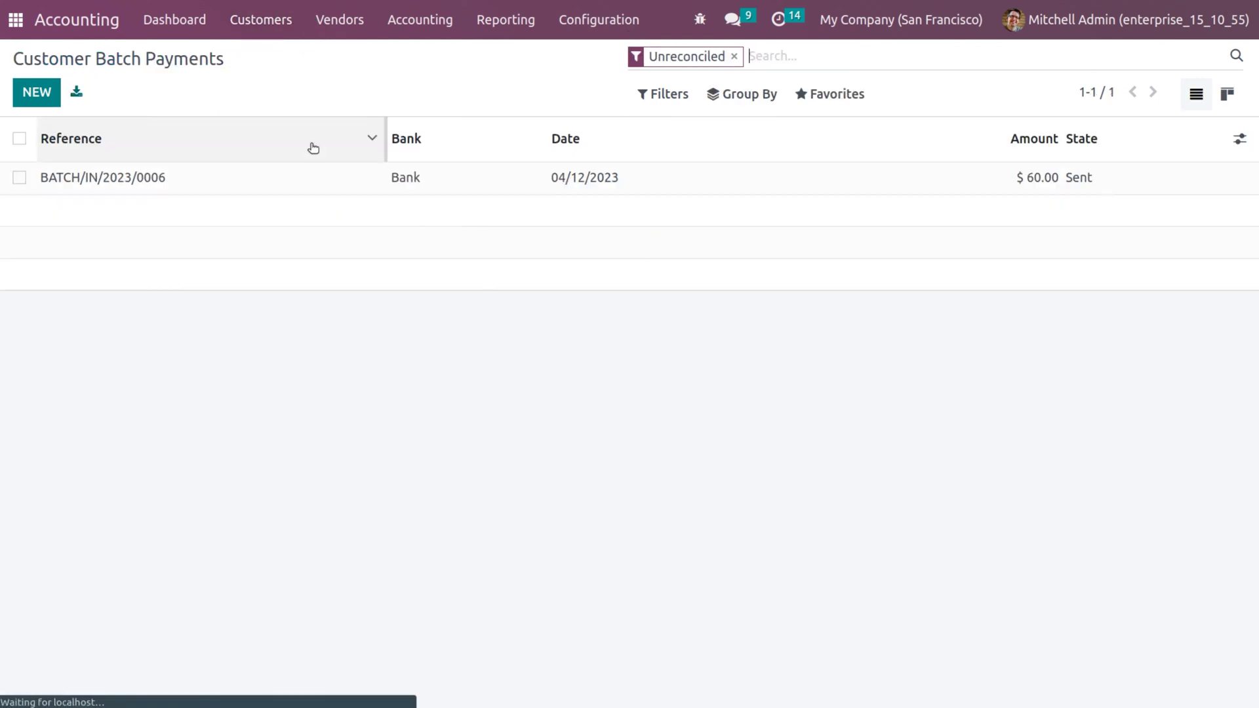
Step: Add a Bank journal transaction labelled BATCH/IN/2023/0006 with an amount of 60 in the bank reconciliation and save it
left_click(166, 24)
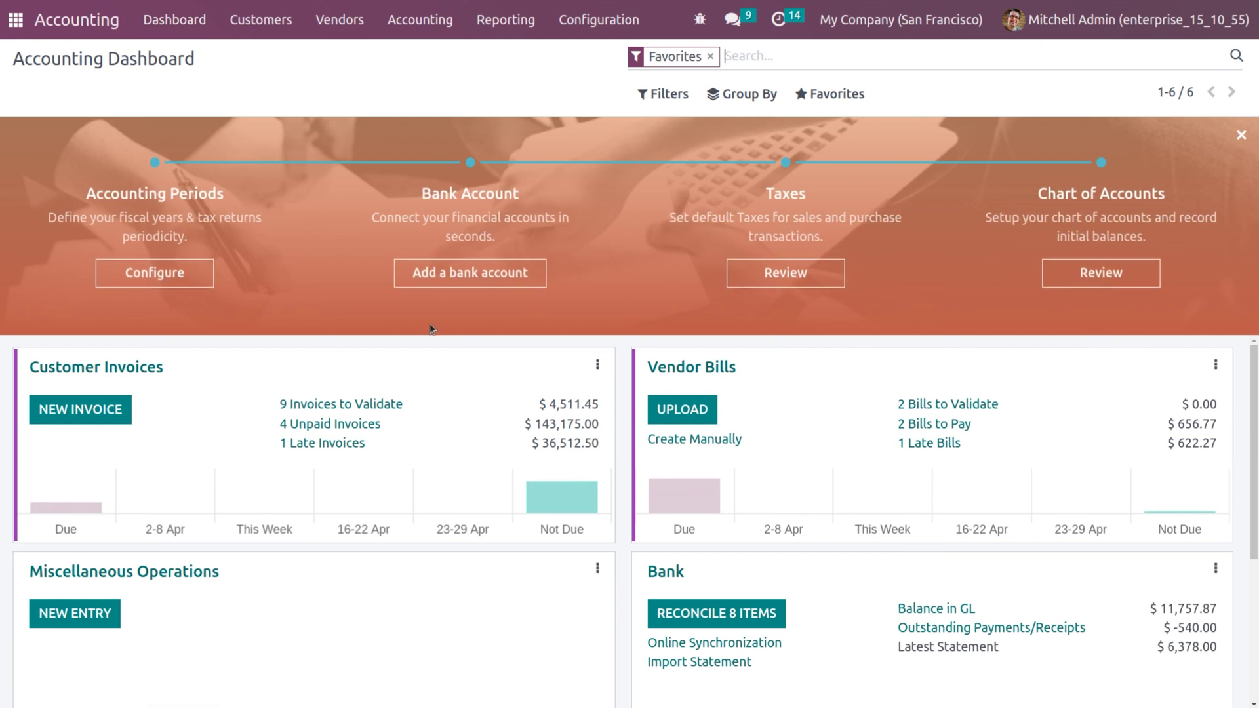
left_click(744, 623)
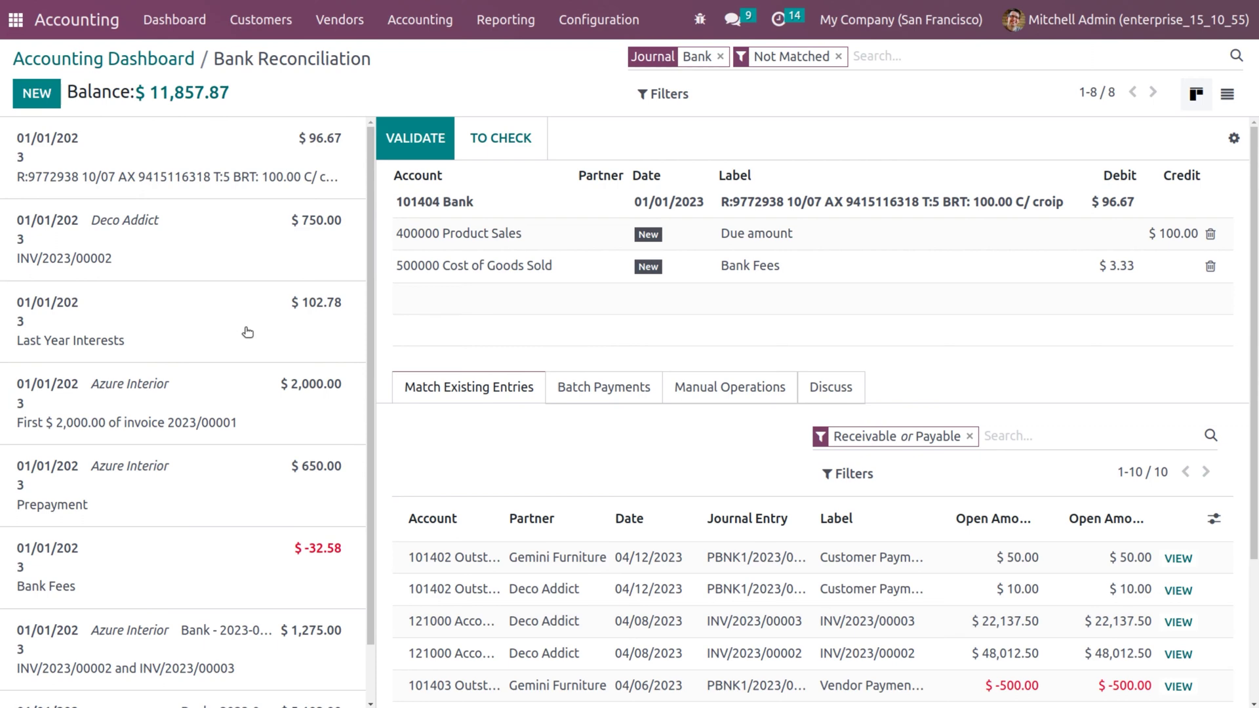
left_click(45, 95)
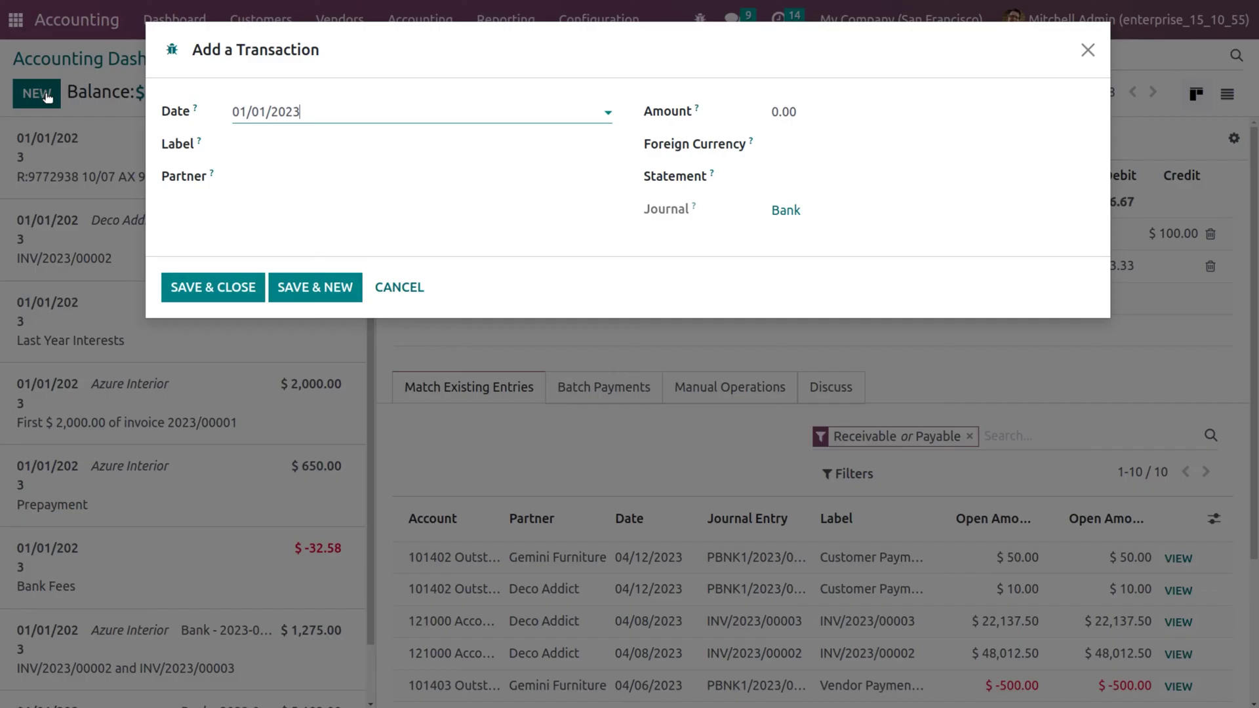
left_click(290, 148)
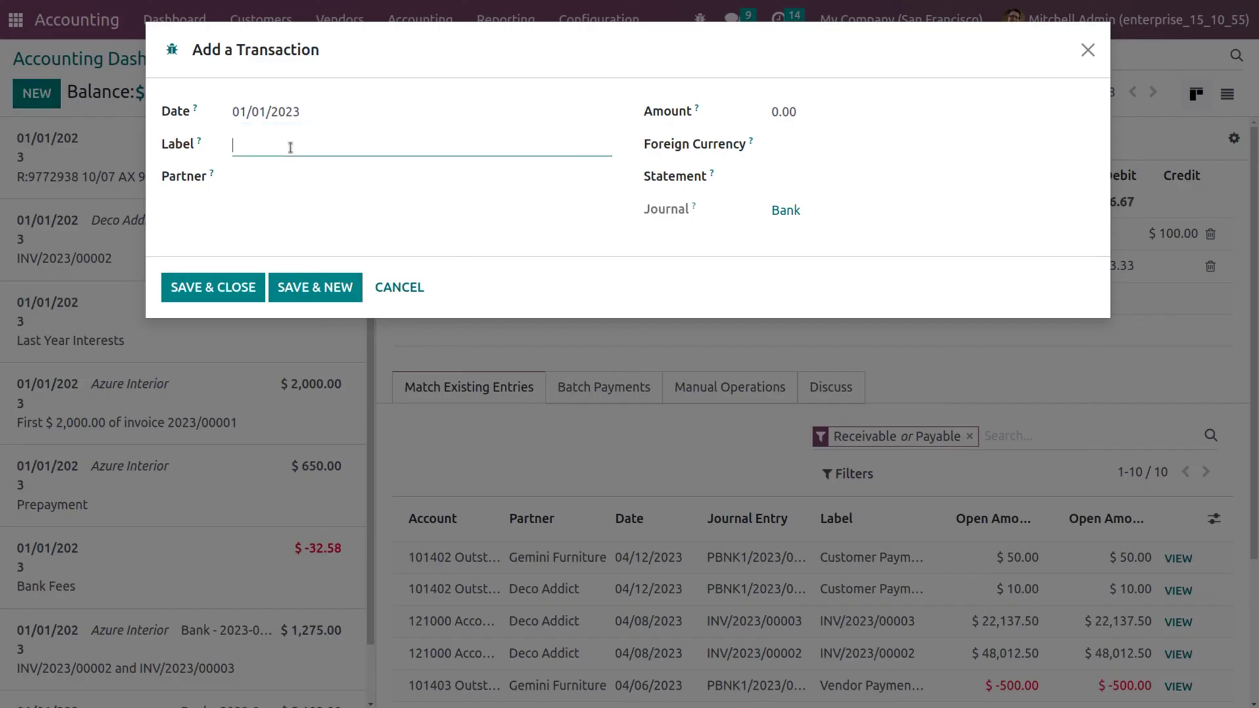
type("BATCH/IN/2023/0006")
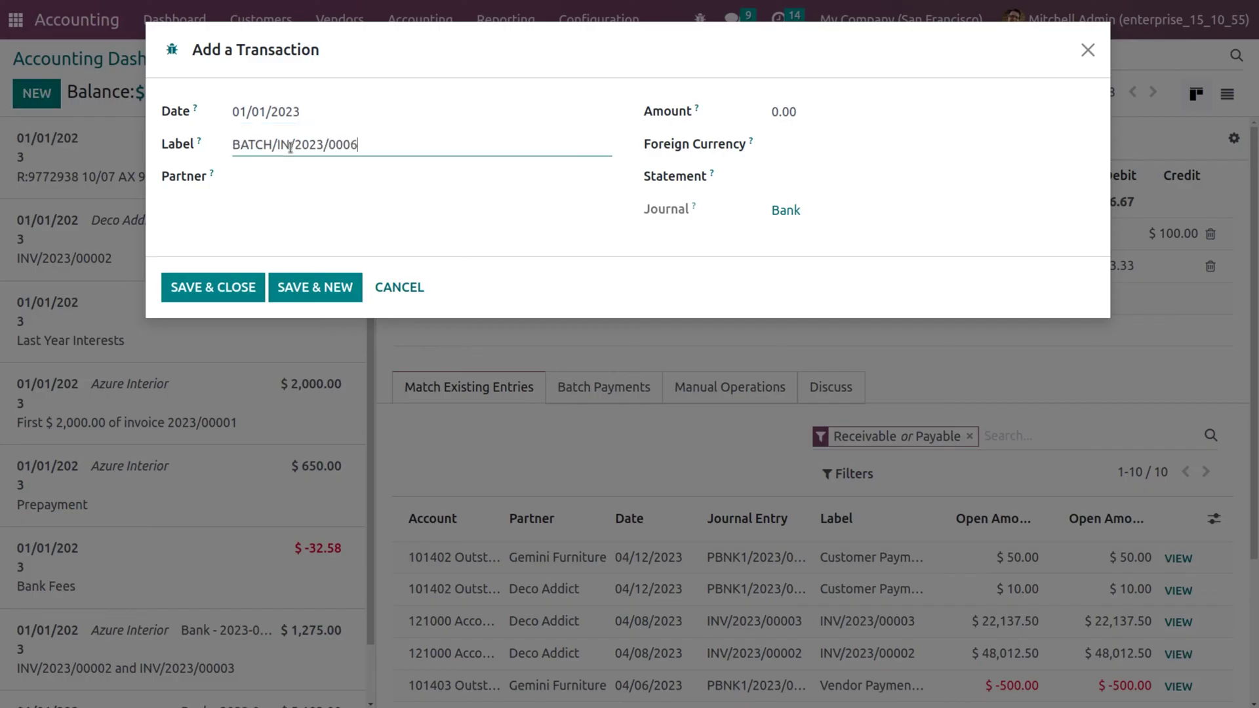
left_click(811, 112)
key("BackSpace")
key("BackSpace")
key("BackSpace")
key("BackSpace")
type("60")
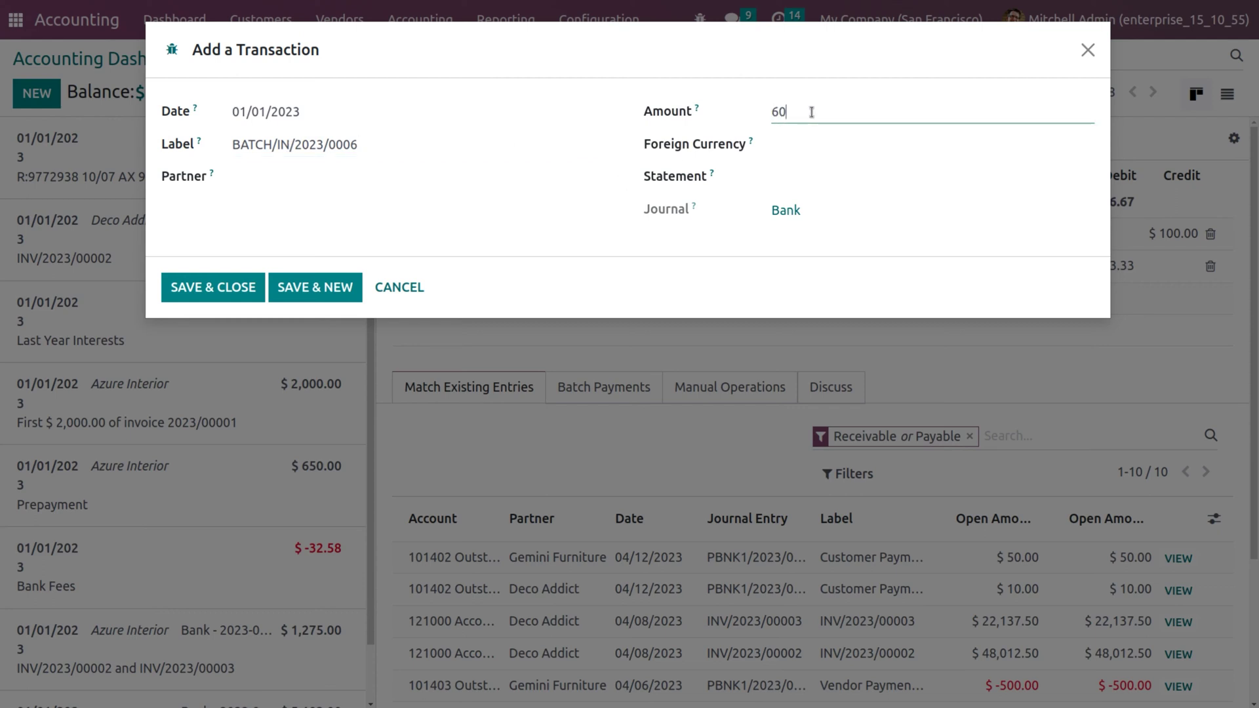
left_click(209, 282)
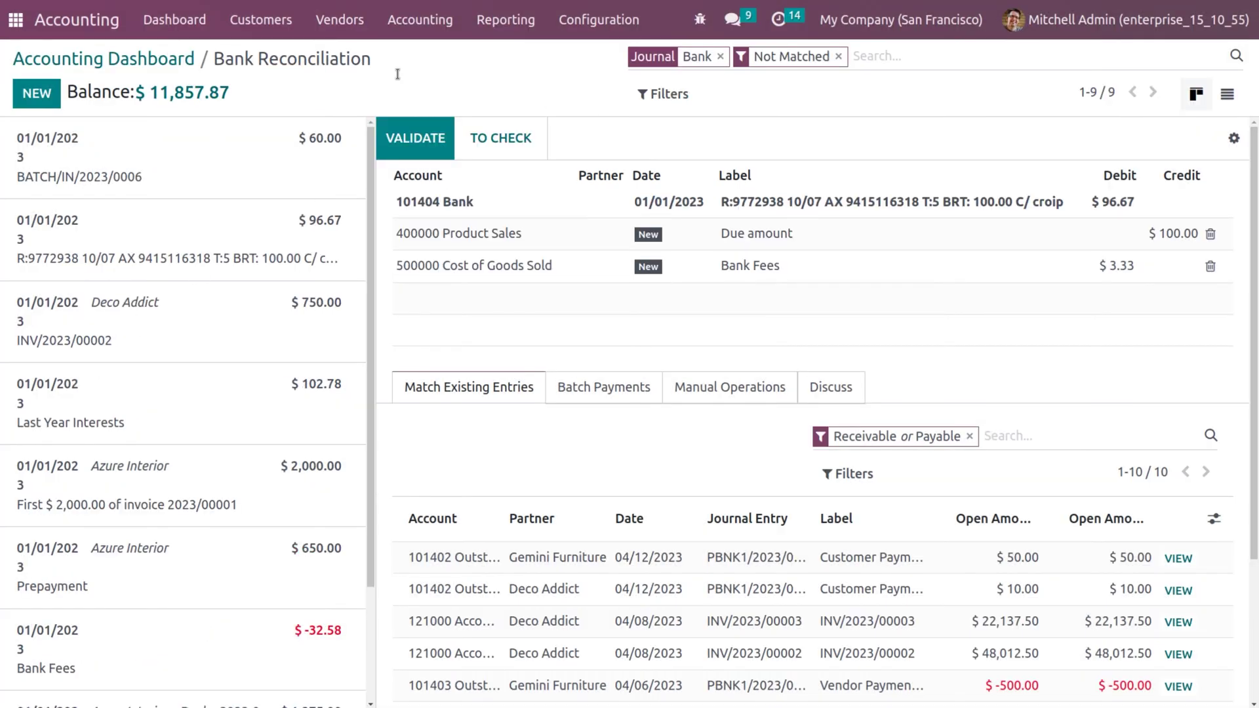
Step: Match the $60.00 bank transaction with the batch payment BATCH/IN/2023/0006 and validate the reconciliation
left_click(603, 388)
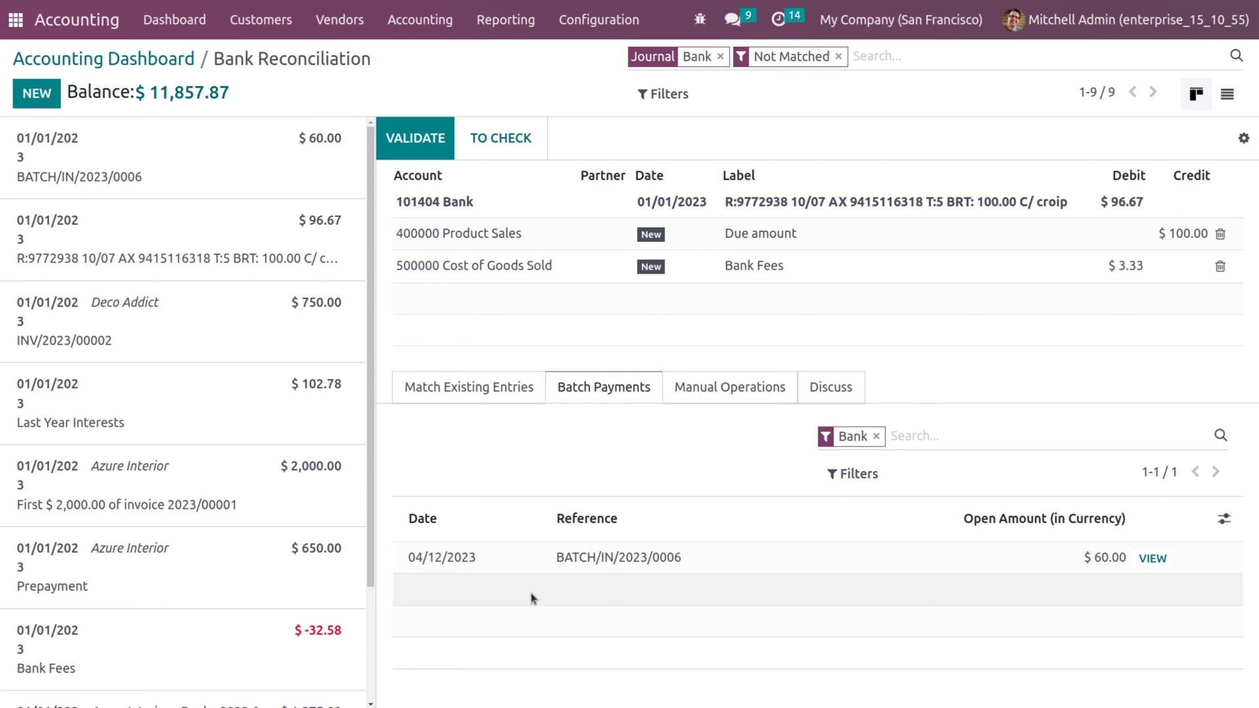
left_click(198, 135)
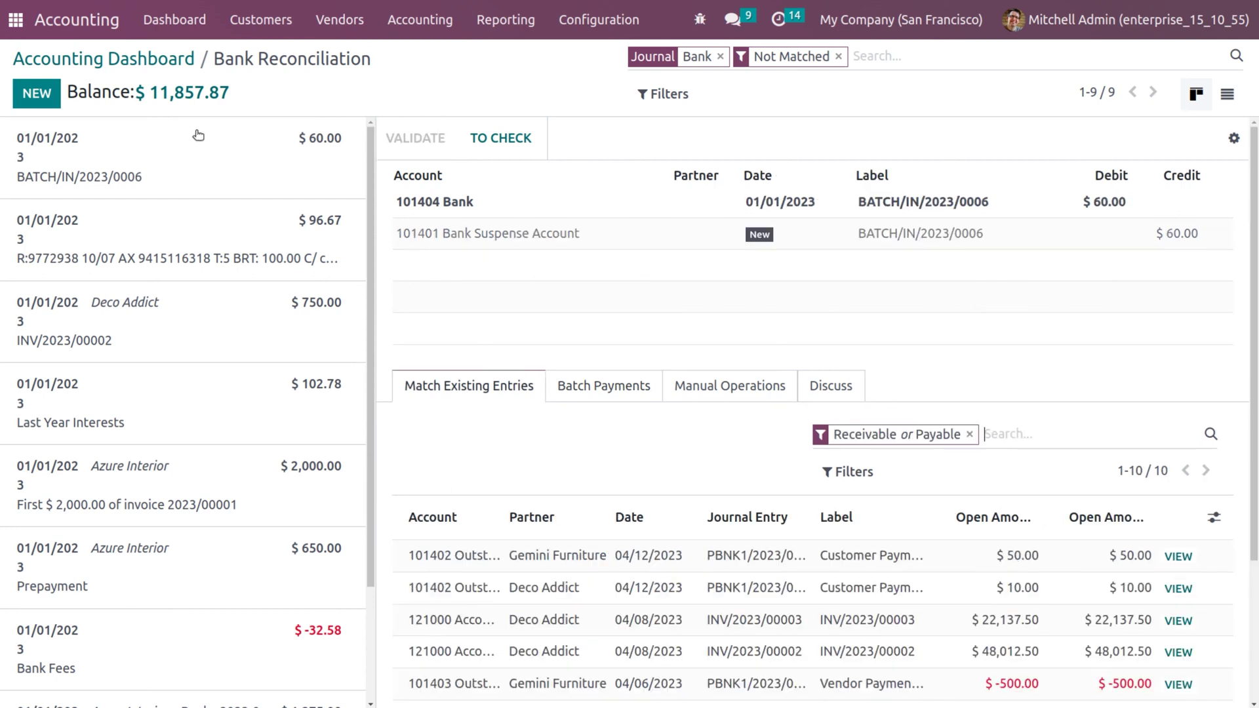
left_click(601, 384)
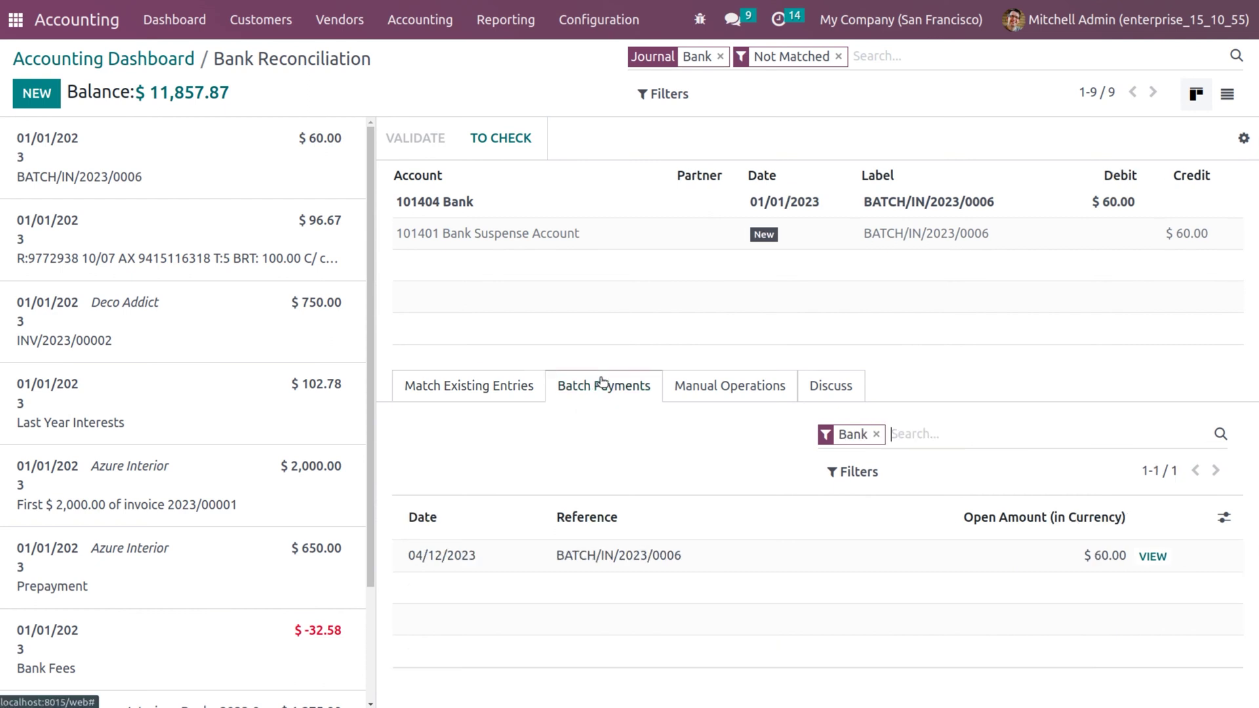
left_click(545, 568)
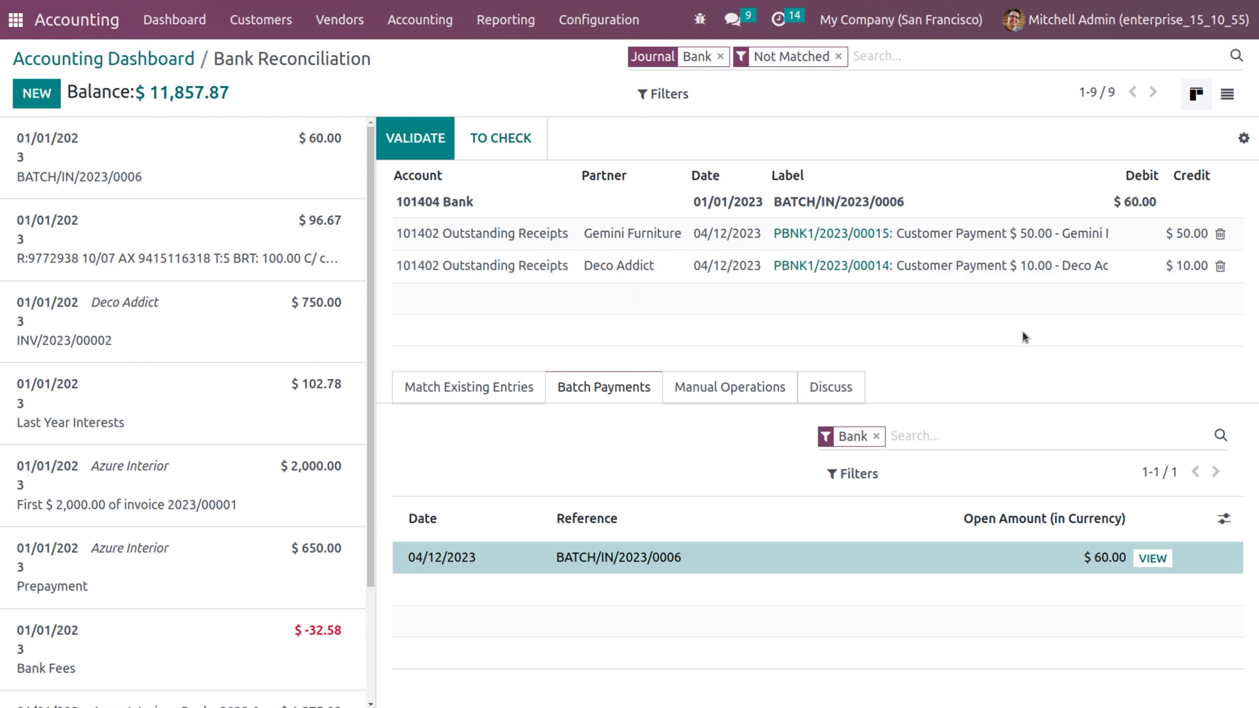
left_click(429, 137)
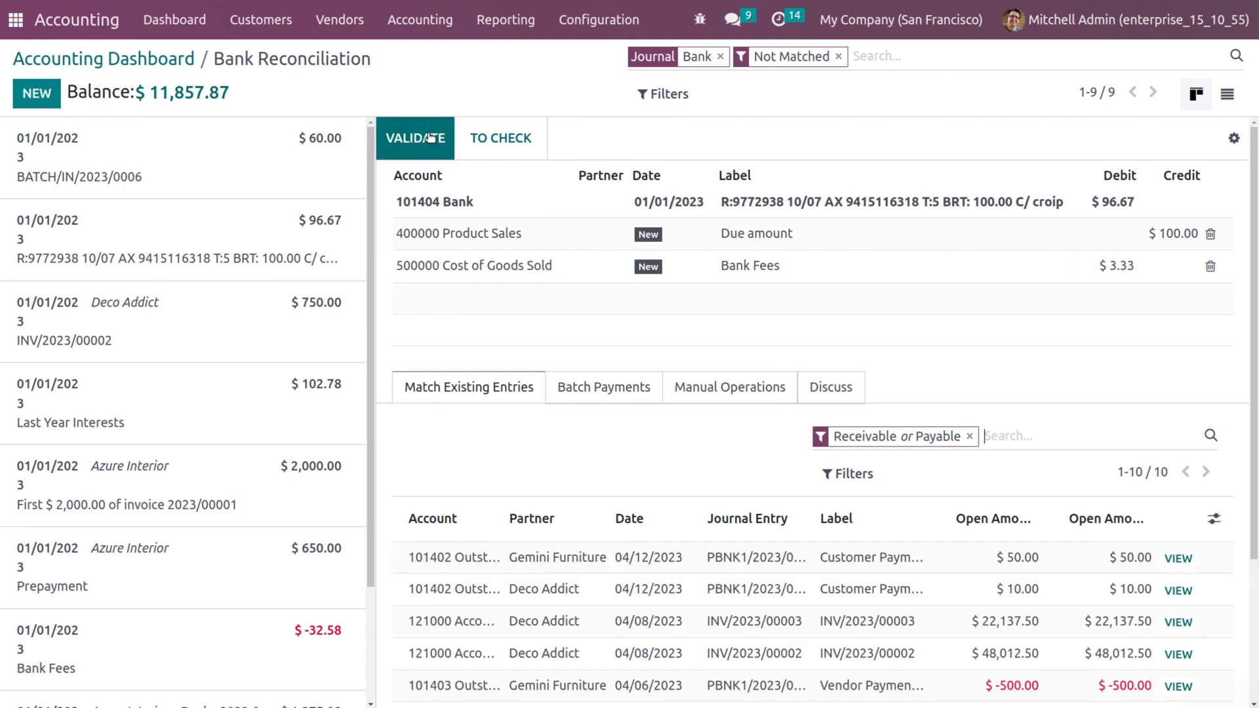
Step: List all customer batch payments without the Unreconciled filter and check their states
left_click(261, 24)
left_click(315, 134)
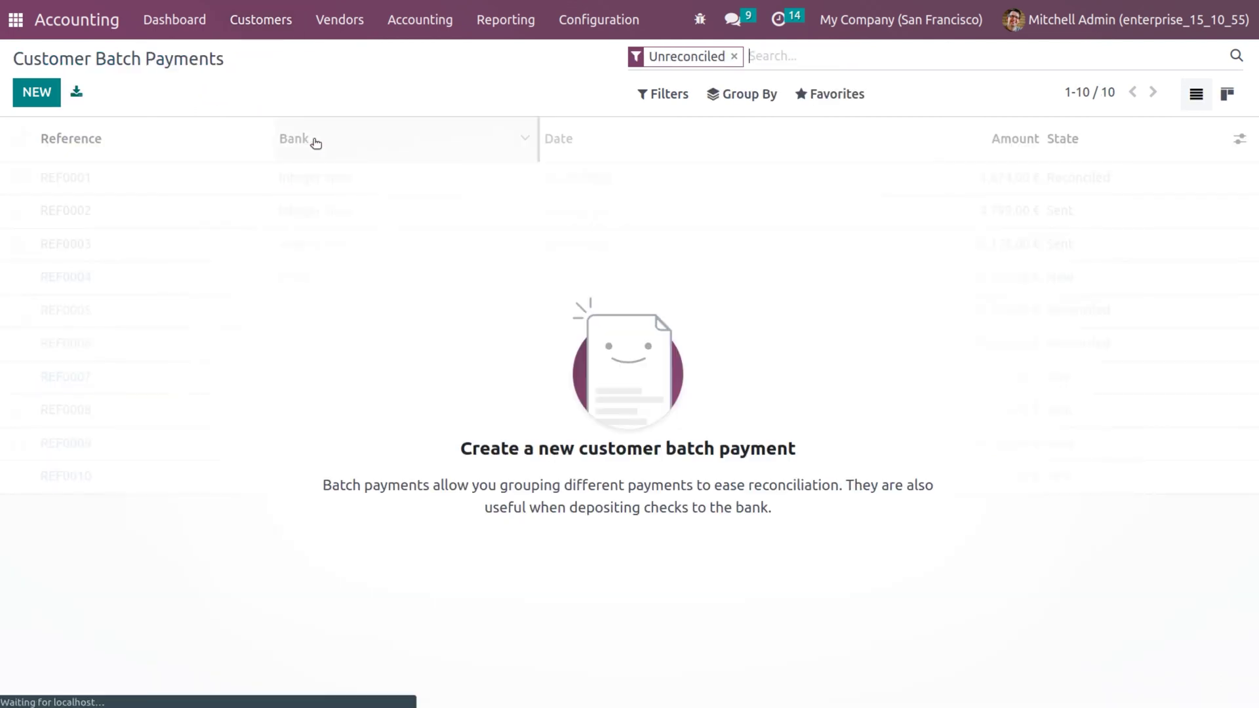
left_click(734, 57)
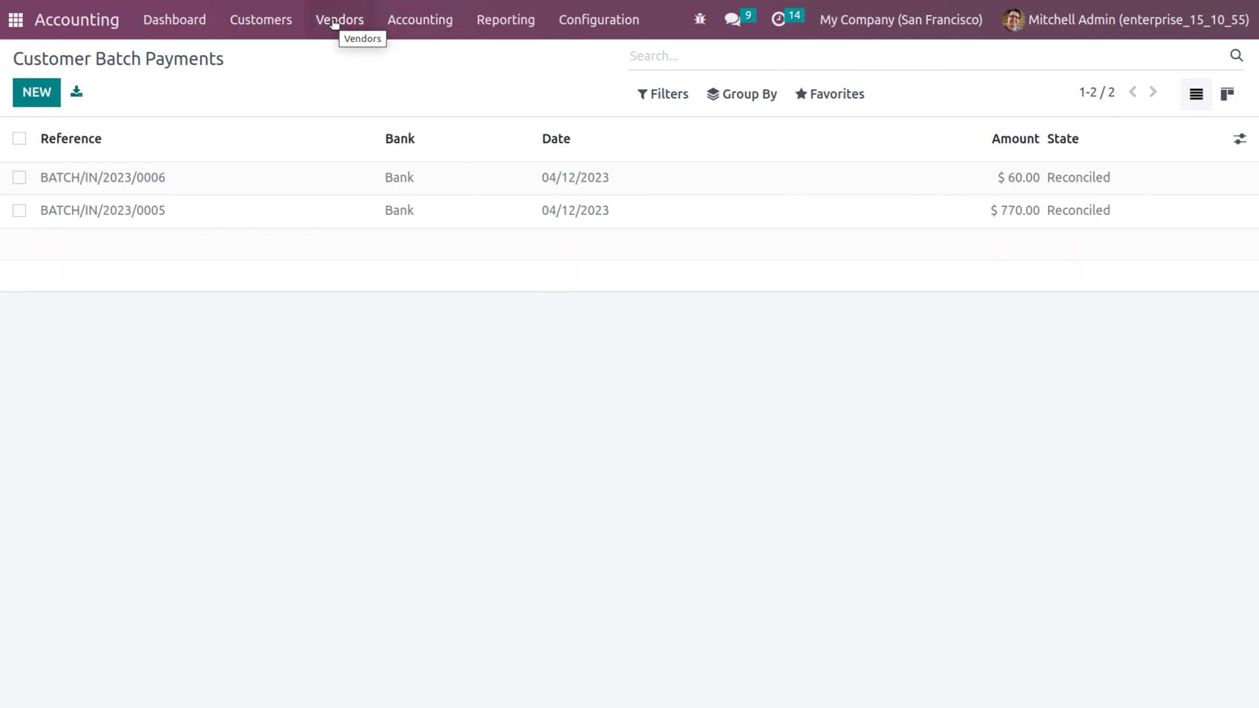
Step: Create and save a vendor batch payment for Bank with the Manual payment method, and view the payments available to add
left_click(334, 21)
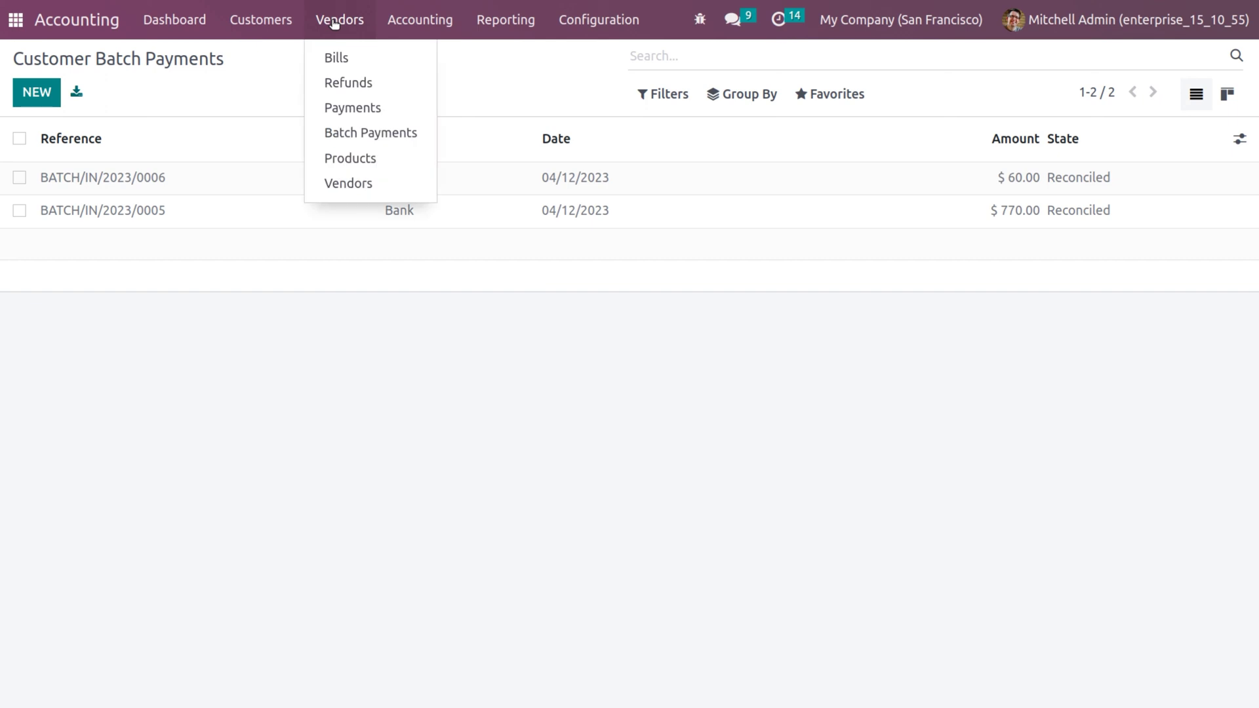
left_click(385, 145)
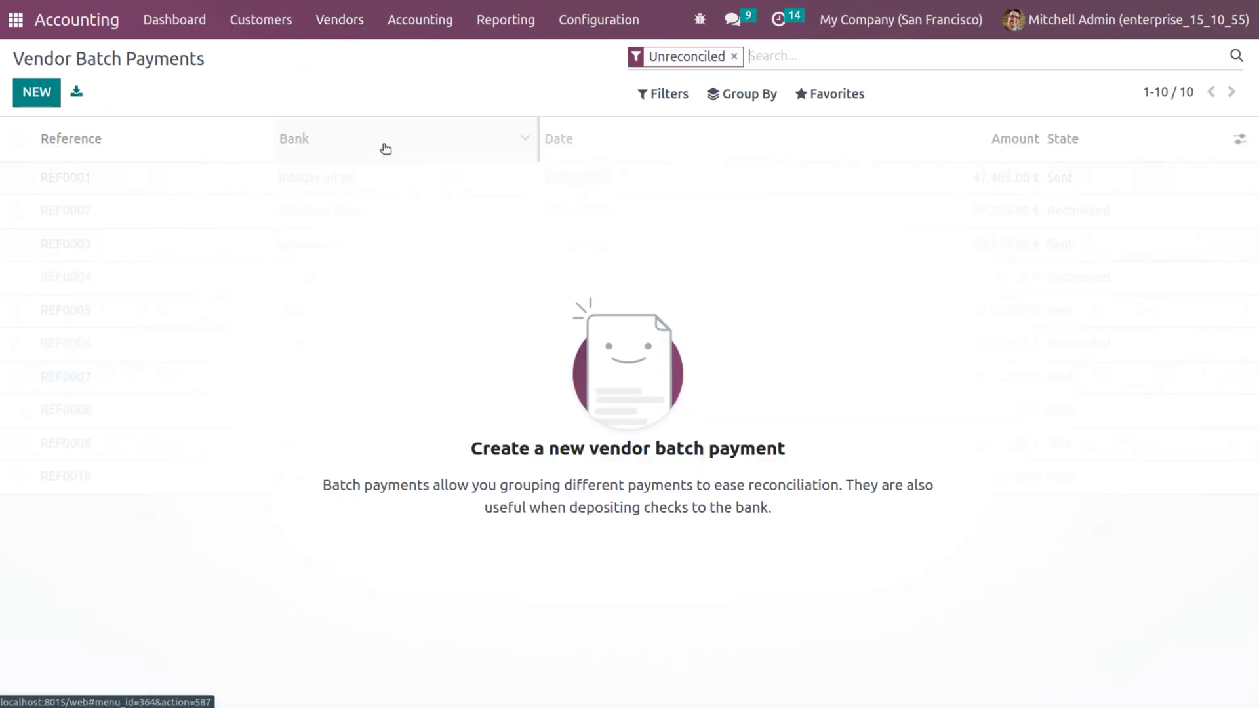
left_click(37, 93)
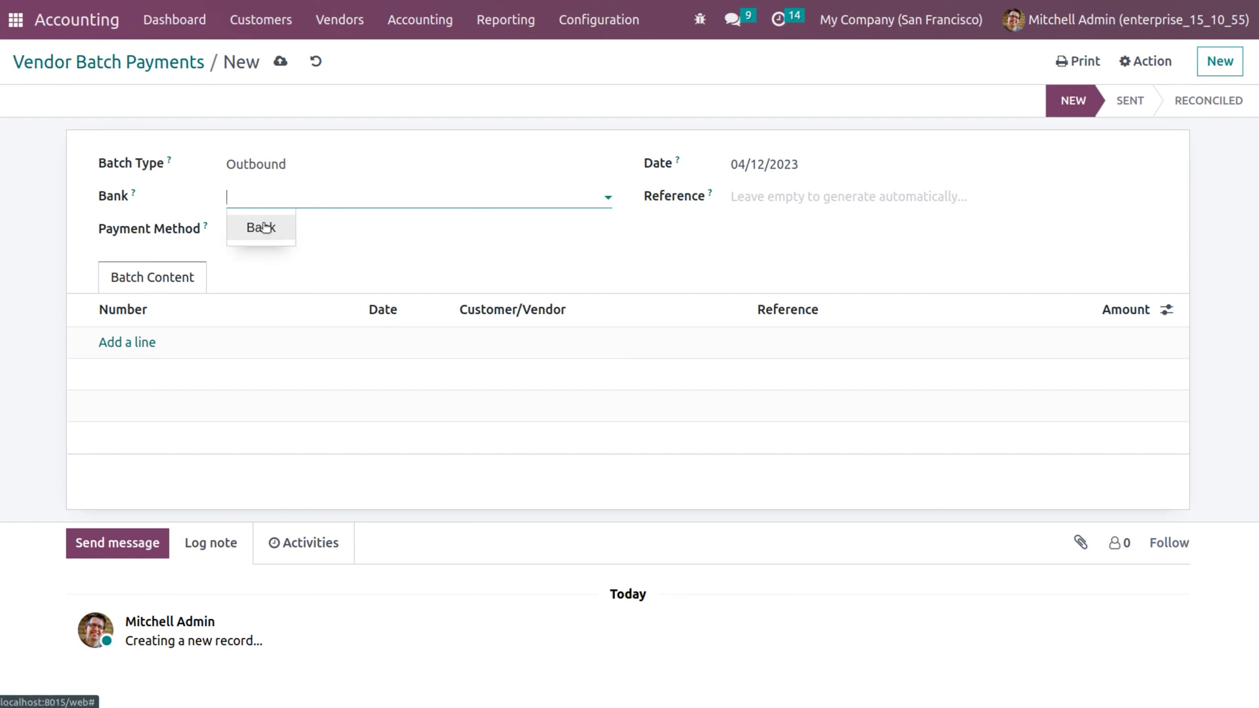
left_click(261, 224)
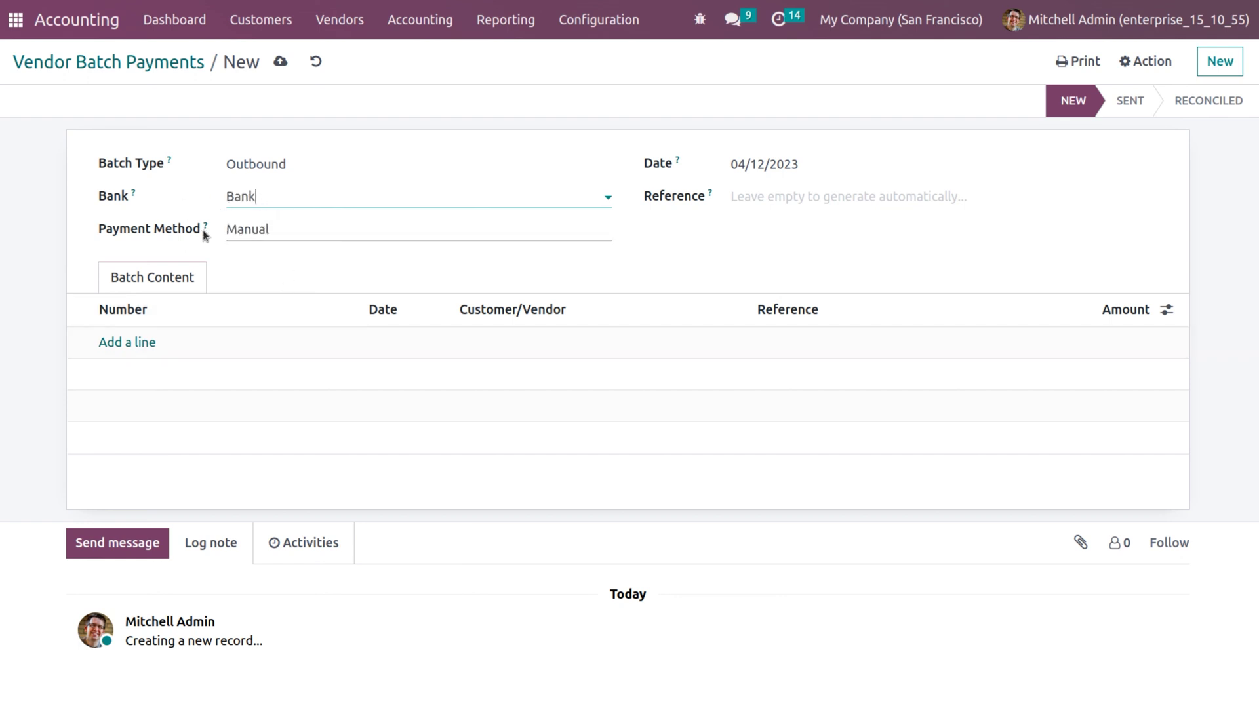
left_click(249, 235)
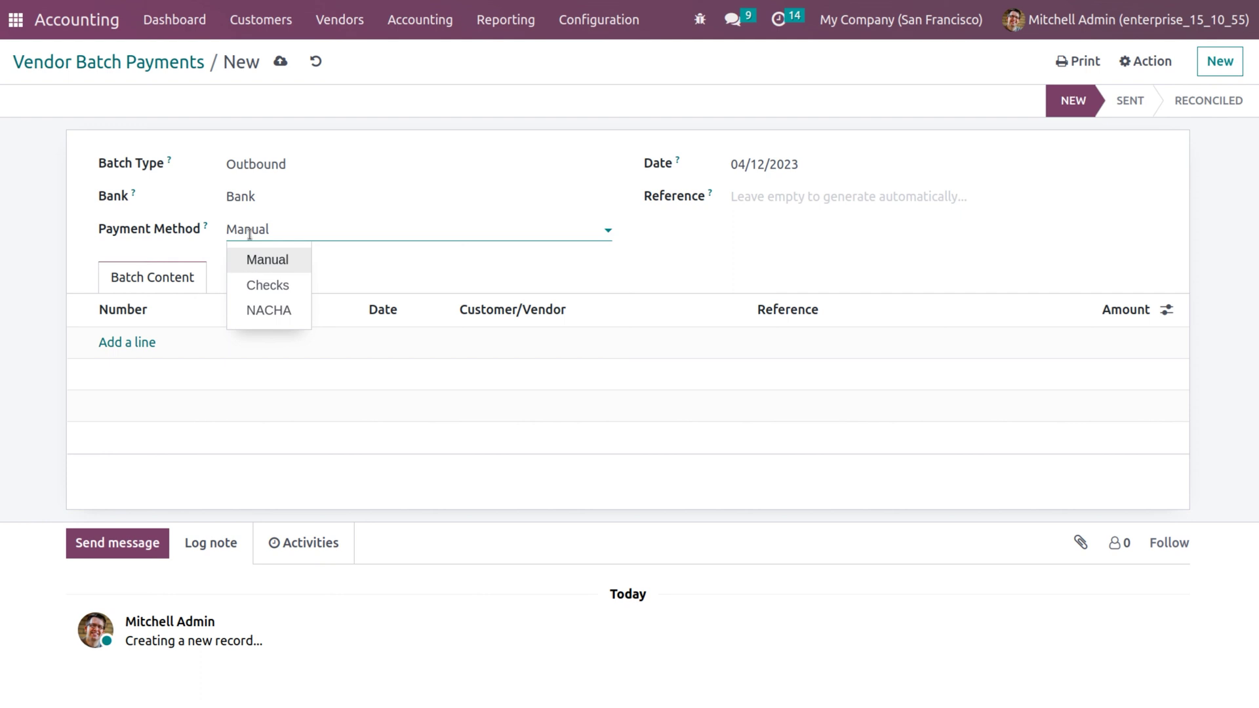
left_click(416, 126)
left_click(282, 63)
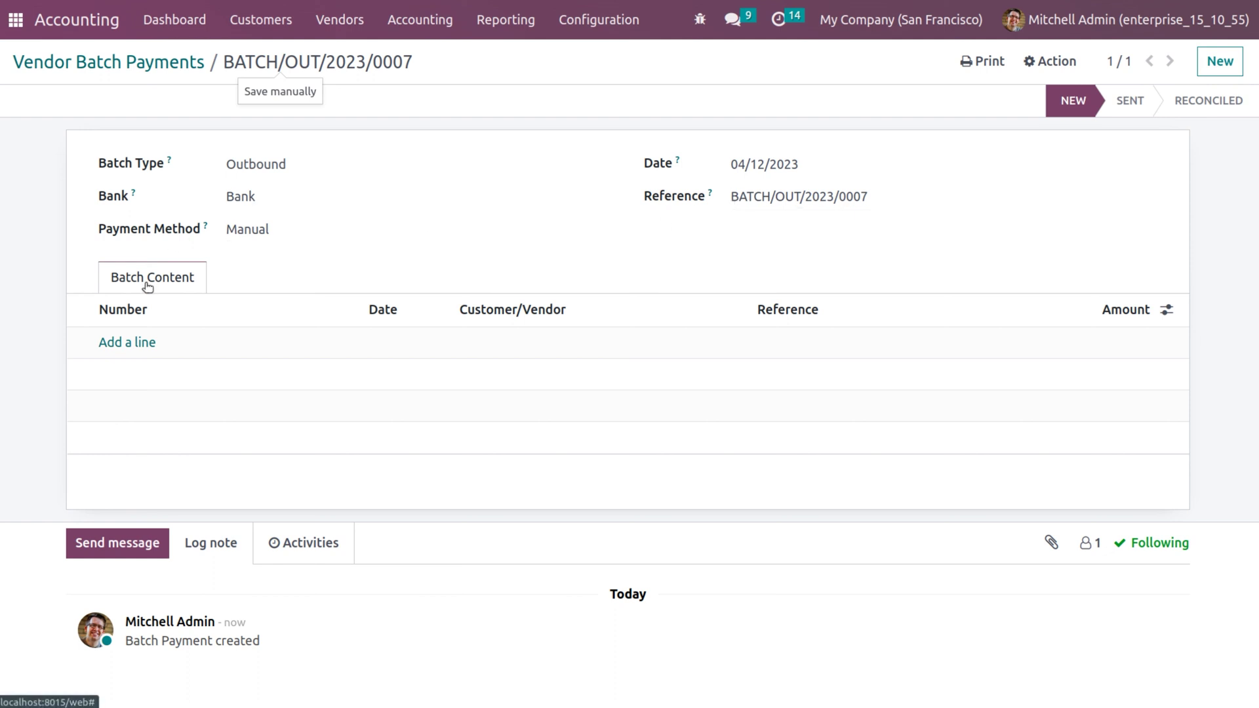
left_click(131, 347)
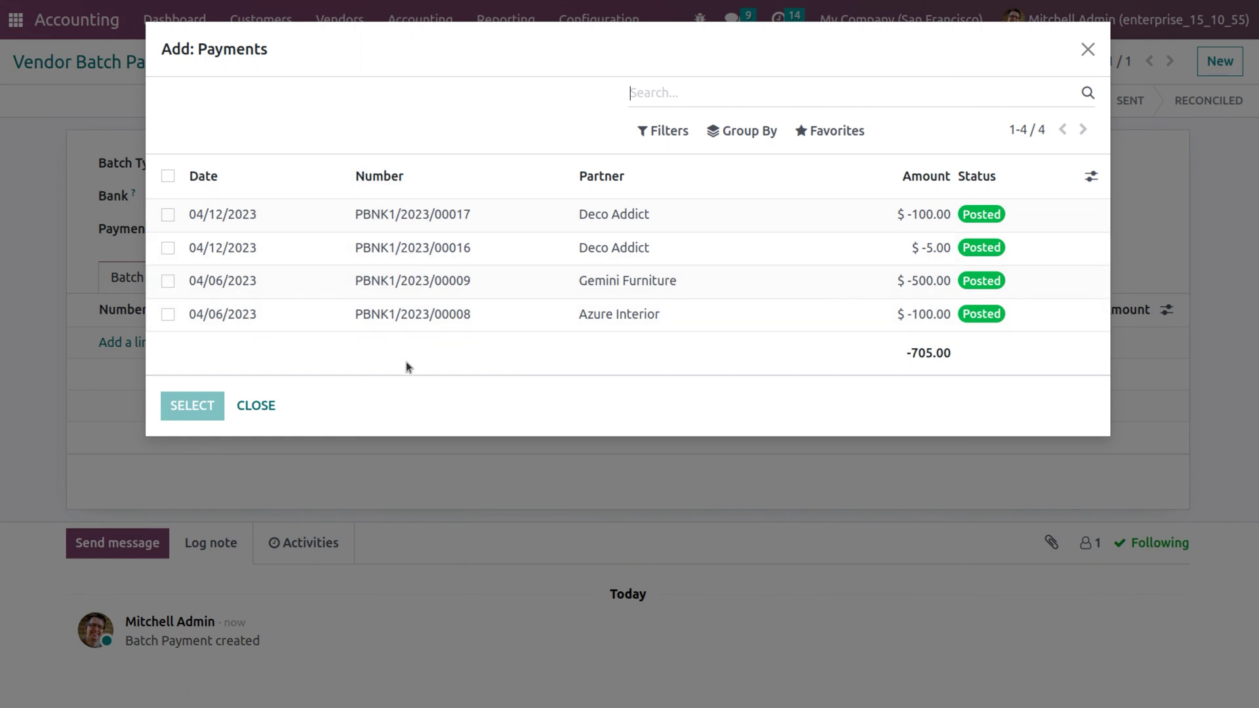
left_click(255, 405)
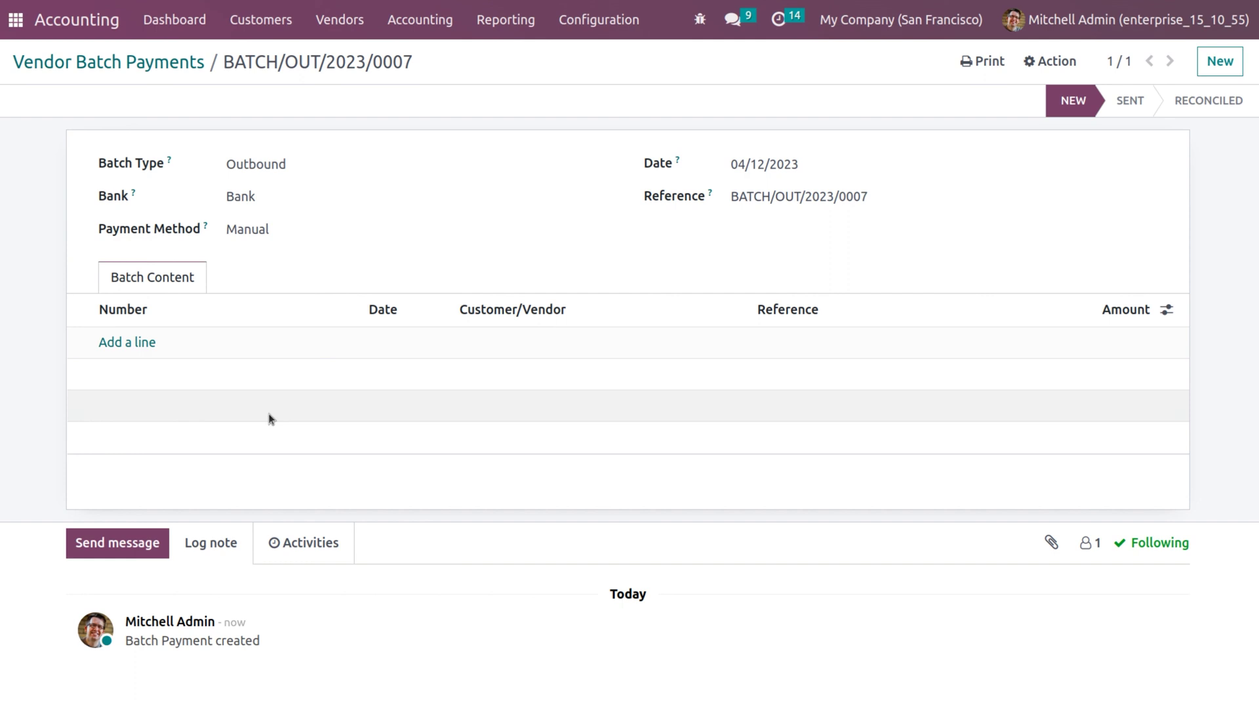
Step: Create a new vendor bill for AE Company with the bill date 04/12/2023
left_click(361, 27)
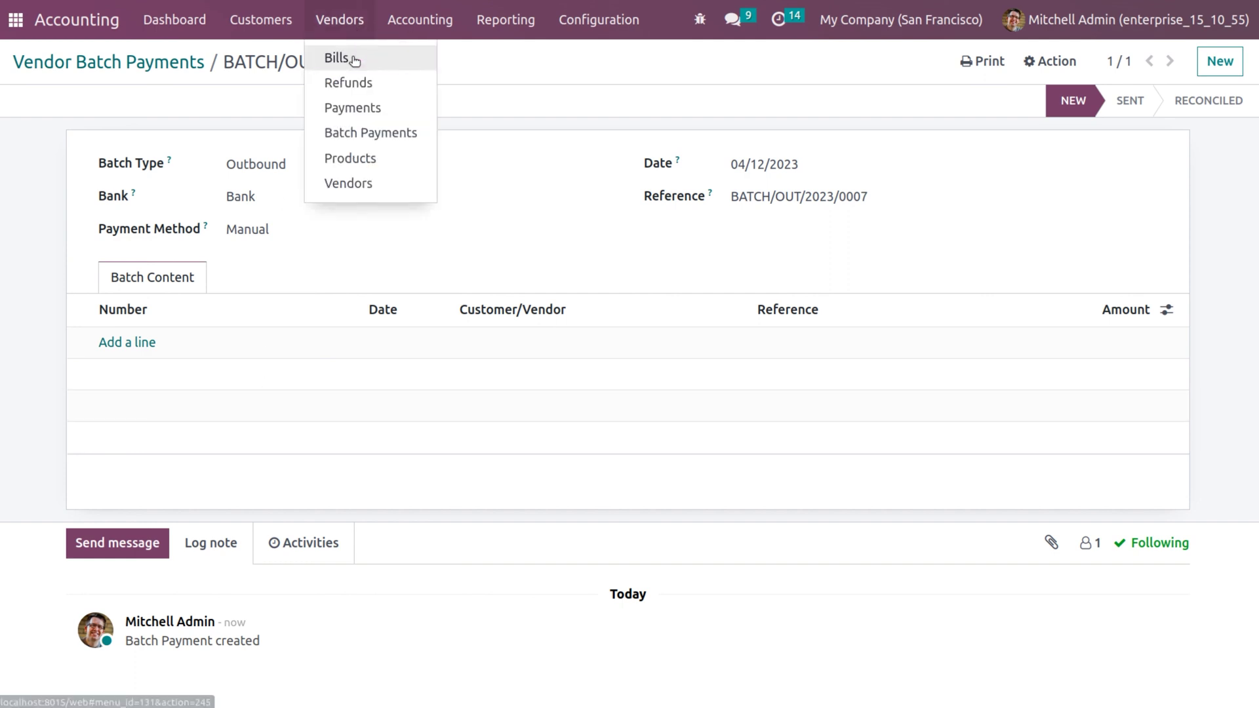
left_click(340, 57)
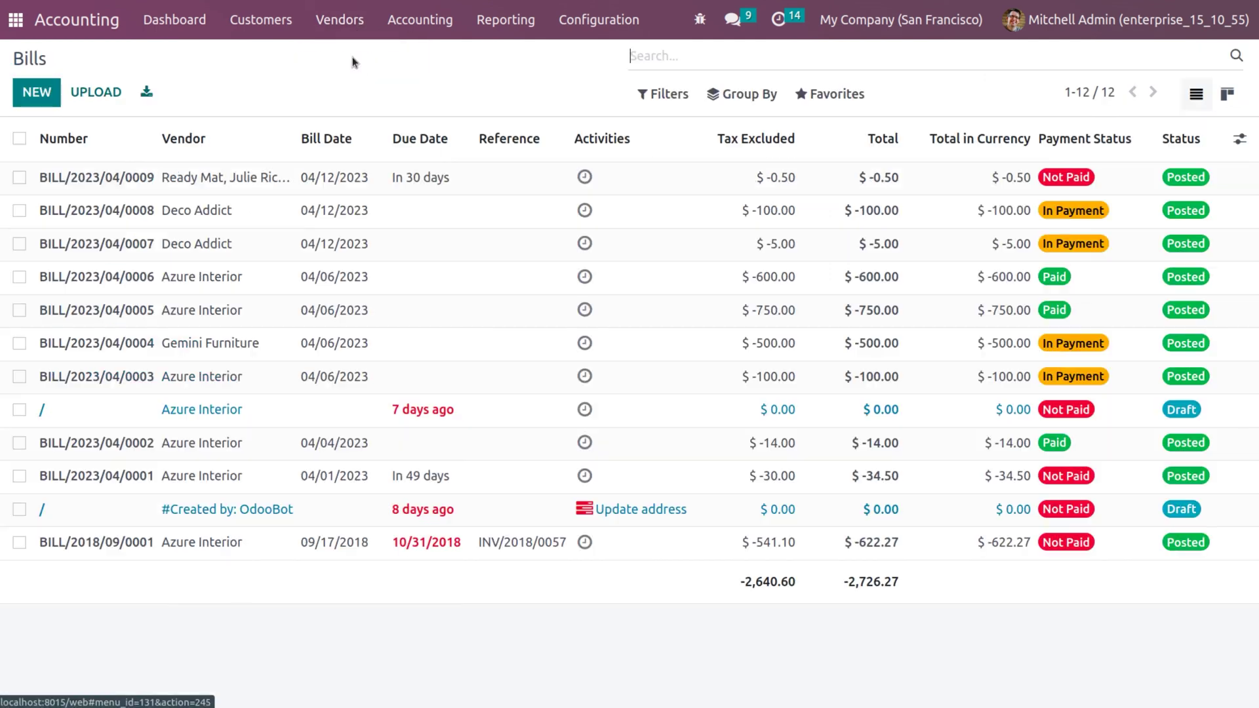
left_click(43, 94)
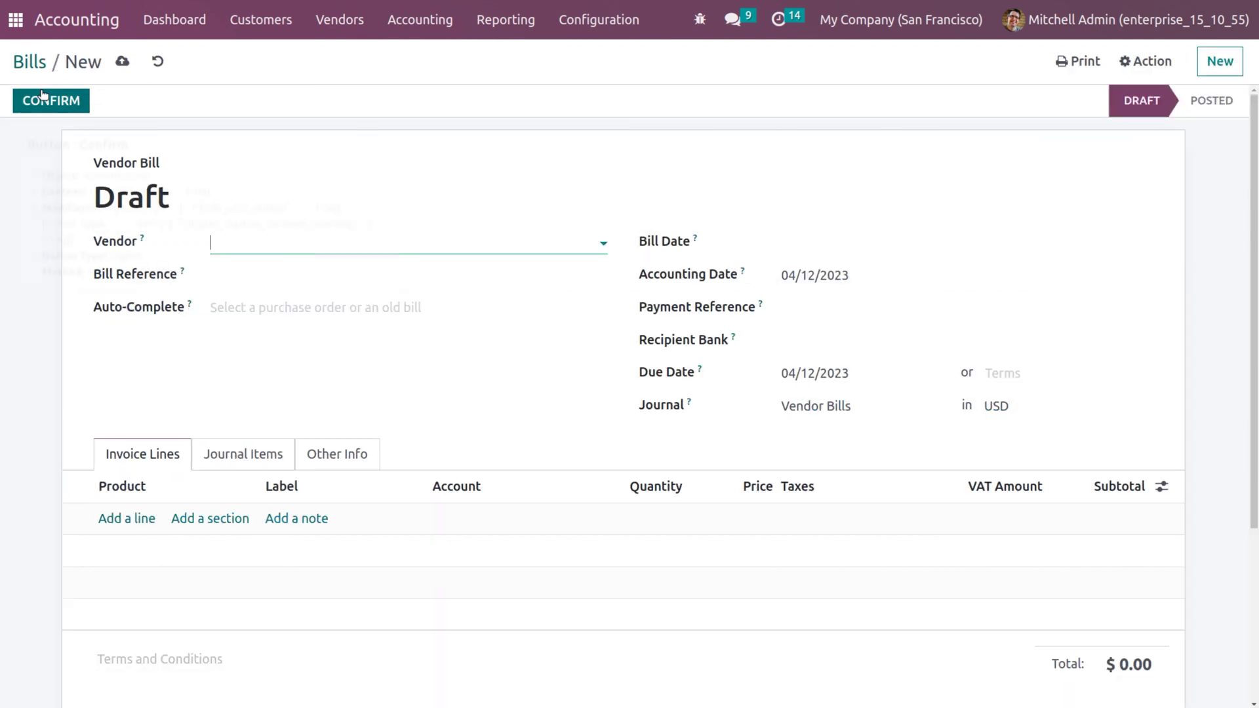
left_click(229, 241)
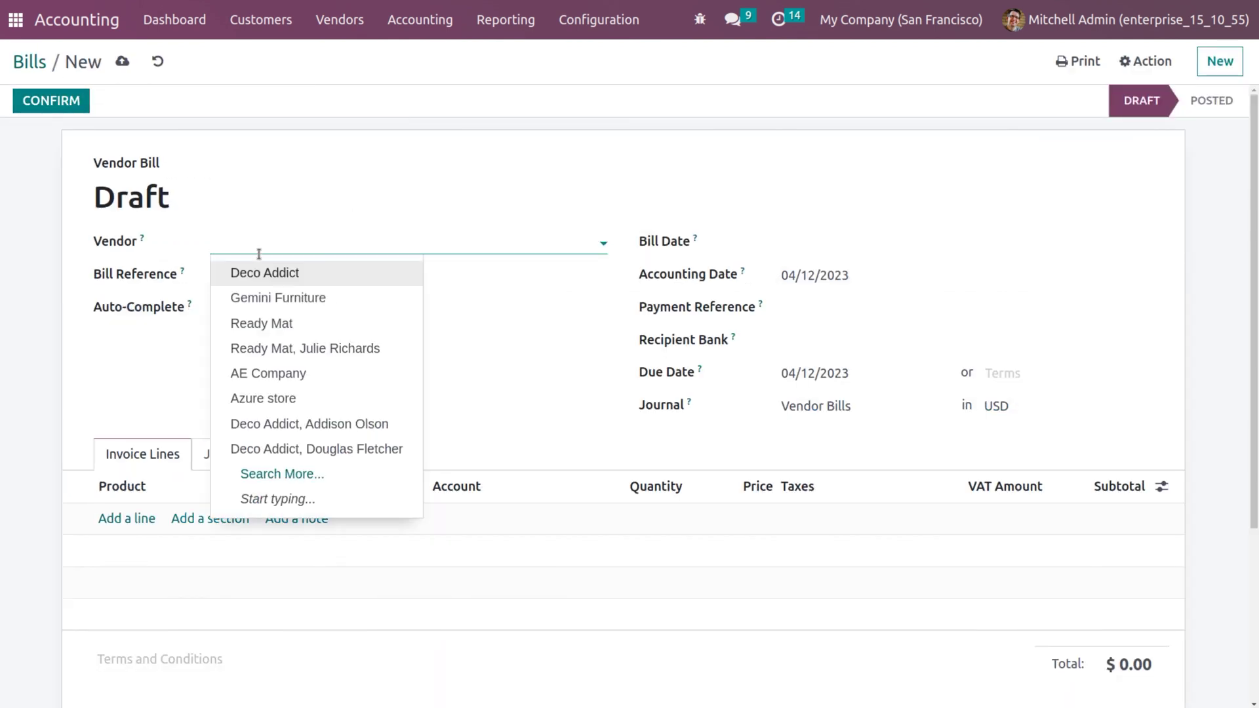
left_click(334, 386)
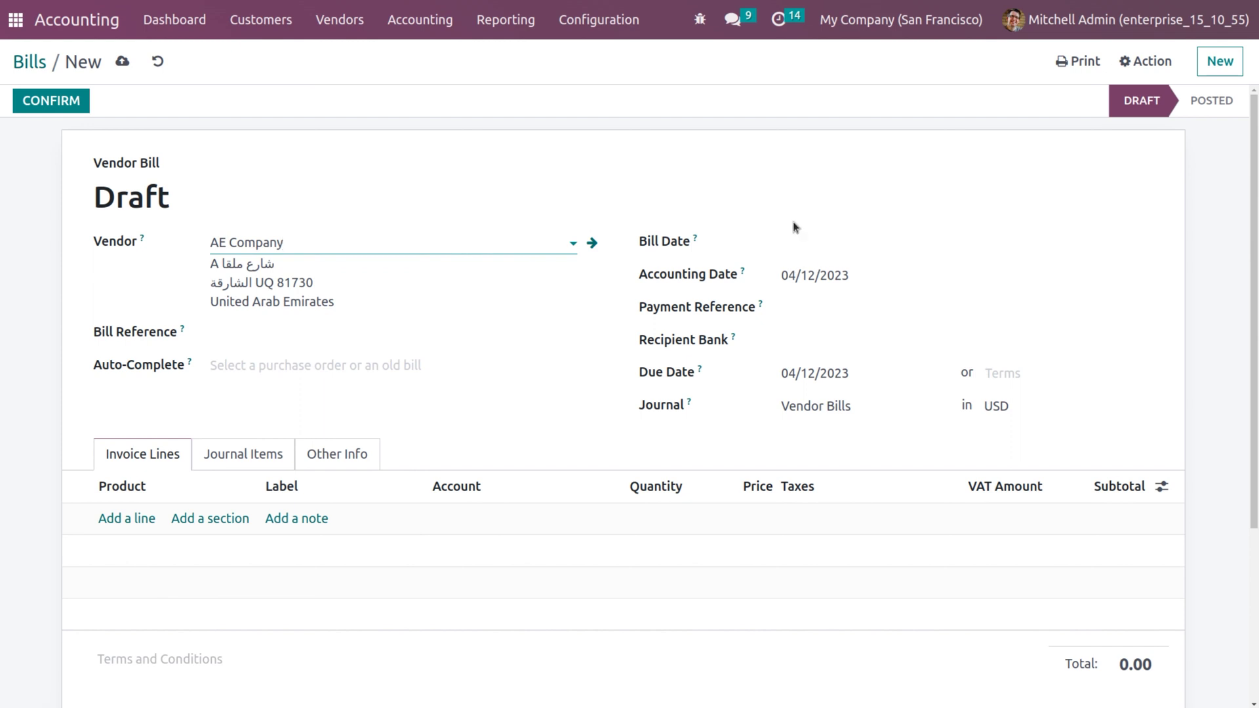
left_click(822, 245)
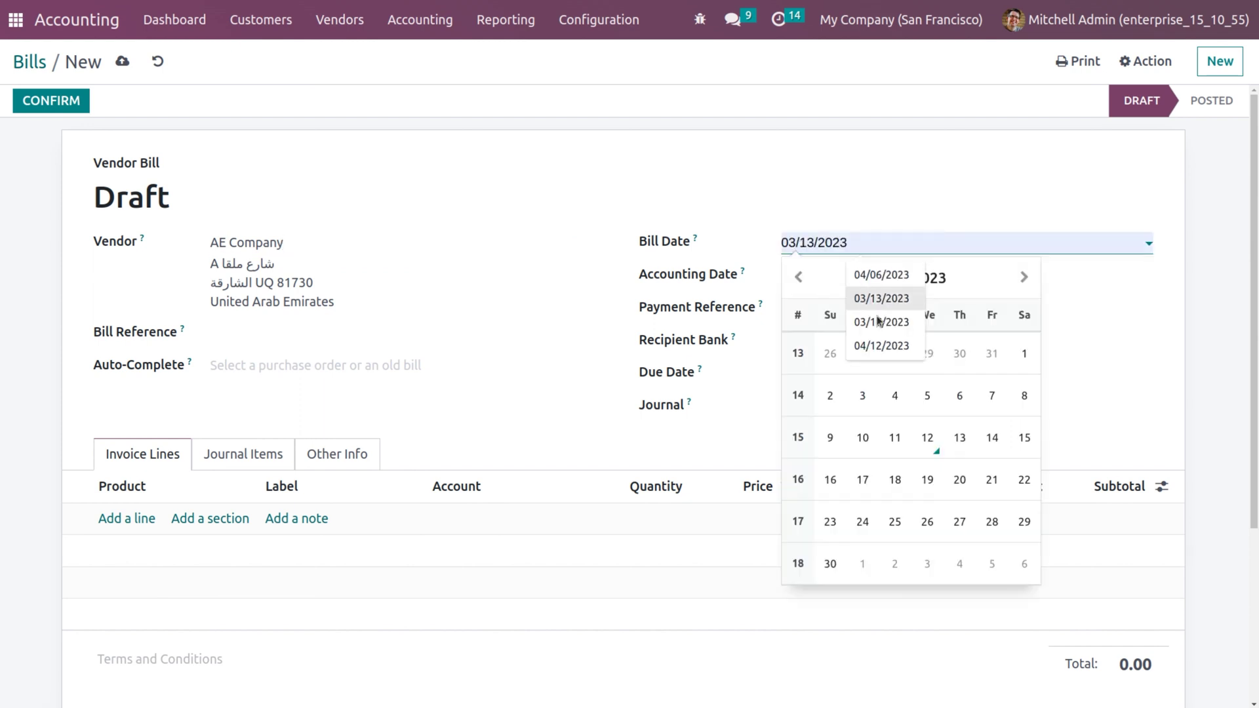
left_click(932, 438)
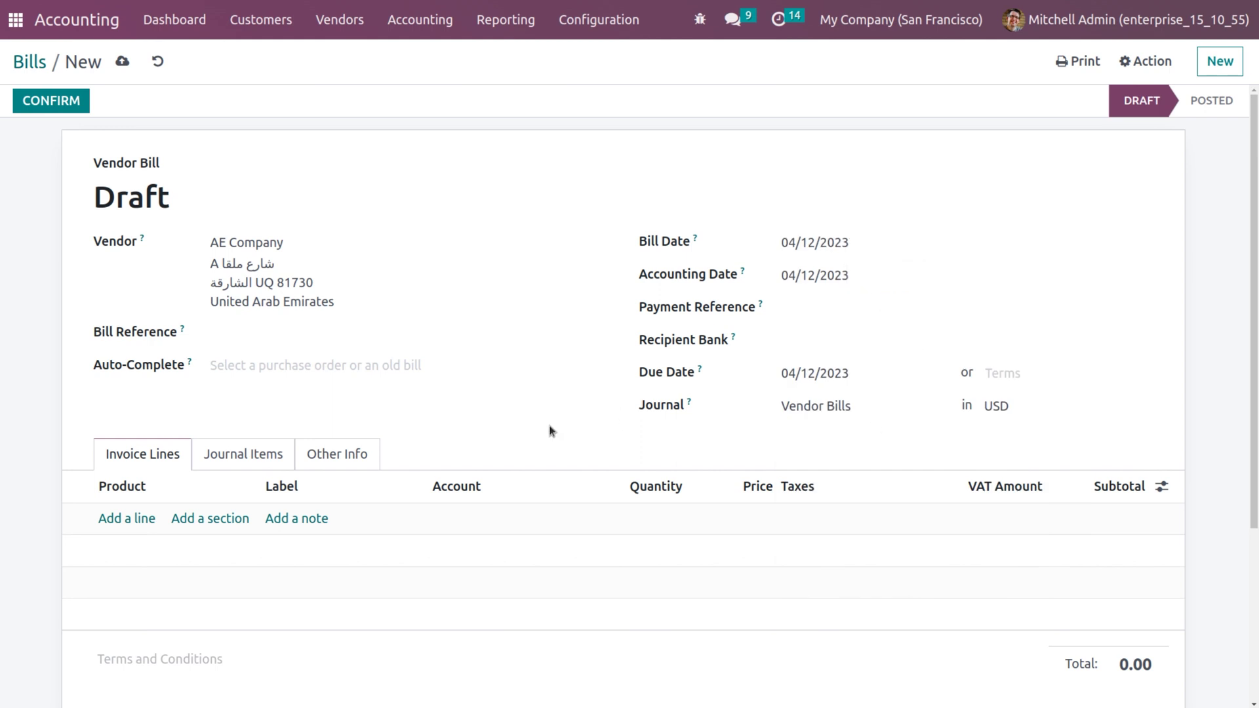
Step: Add a bill line for [DESK0006] Customizable Desk (Custom, Black) priced at 700 and remove its Purchase Tax 15%
left_click(130, 520)
left_click(129, 519)
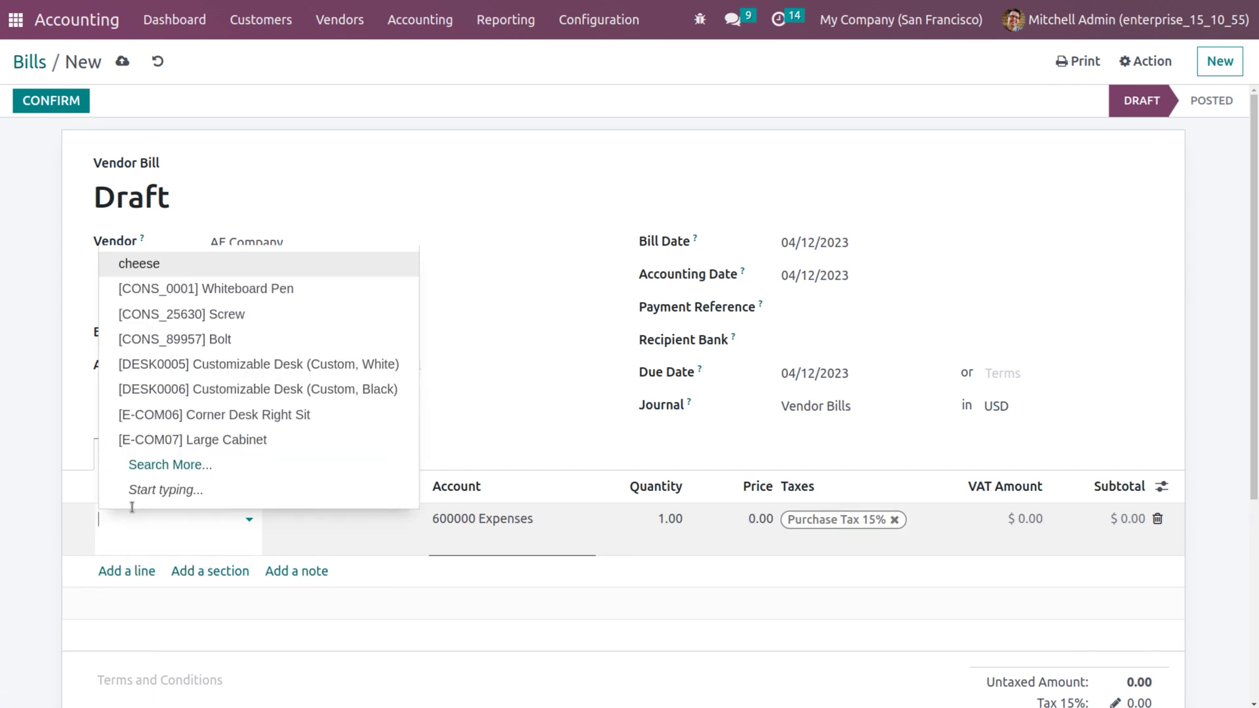
left_click(272, 390)
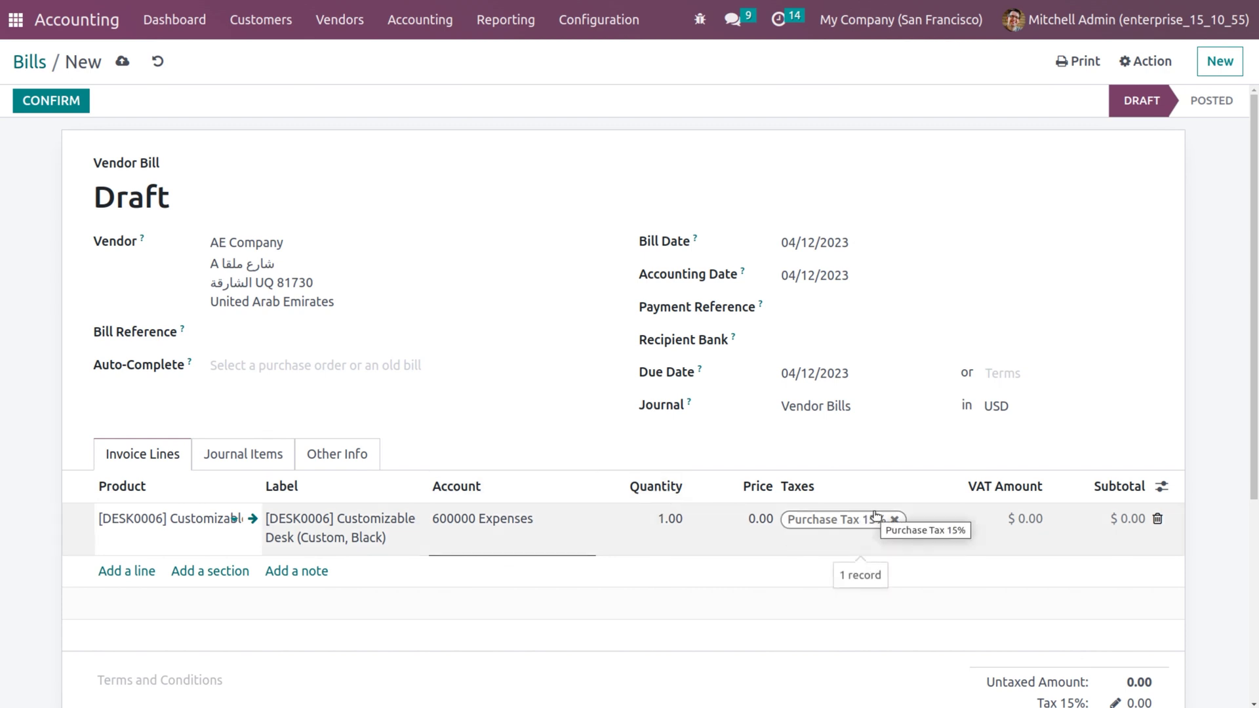
left_click(894, 519)
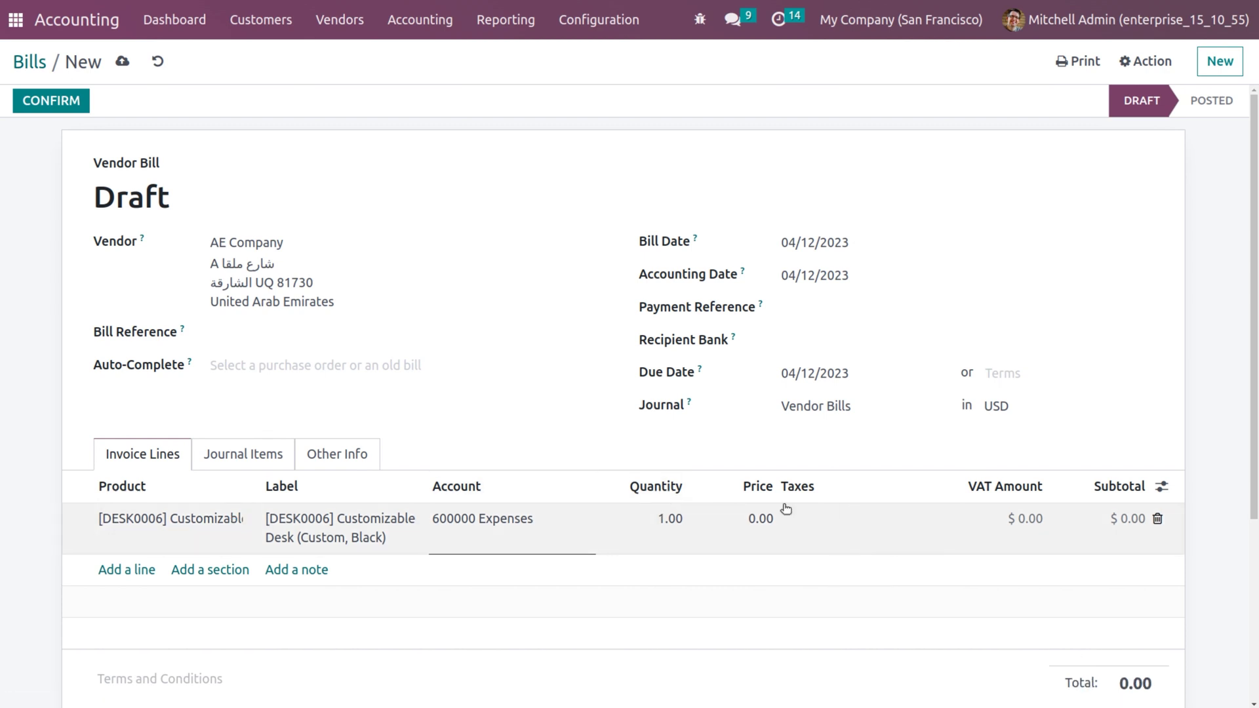
left_click(755, 517)
type("7")
left_click(497, 269)
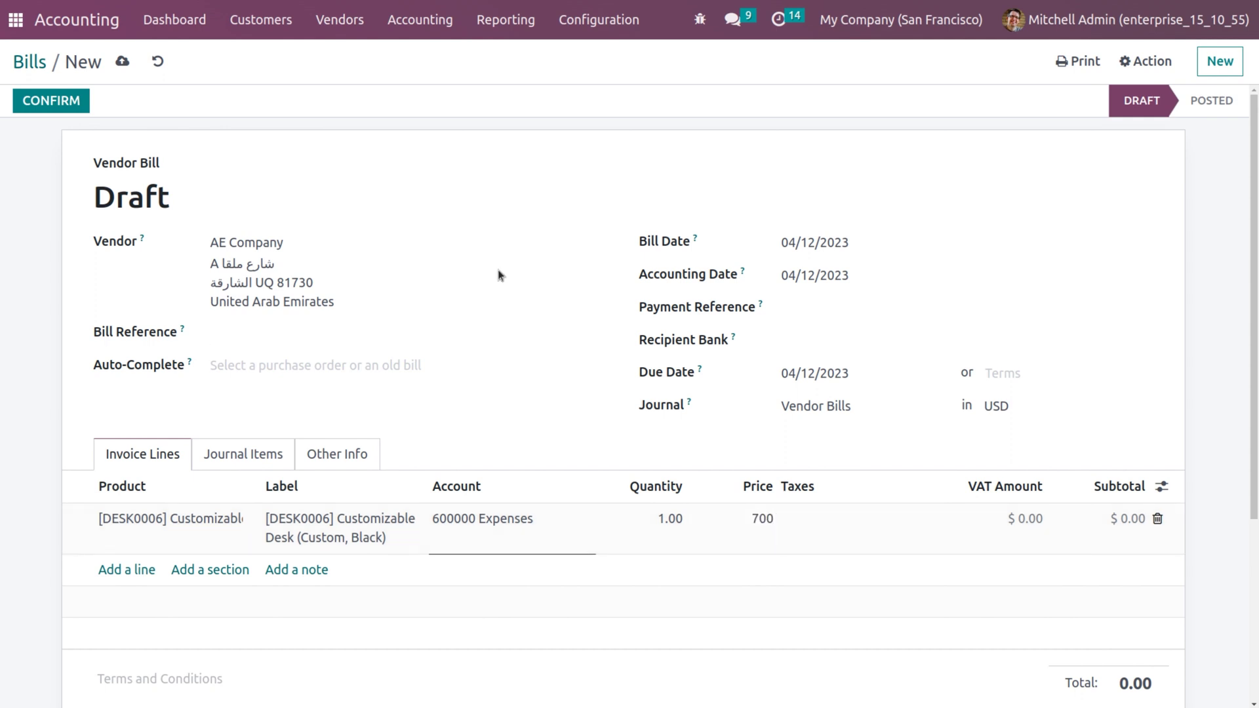
Step: Confirm the AE Company bill and register its $700.00 payment through the Bank journal with the Manual method
left_click(52, 106)
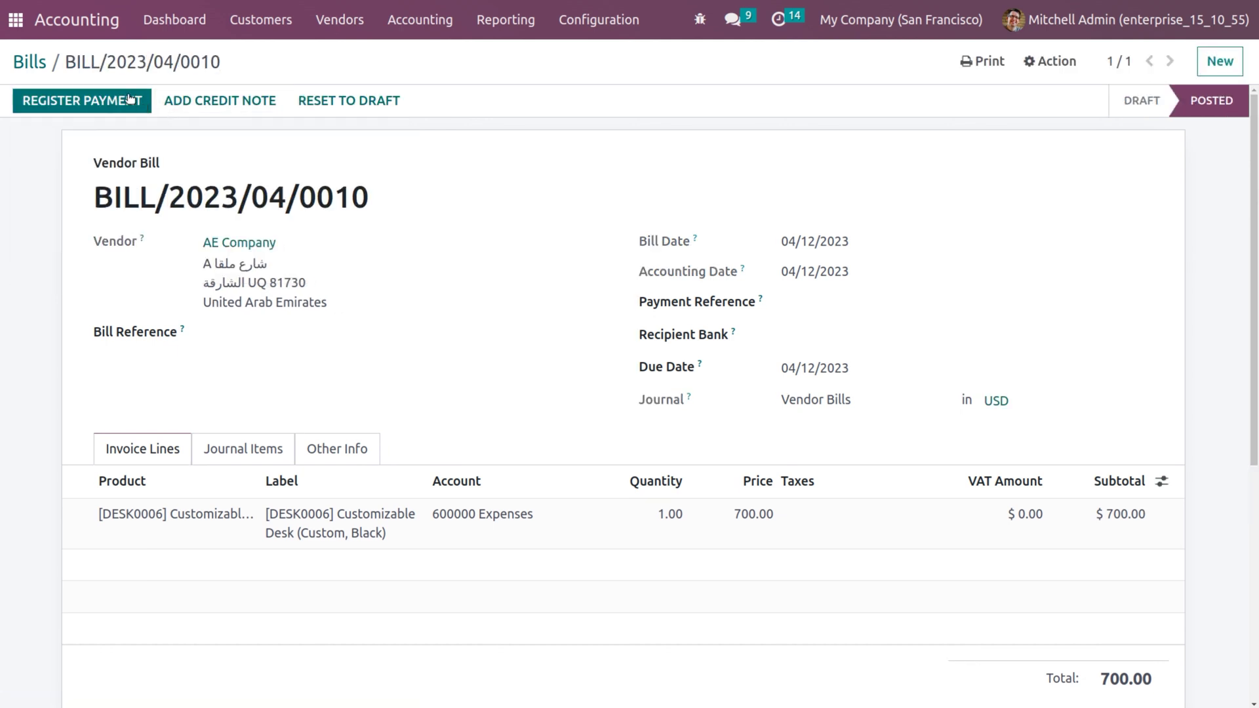
left_click(131, 100)
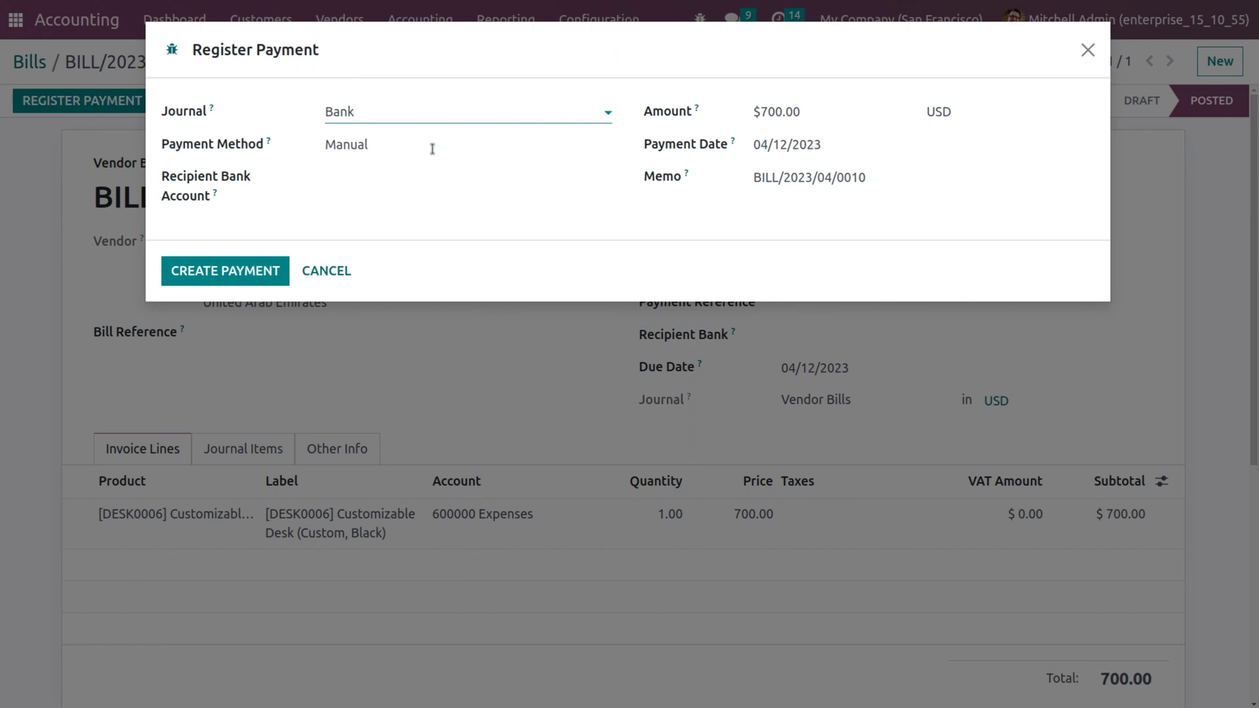
left_click(249, 278)
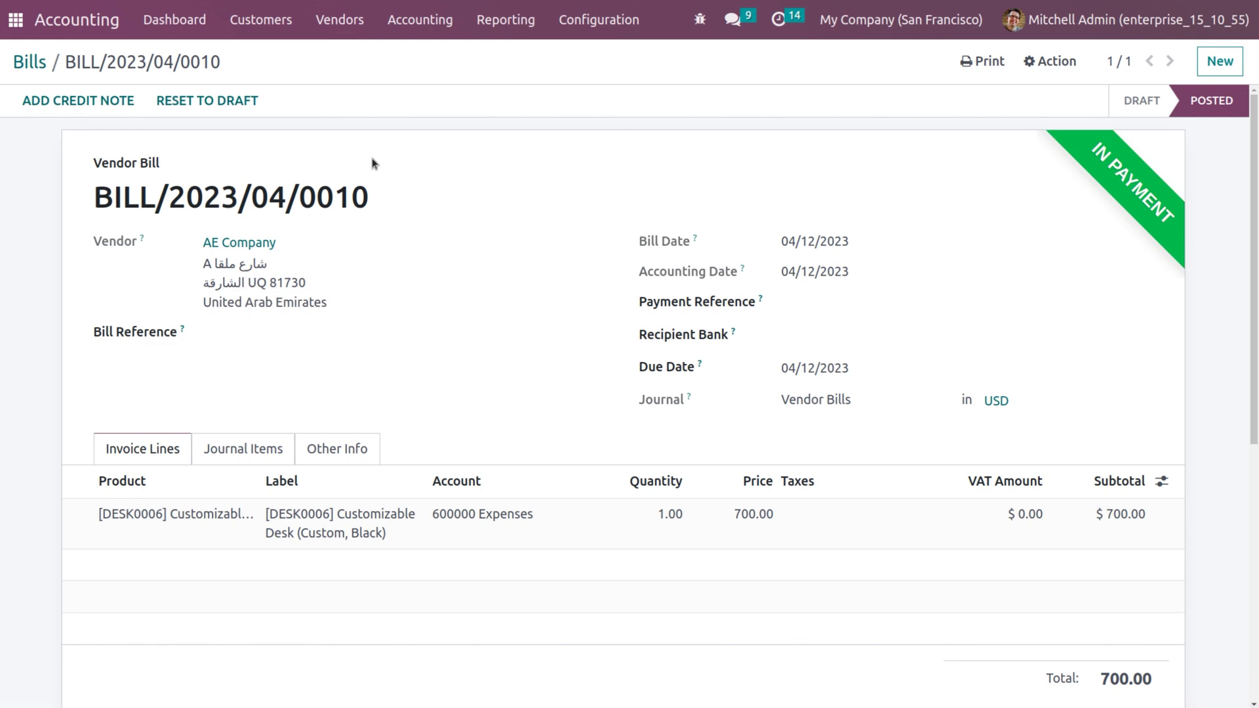
Step: Add the two Deco Addict payments PBNK1/2023/00017 and PBNK1/2023/00016 to vendor batch BATCH/OUT/2023/0007, then save and validate it
left_click(328, 19)
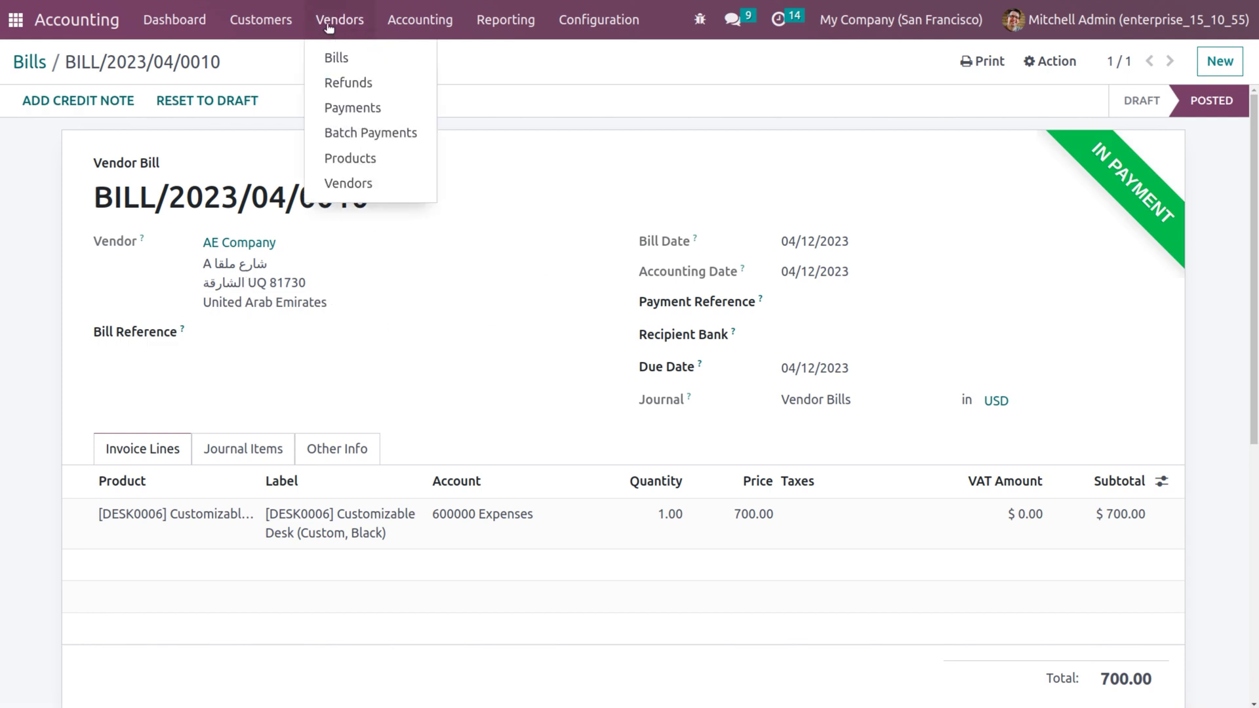
left_click(385, 136)
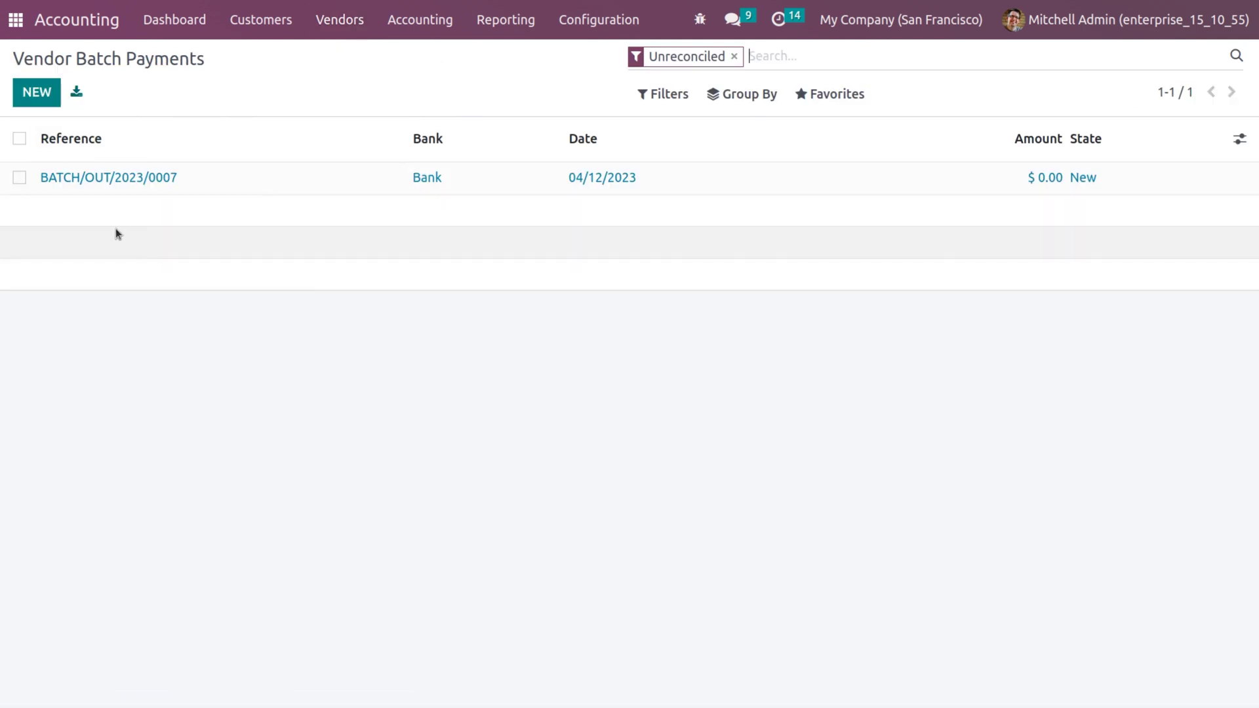
left_click(121, 190)
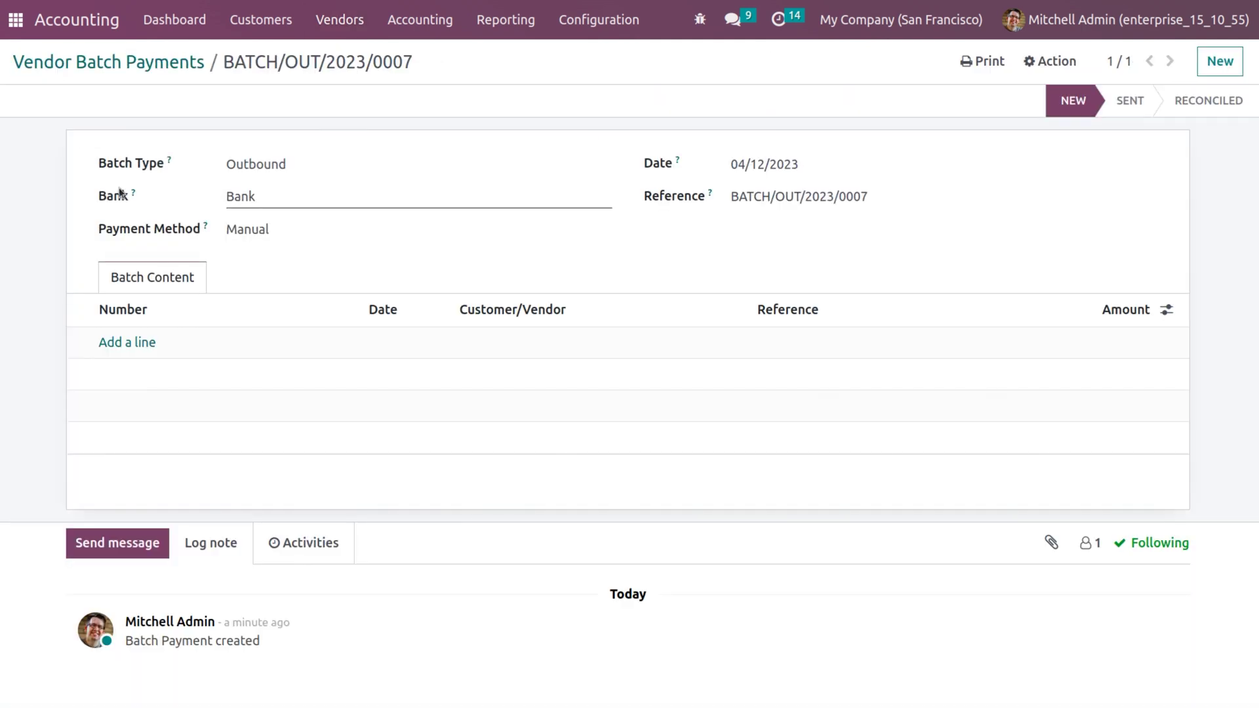
left_click(128, 347)
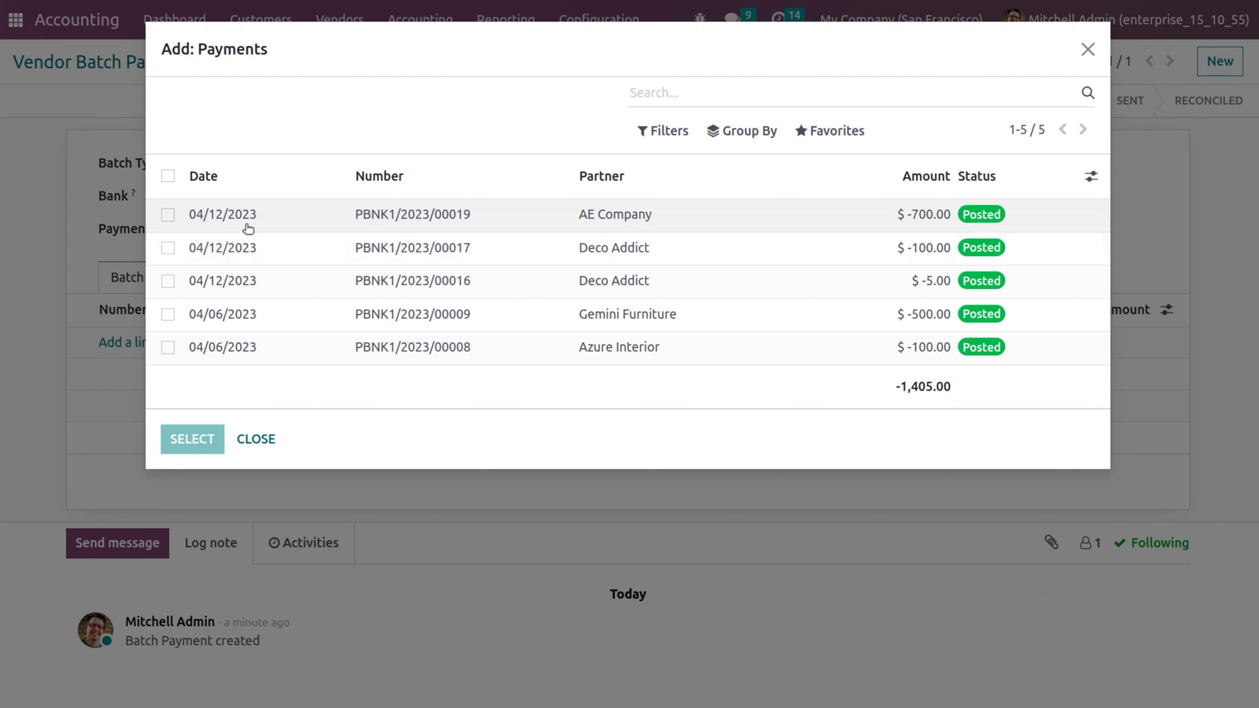
left_click(168, 249)
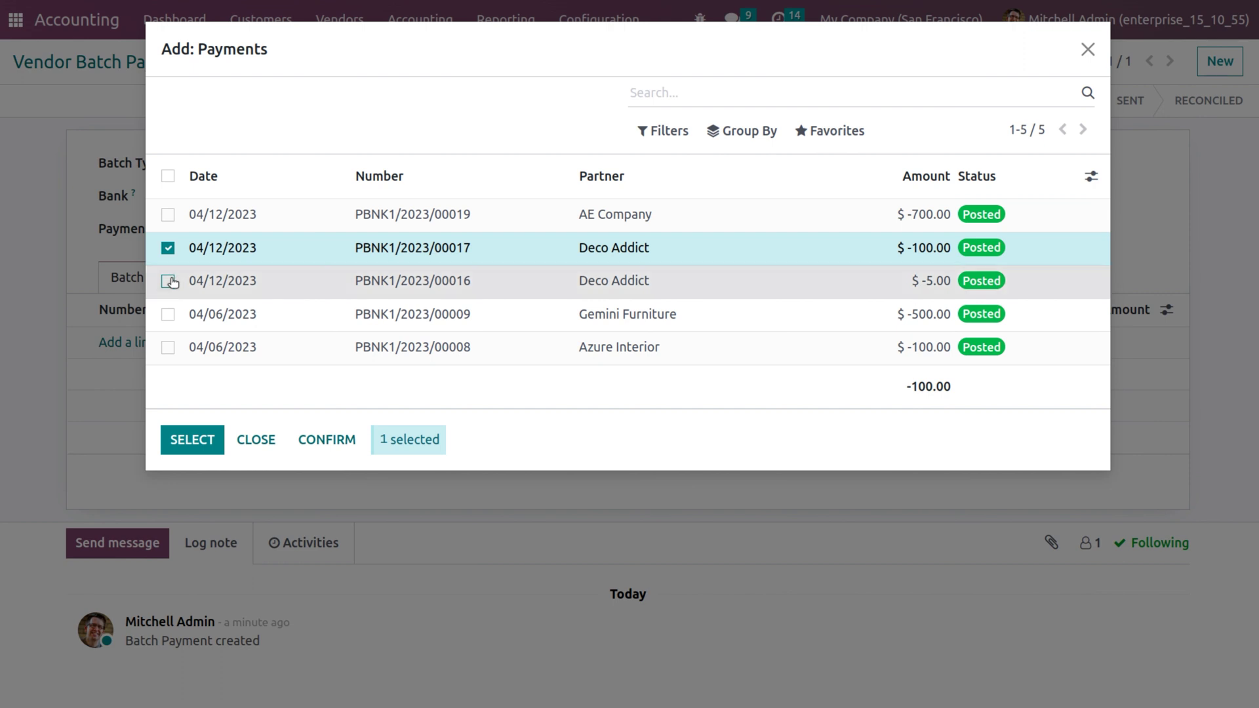
left_click(168, 281)
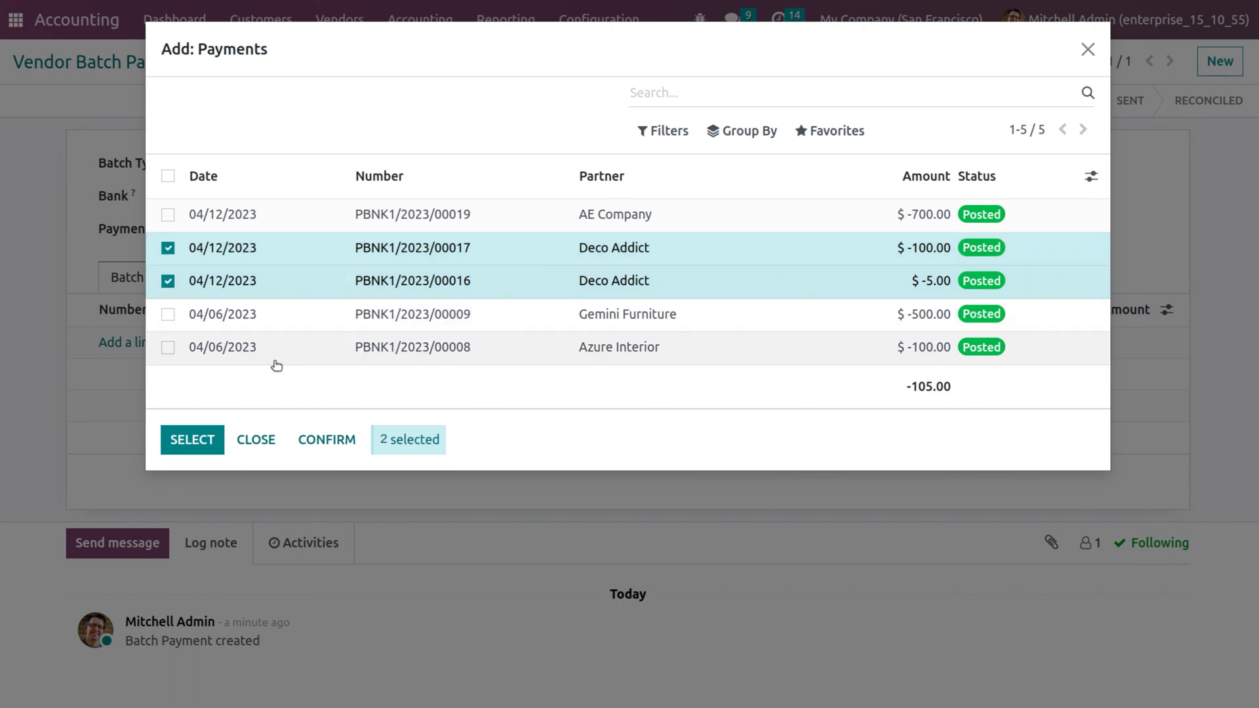
left_click(198, 436)
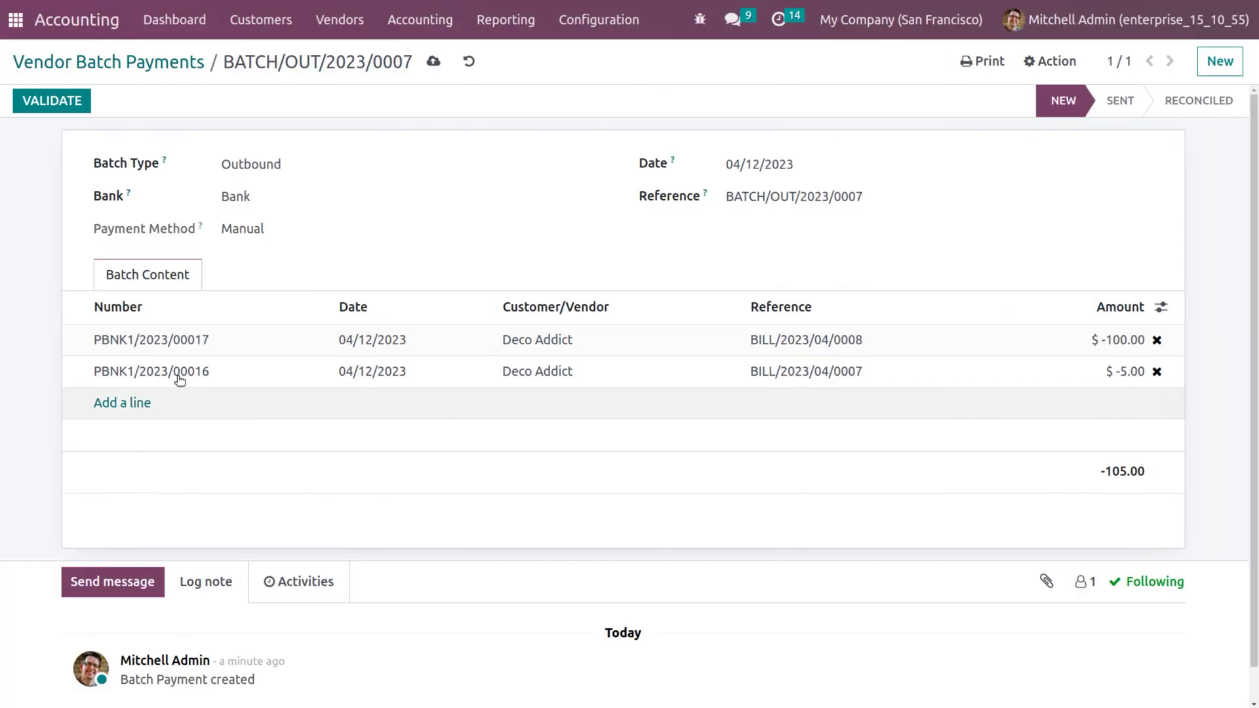
left_click(437, 60)
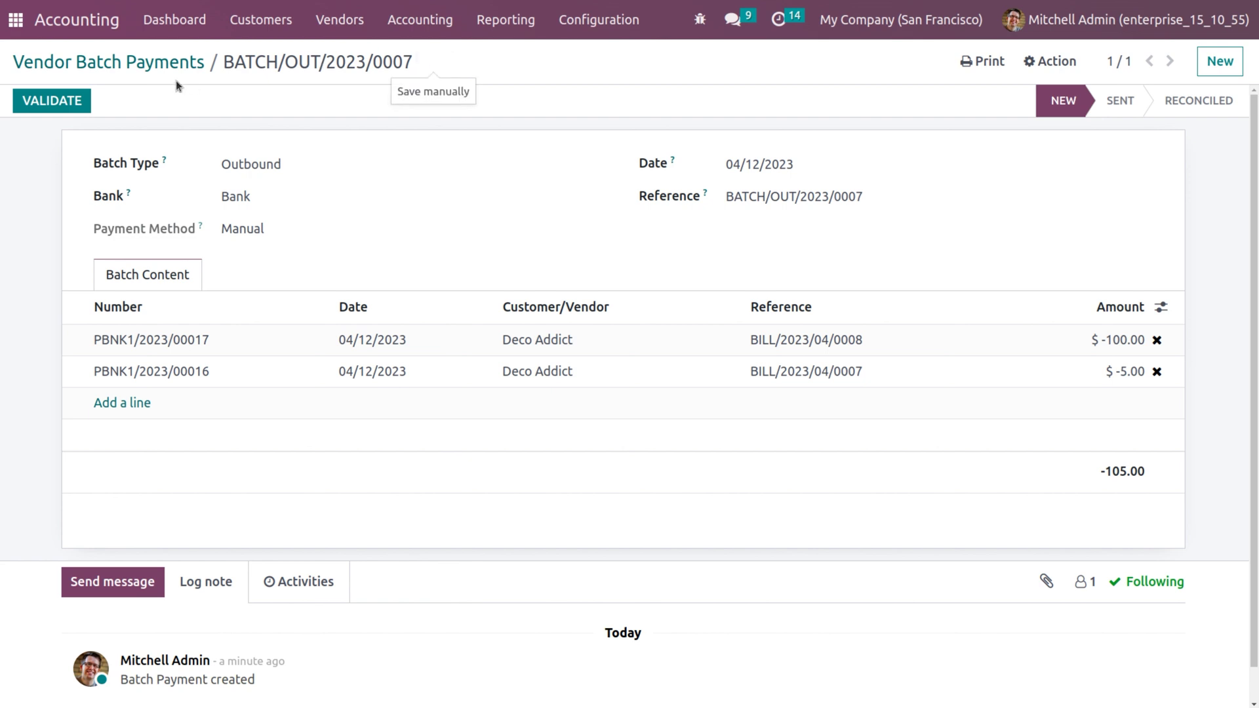
left_click(61, 101)
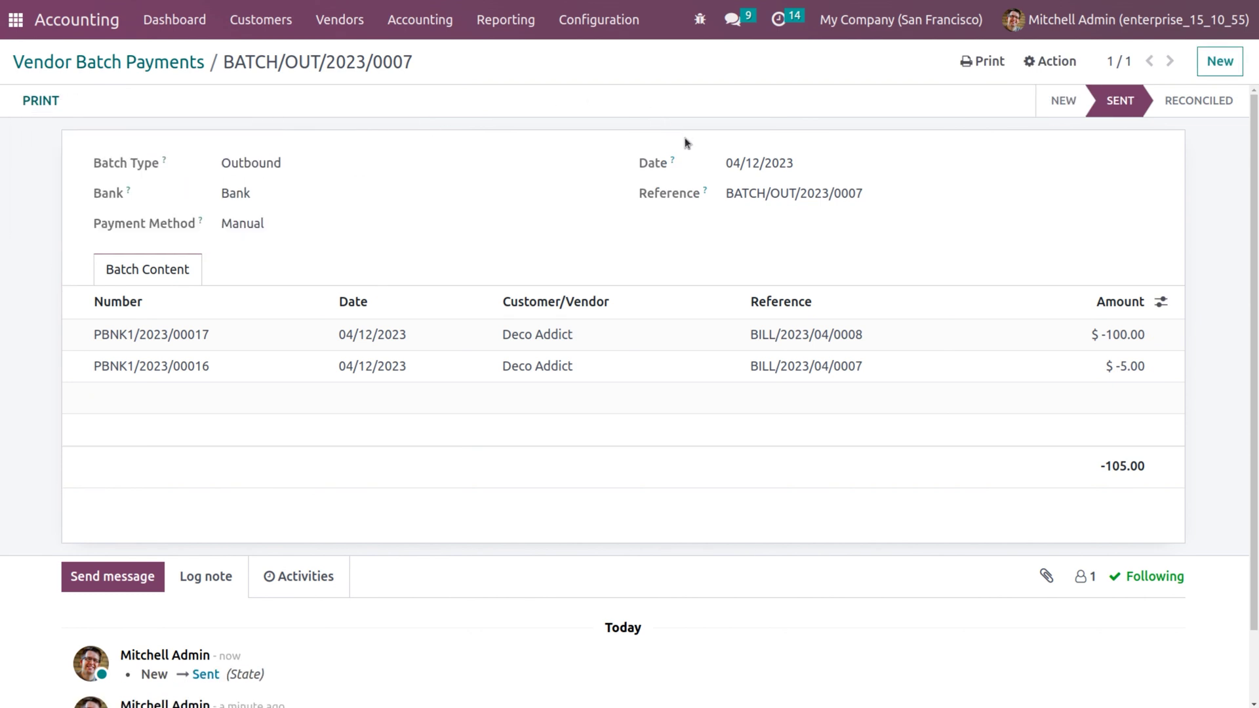
Step: Copy the reference BATCH/OUT/2023/0007 from the list of vendor batch payments
left_click(185, 34)
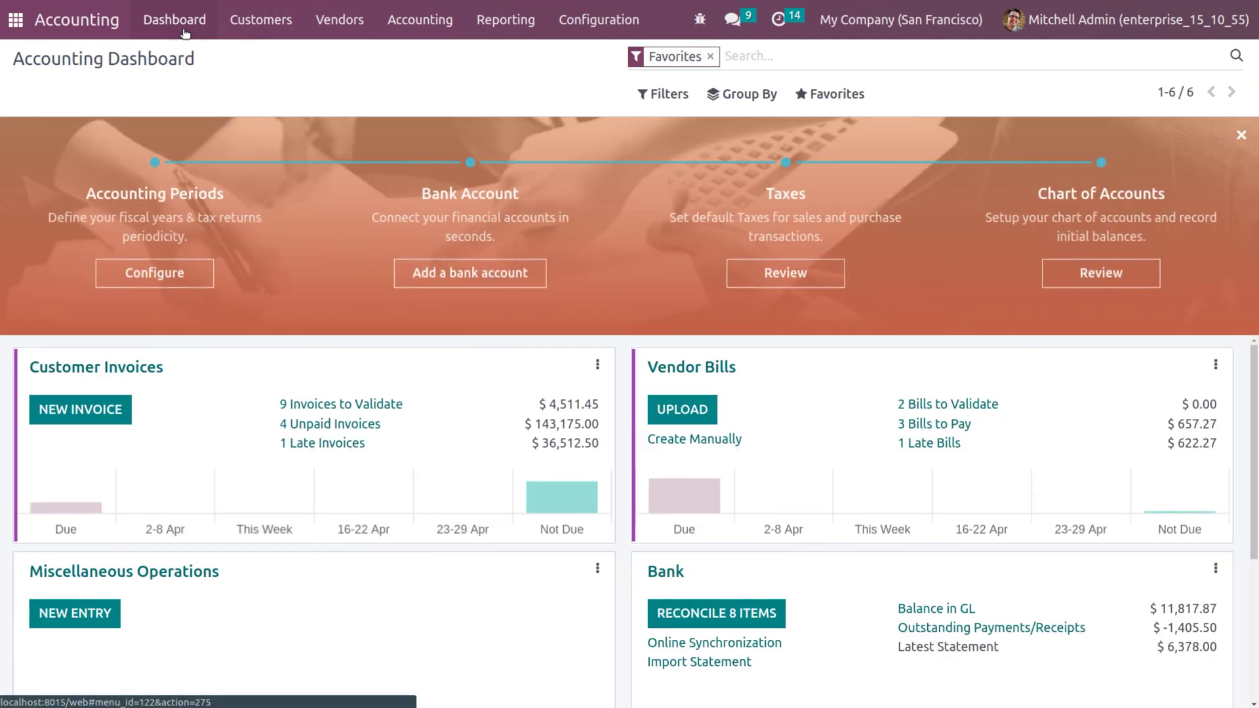
left_click(339, 23)
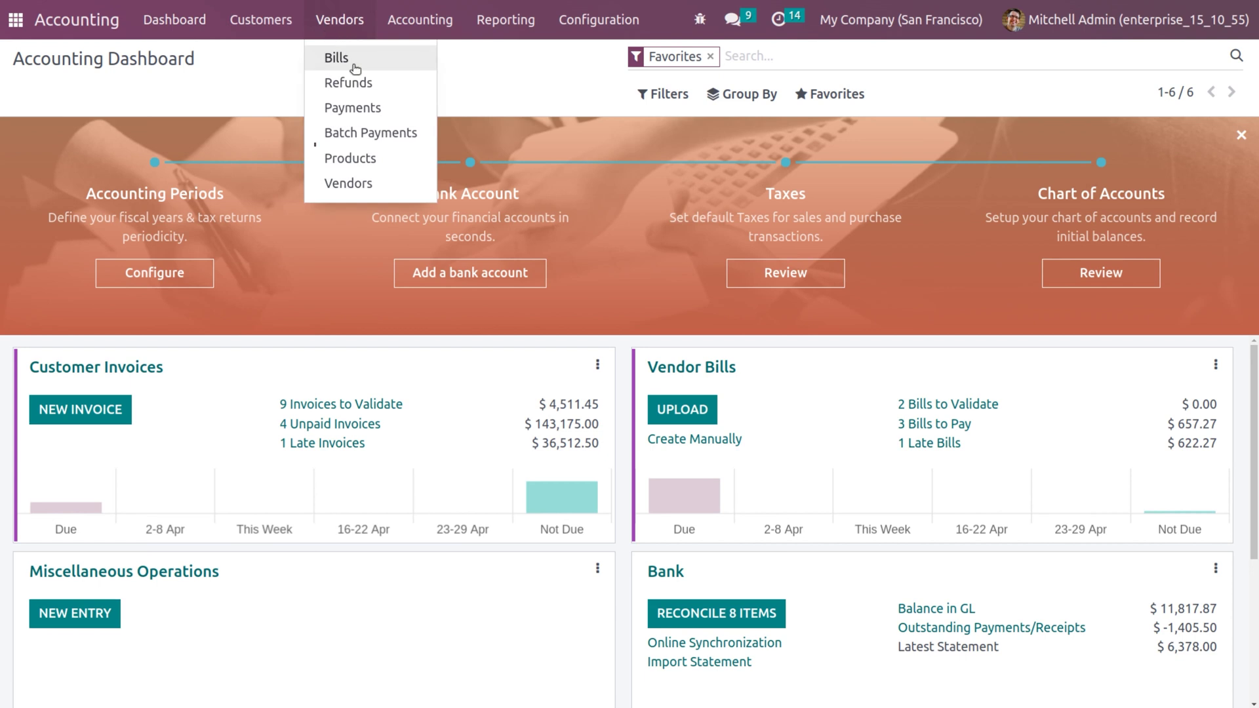
left_click(390, 131)
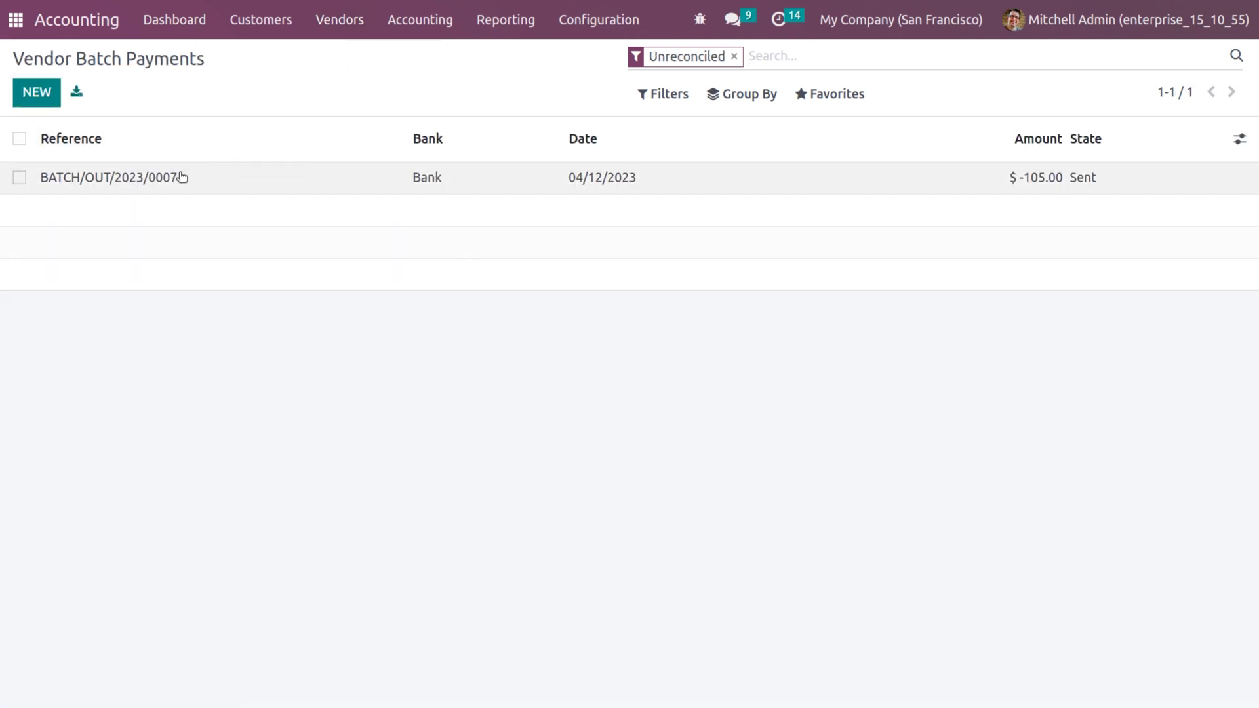
left_click_drag(177, 178, 33, 180)
key("ctrl+c")
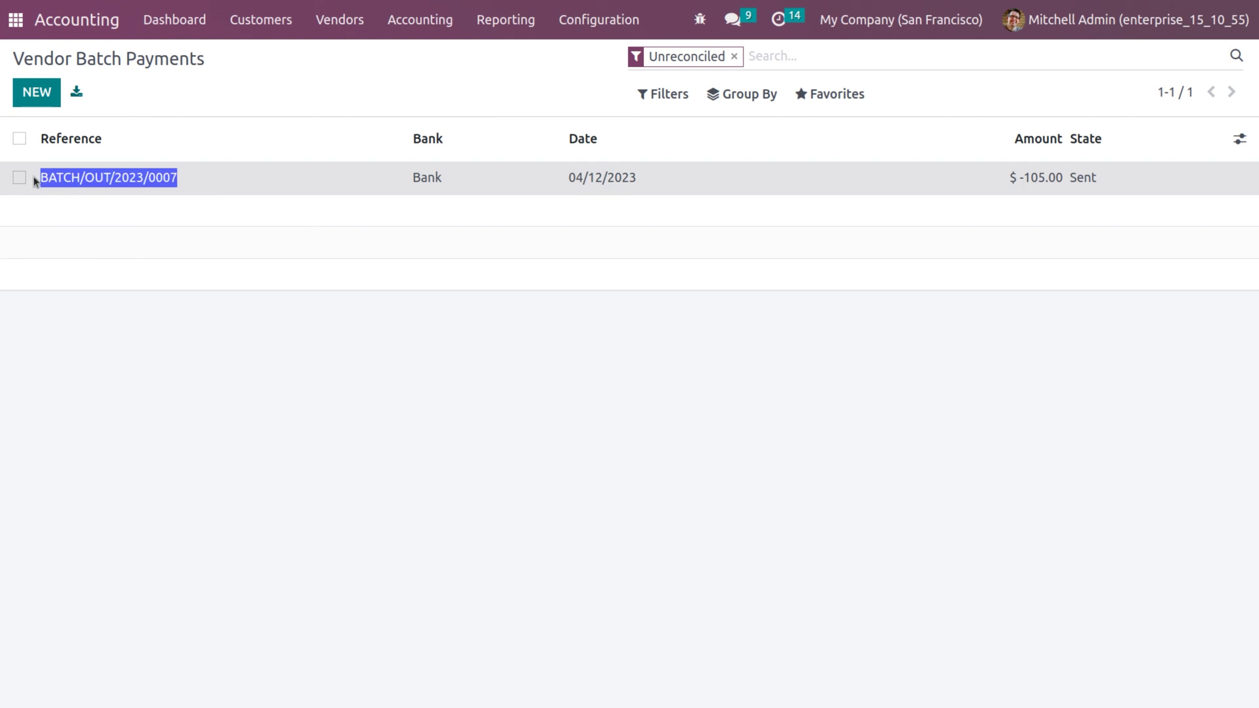
Step: Add a Bank journal transaction labelled BATCH/OUT/2023/0007 with an amount of -105 in the bank reconciliation and save it
left_click(175, 20)
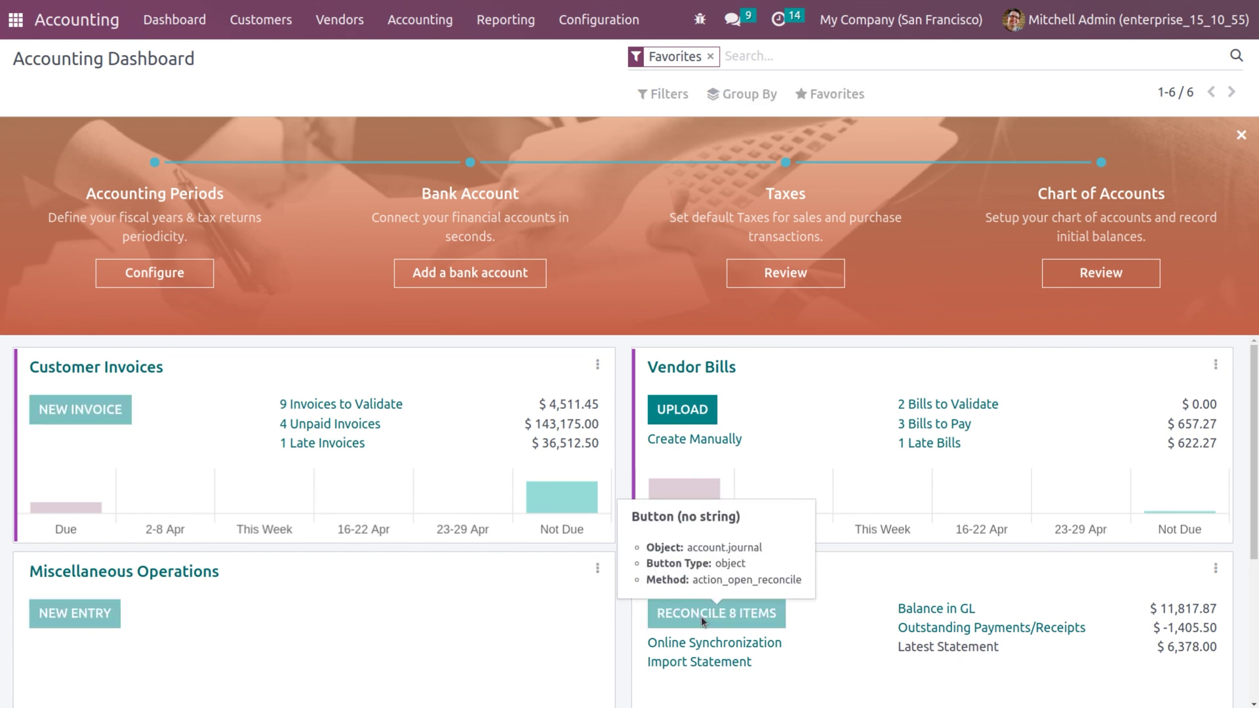
left_click(702, 617)
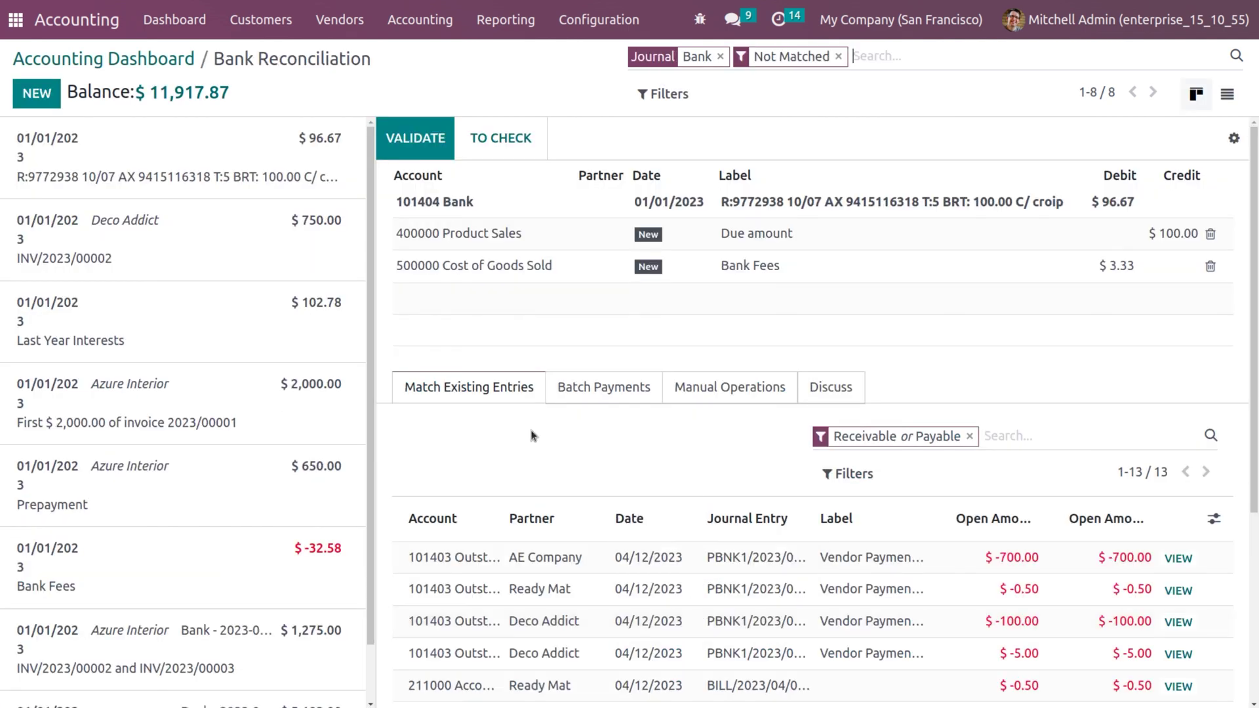
left_click(55, 98)
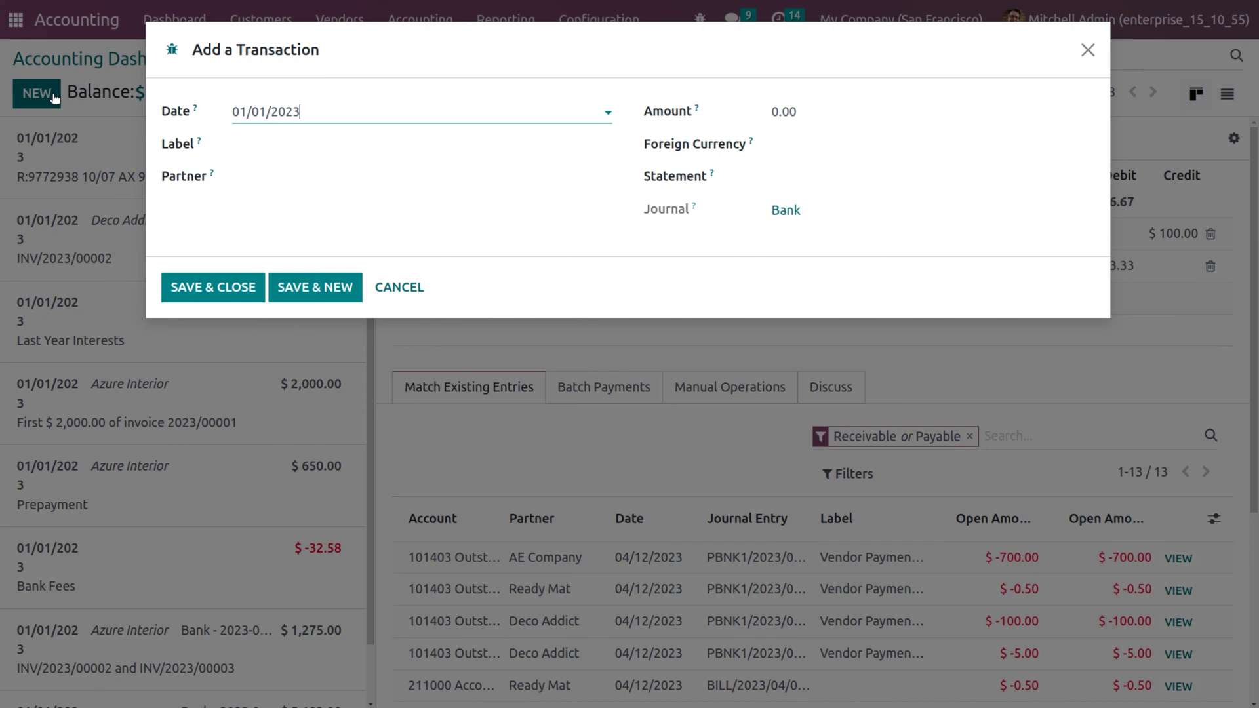
left_click(295, 150)
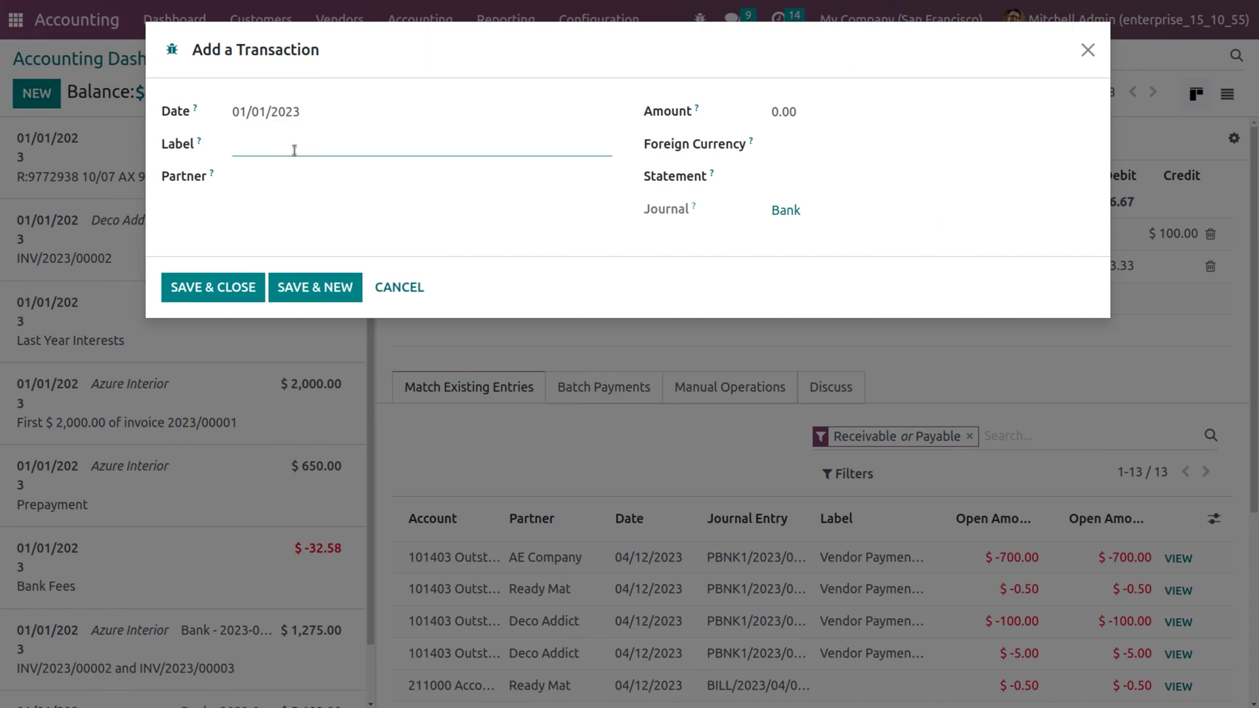
key("ctrl+v")
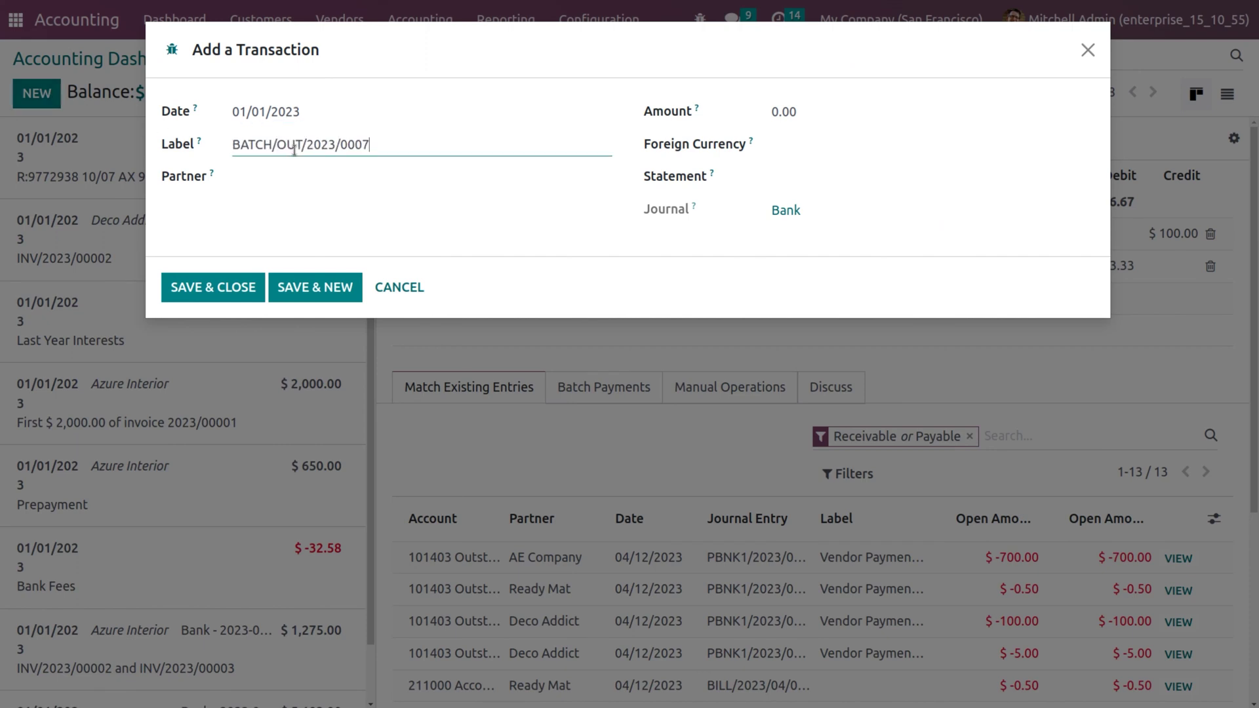
left_click(816, 117)
key("BackSpace")
key("BackSpace")
key("BackSpace")
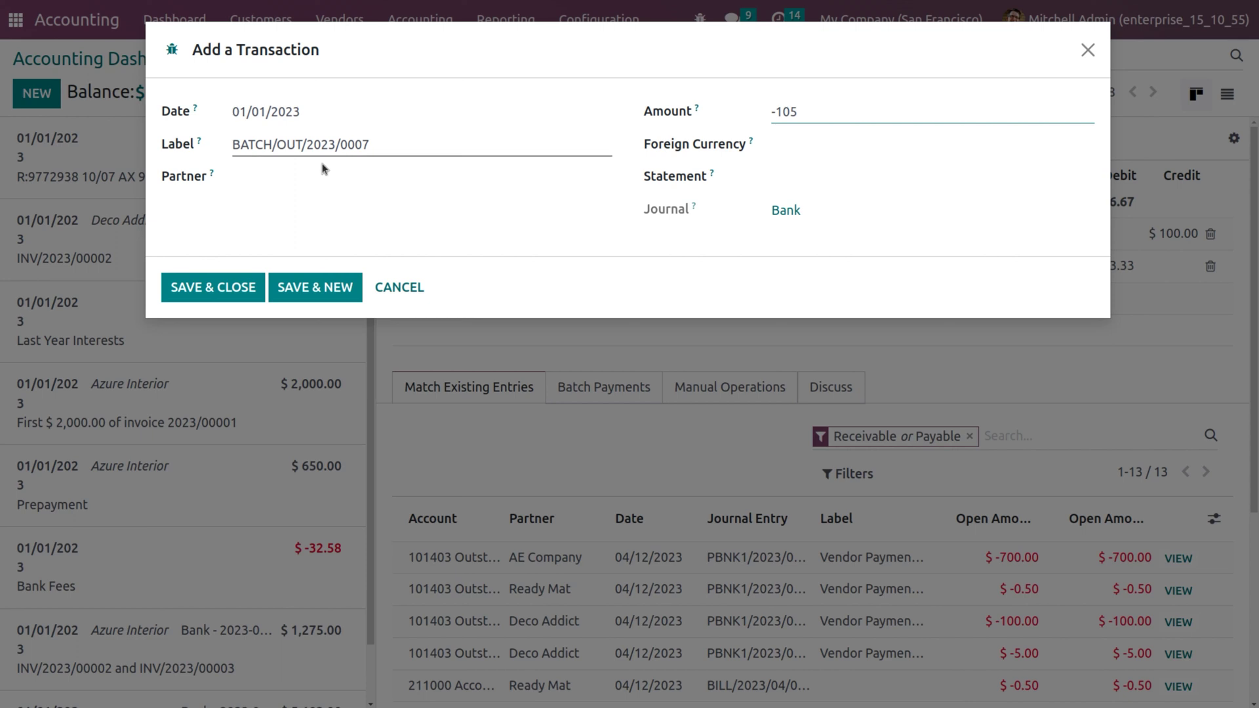
left_click(253, 288)
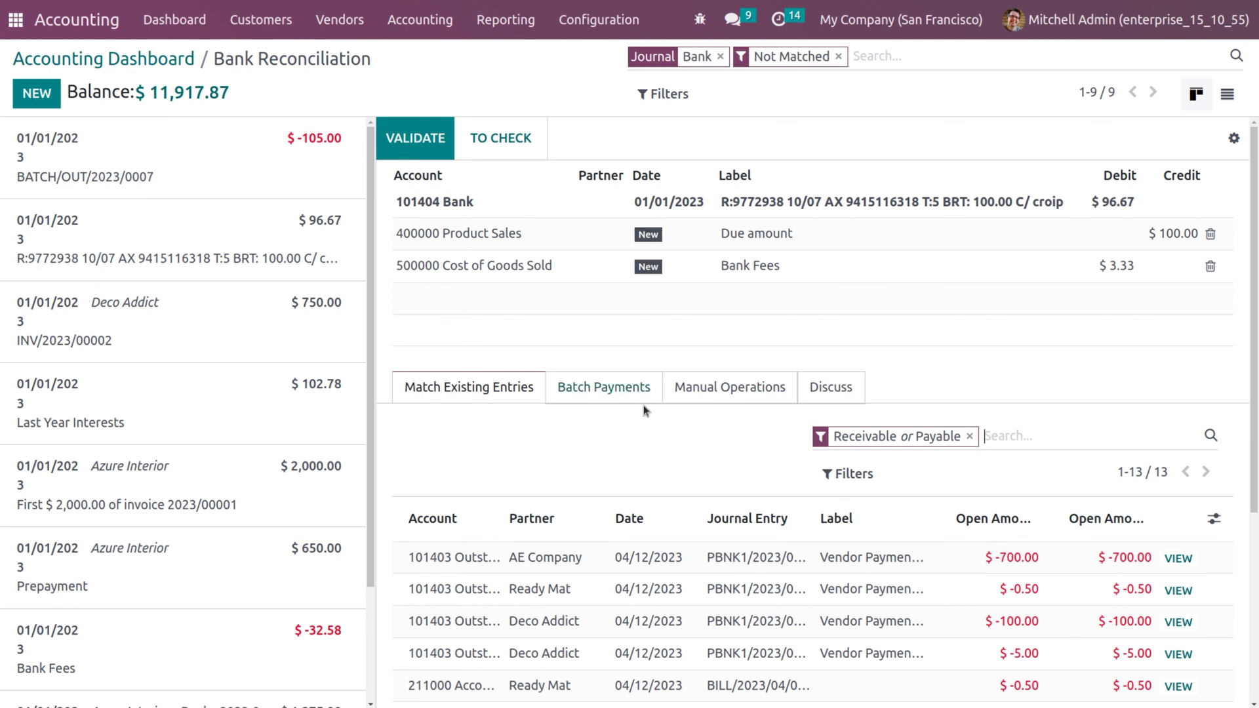
Step: Match the -105.00 bank transaction BATCH/OUT/2023/0007 with the batch payment of the same reference and validate the reconciliation
left_click(292, 137)
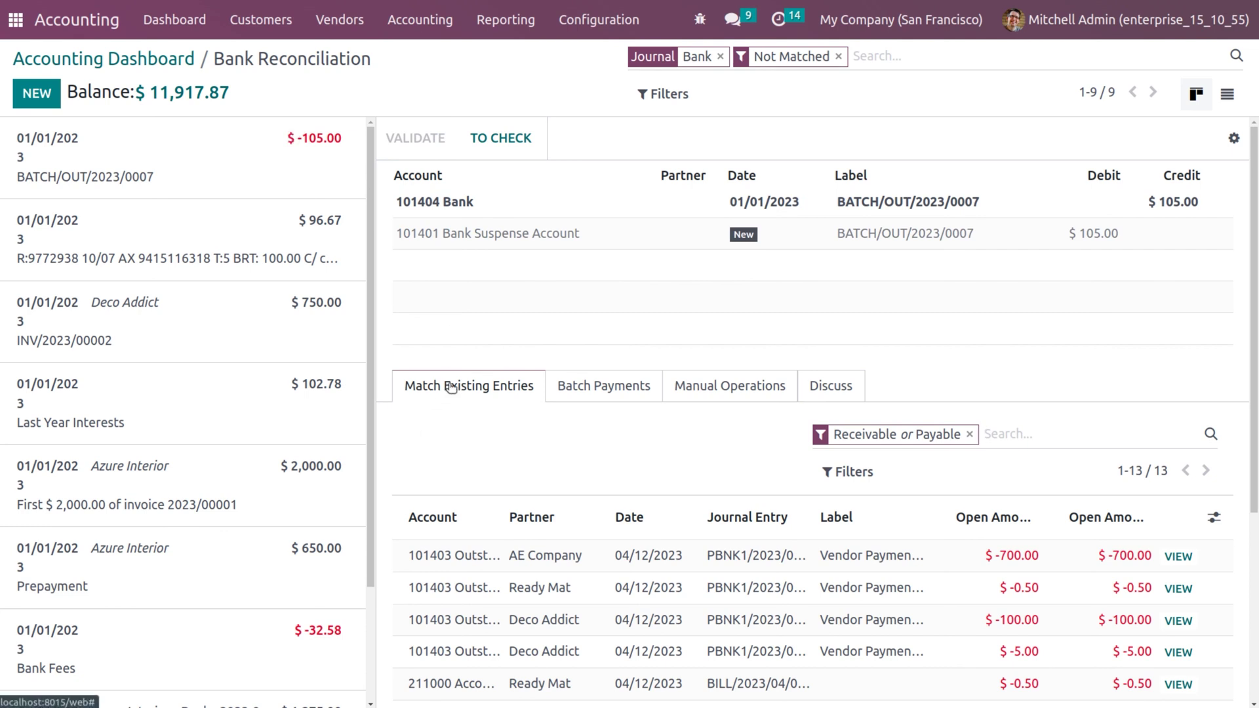
left_click(570, 393)
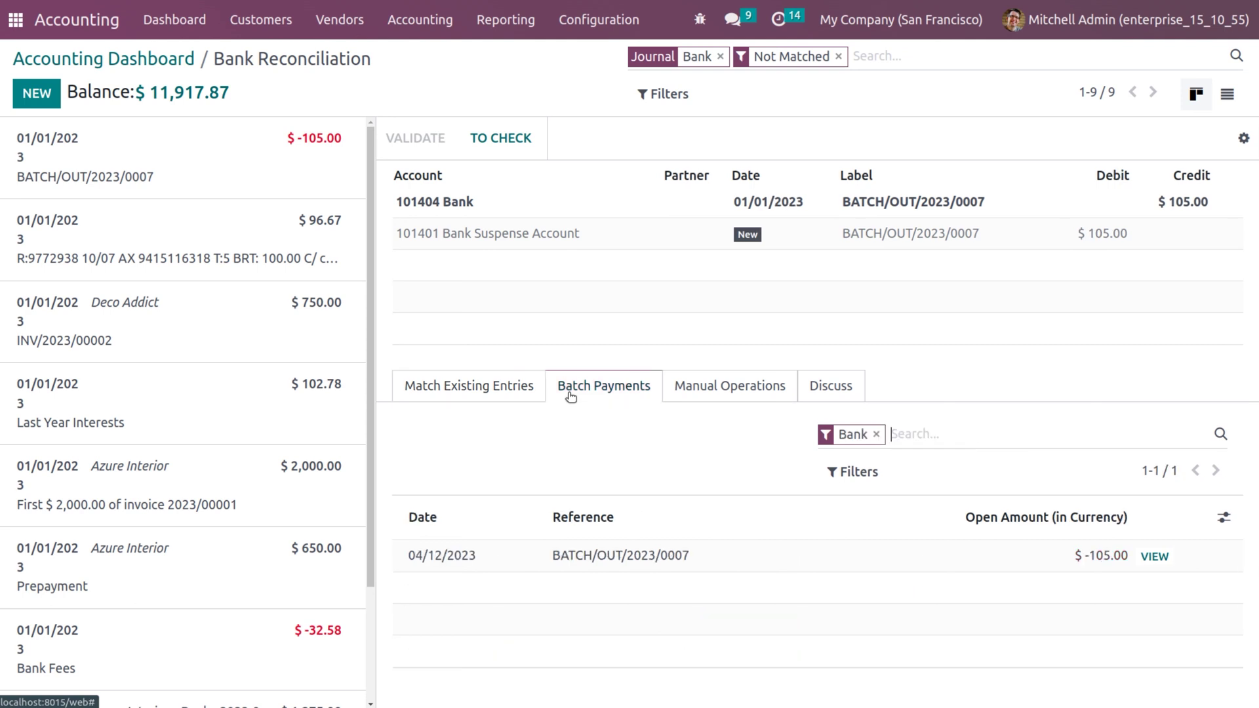
left_click(631, 557)
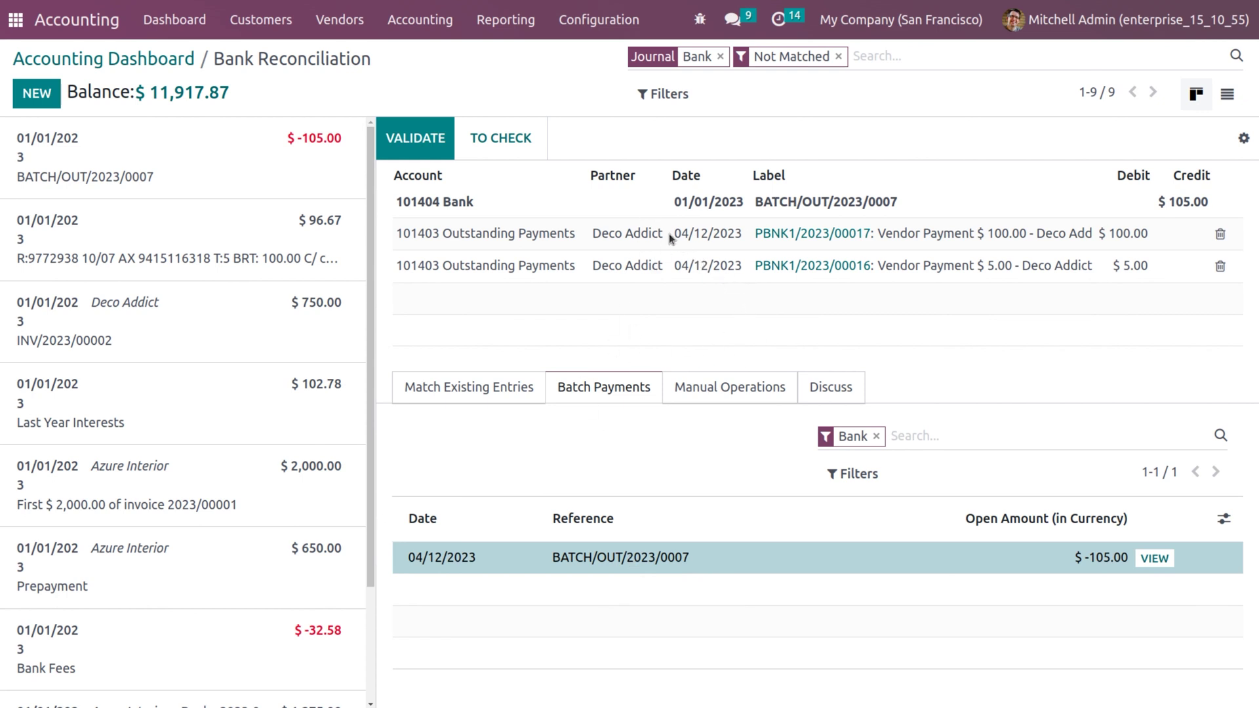
left_click(410, 151)
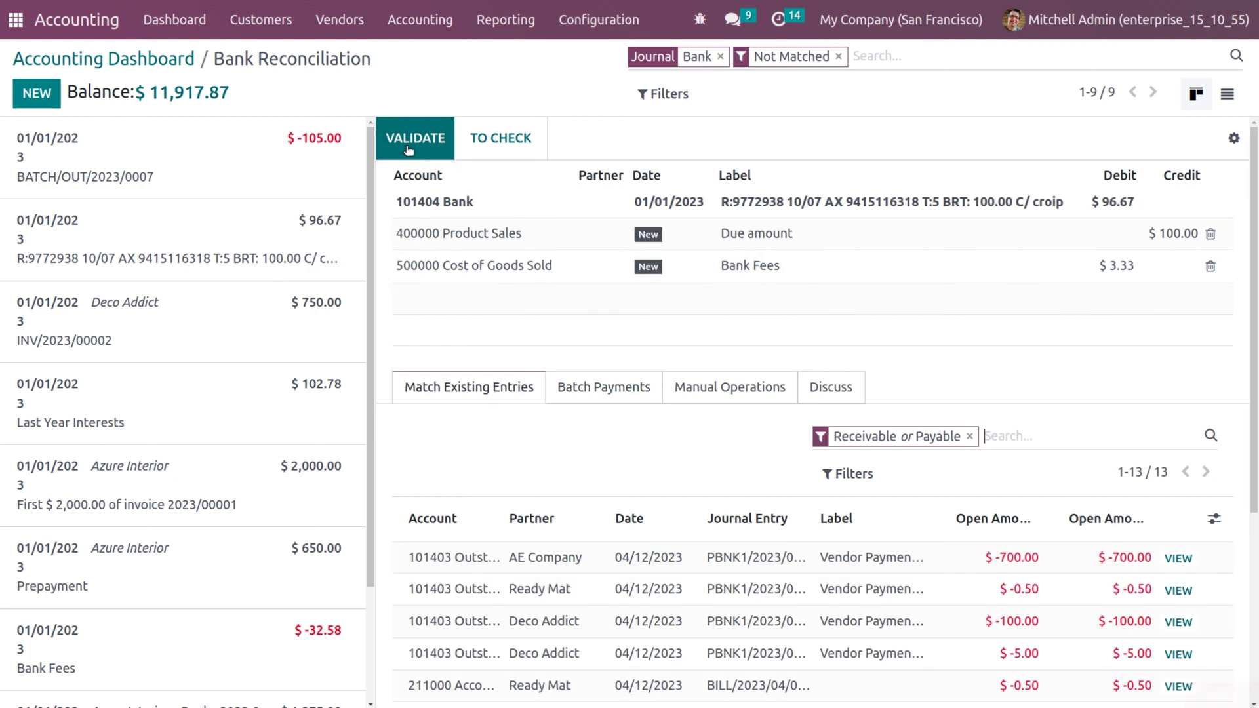
Step: Display the vendor batch payments without the Unreconciled filter to check the state of BATCH/OUT/2023/0007
left_click(369, 19)
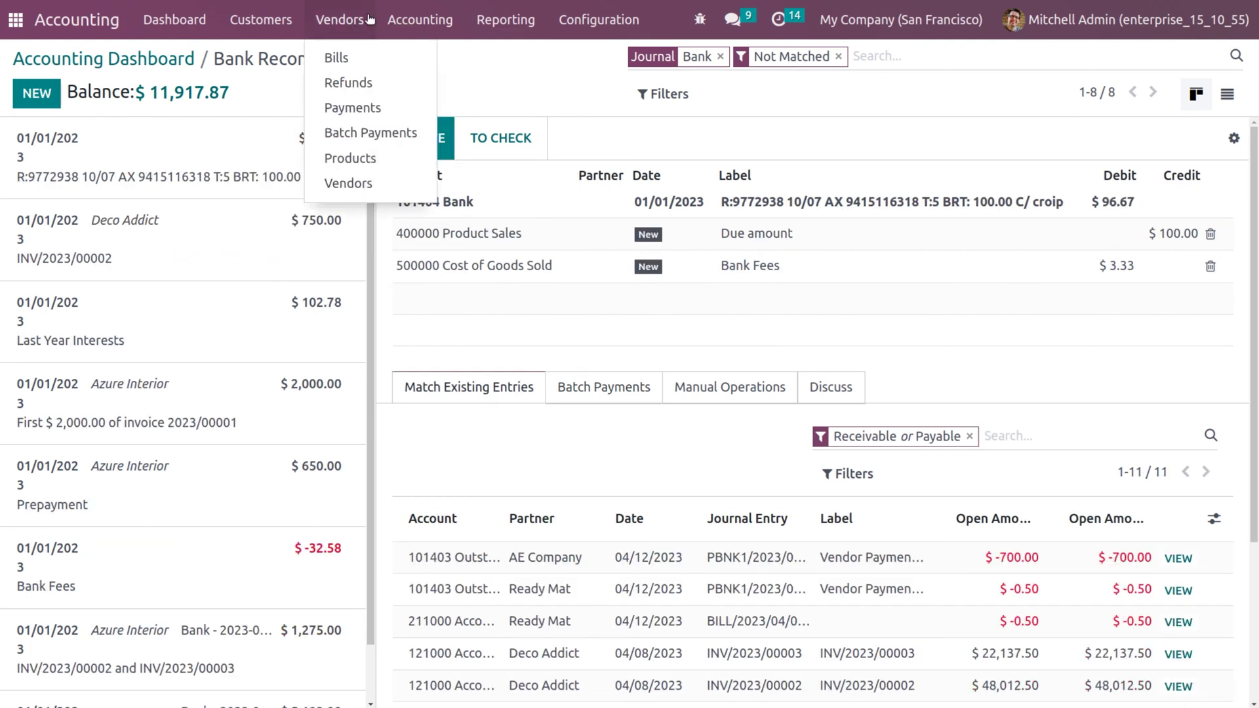
left_click(407, 133)
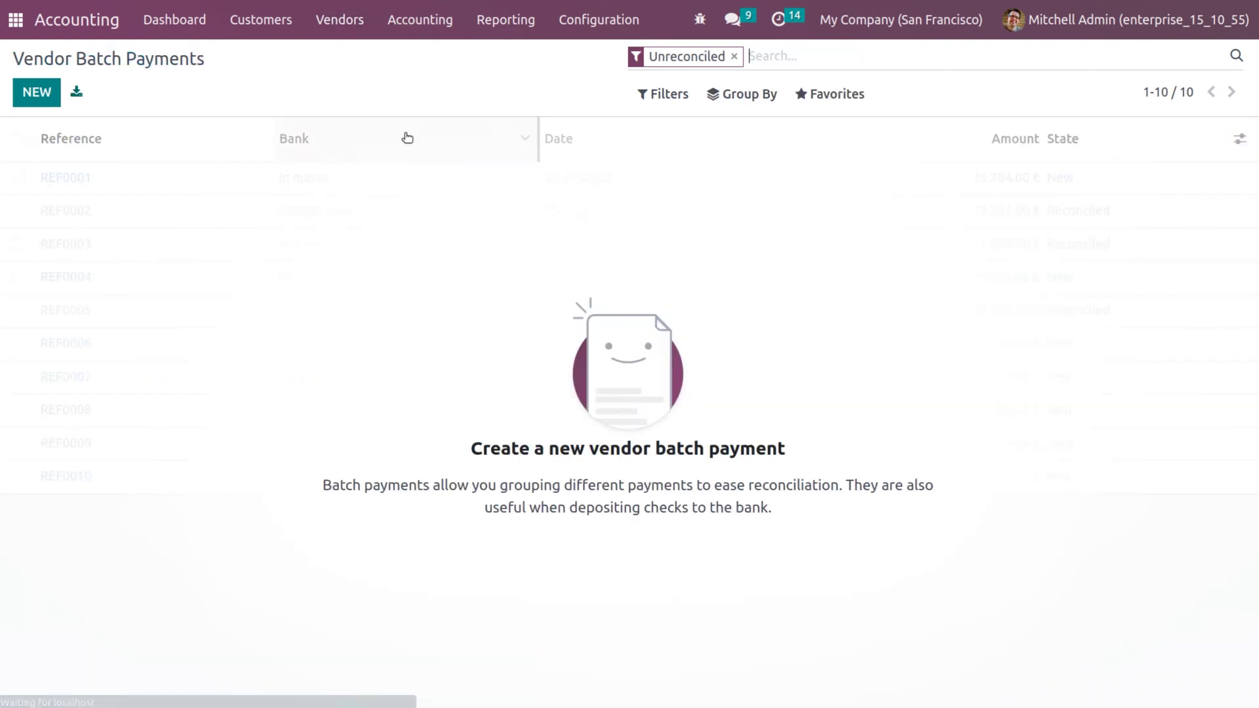
left_click(732, 57)
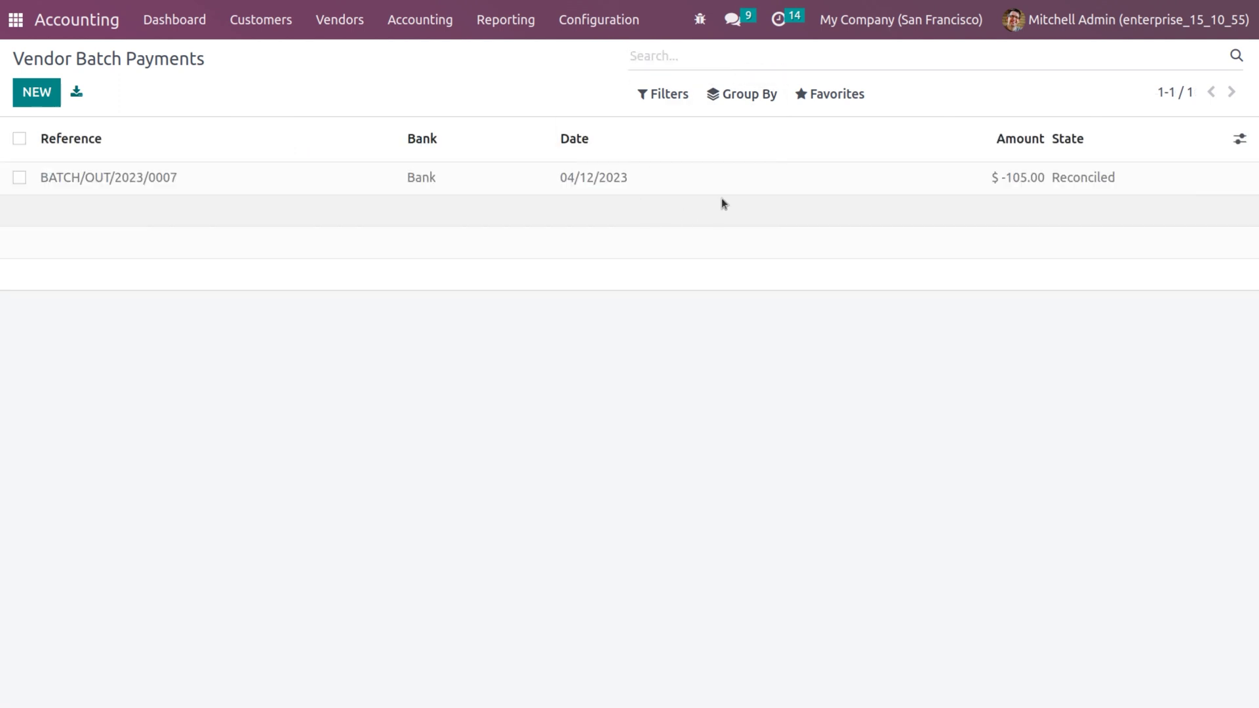